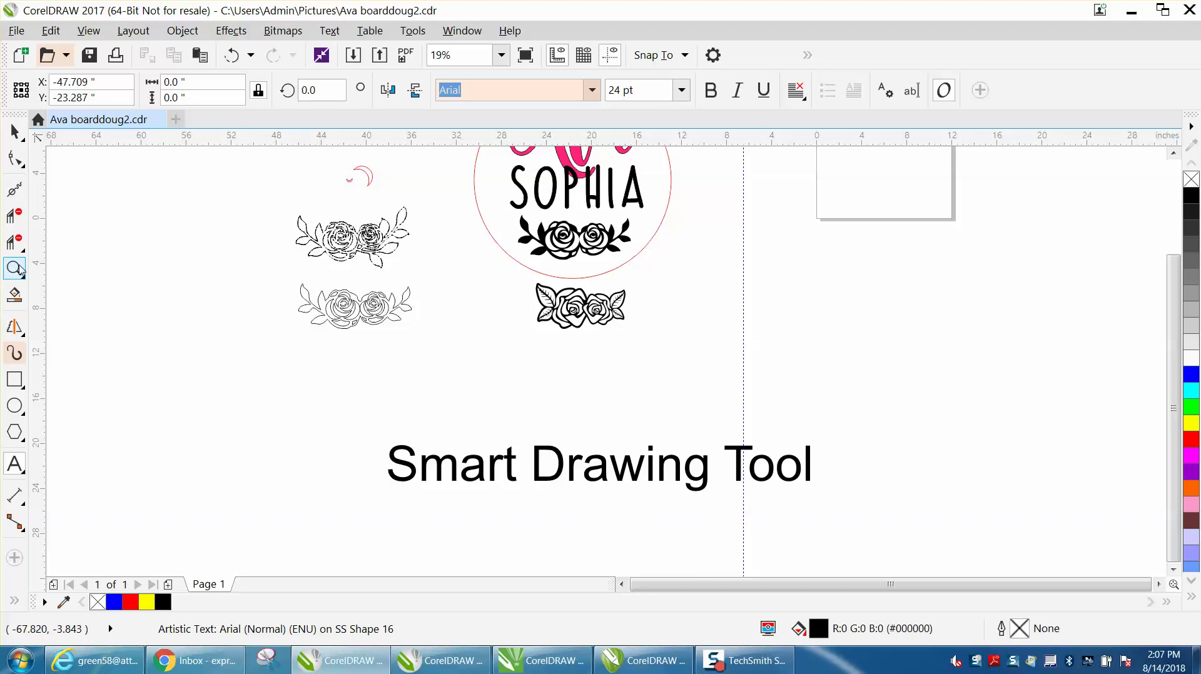
# Zoom in on the dotted upper rose and the stem beside the right rose, then zoom back out.
pyautogui.click(15, 268)
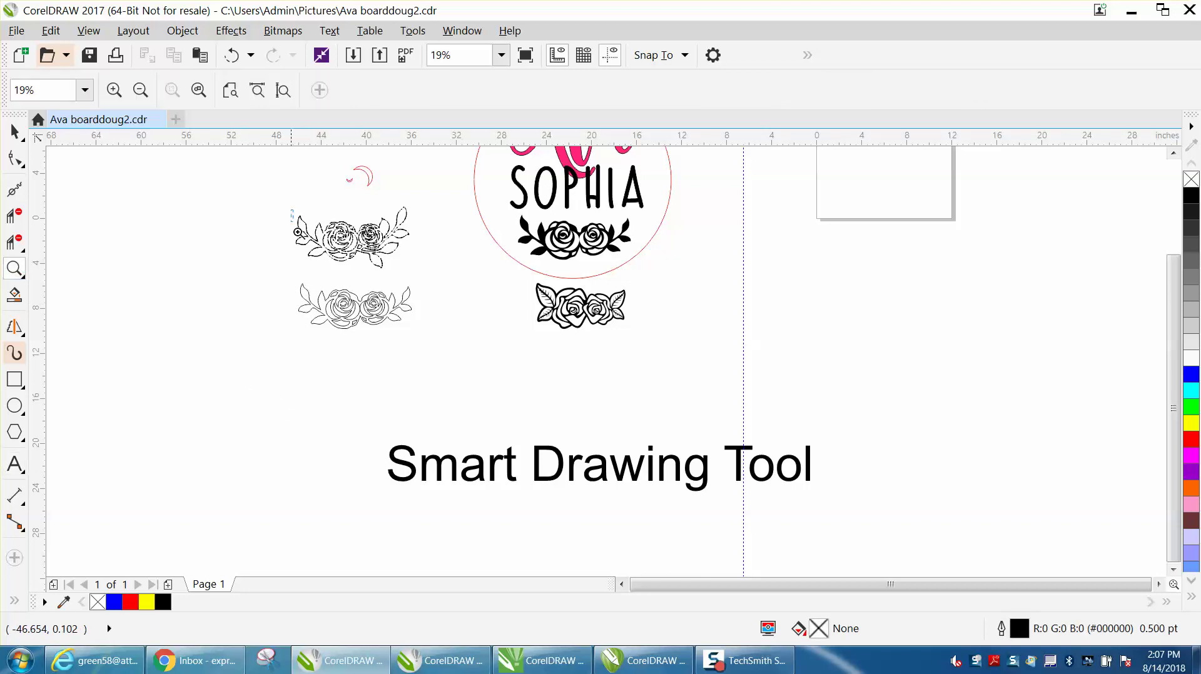
pyautogui.moveTo(297, 232); pyautogui.dragTo(431, 272)
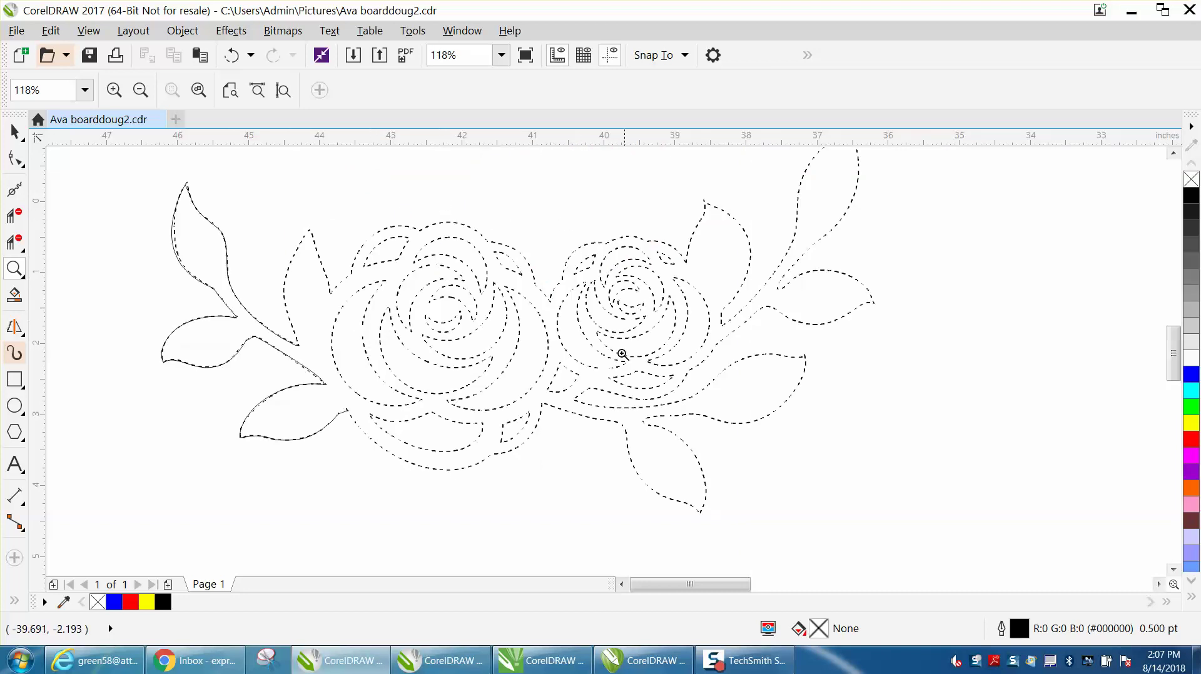
pyautogui.moveTo(724, 222); pyautogui.dragTo(785, 284)
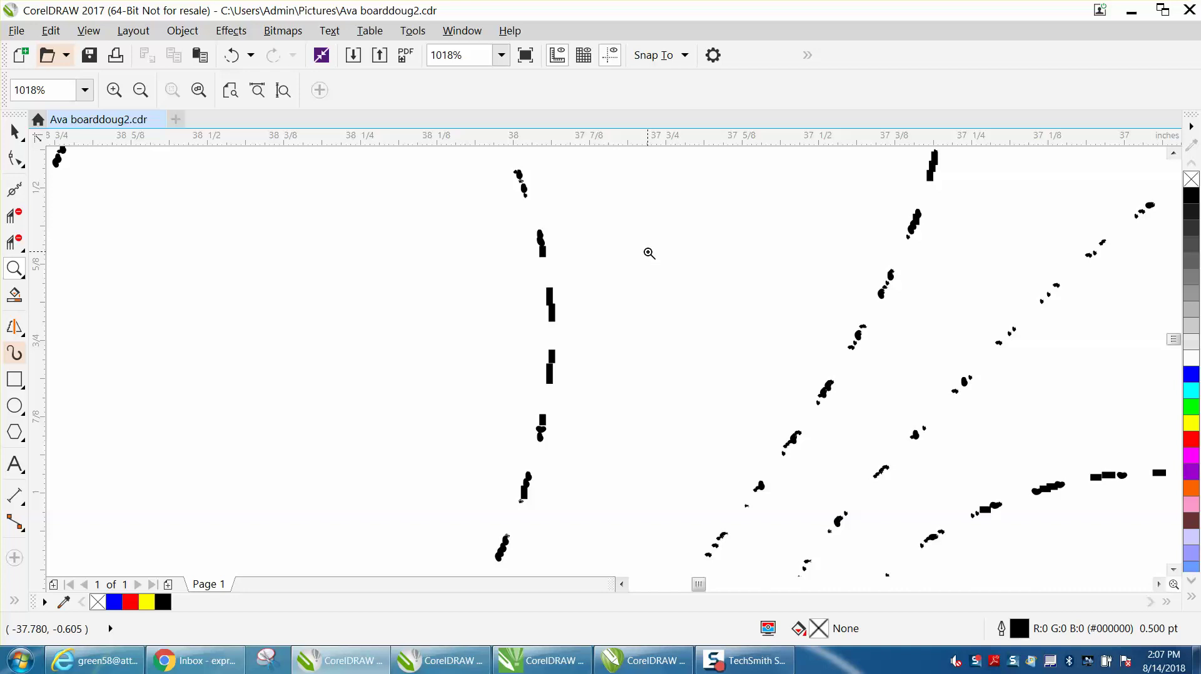
pyautogui.scroll(-5, 648, 253)
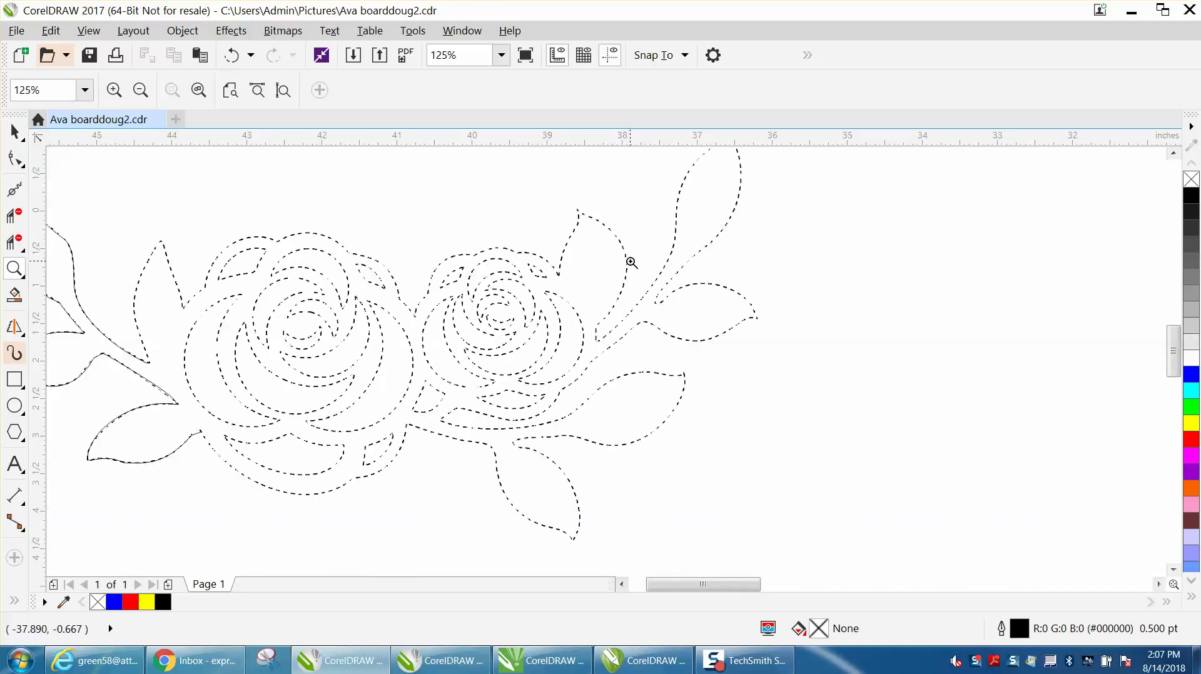
pyautogui.scroll(-1, 630, 262)
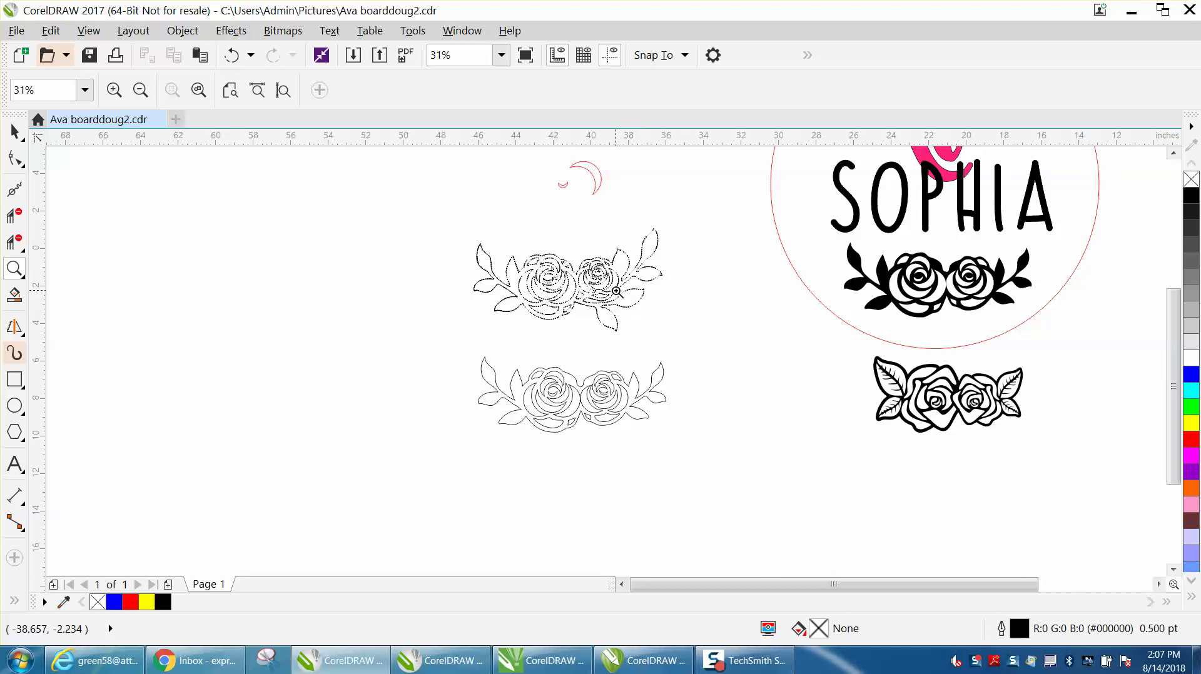
pyautogui.rightClick(607, 278)
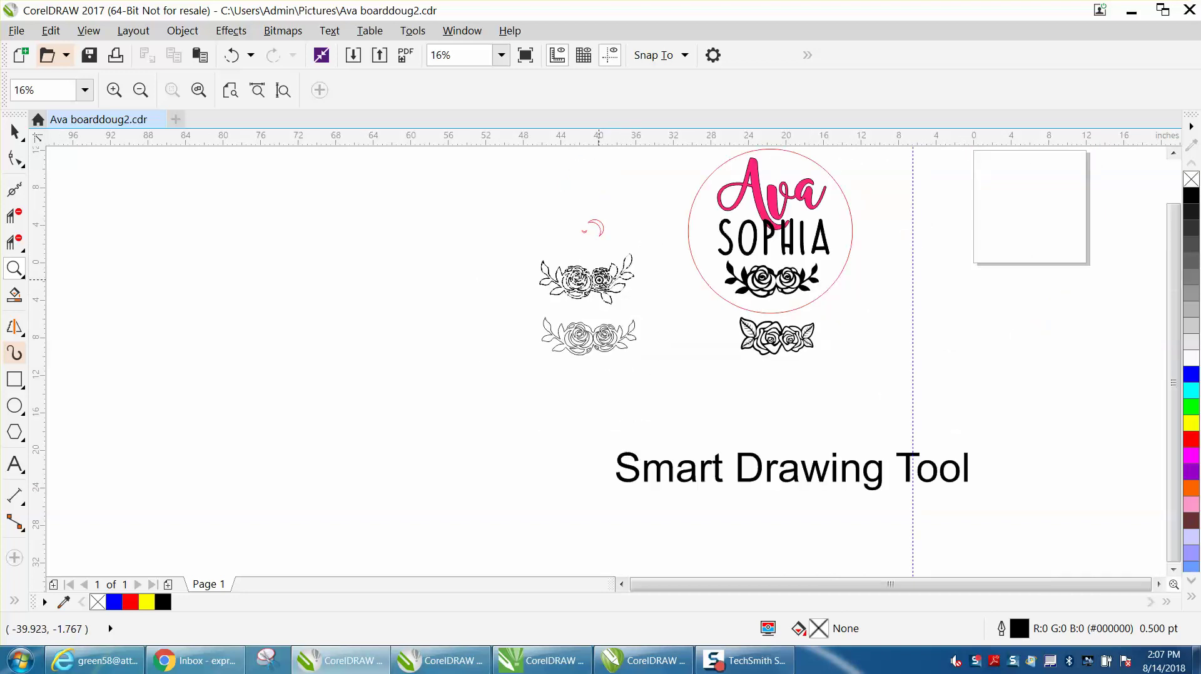
pyautogui.press('space')
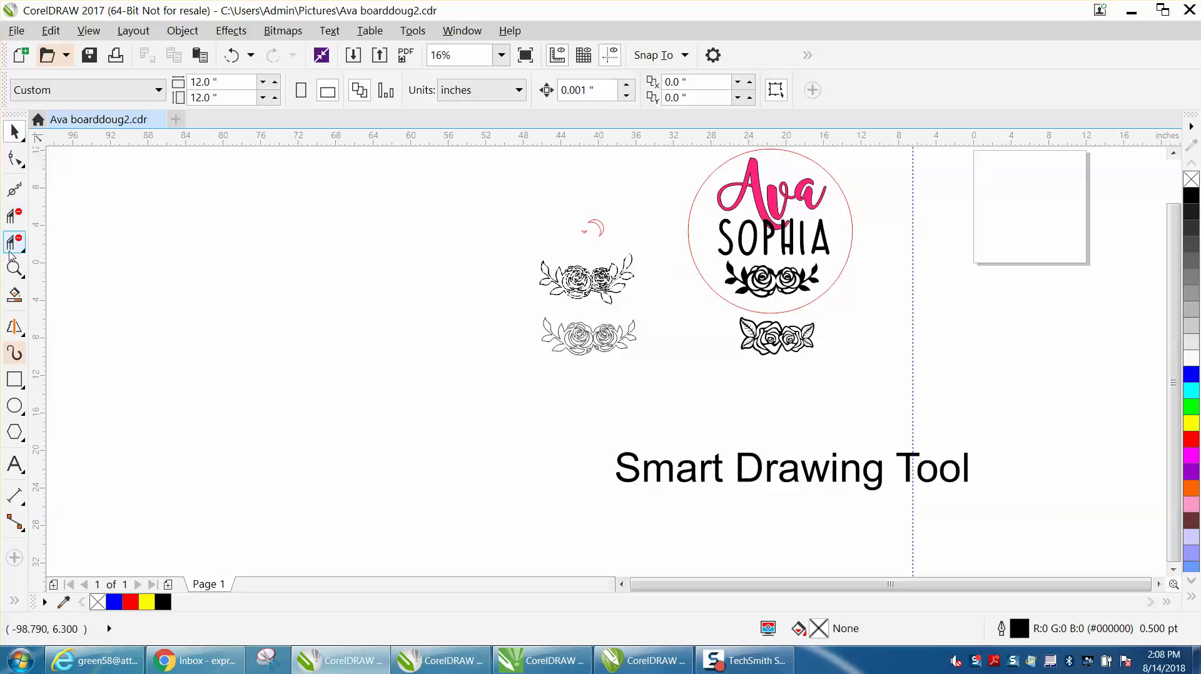
# Zoom in on the black rose designs, then closely on the solid black rose.
pyautogui.click(14, 269)
pyautogui.moveTo(718, 254); pyautogui.dragTo(852, 370)
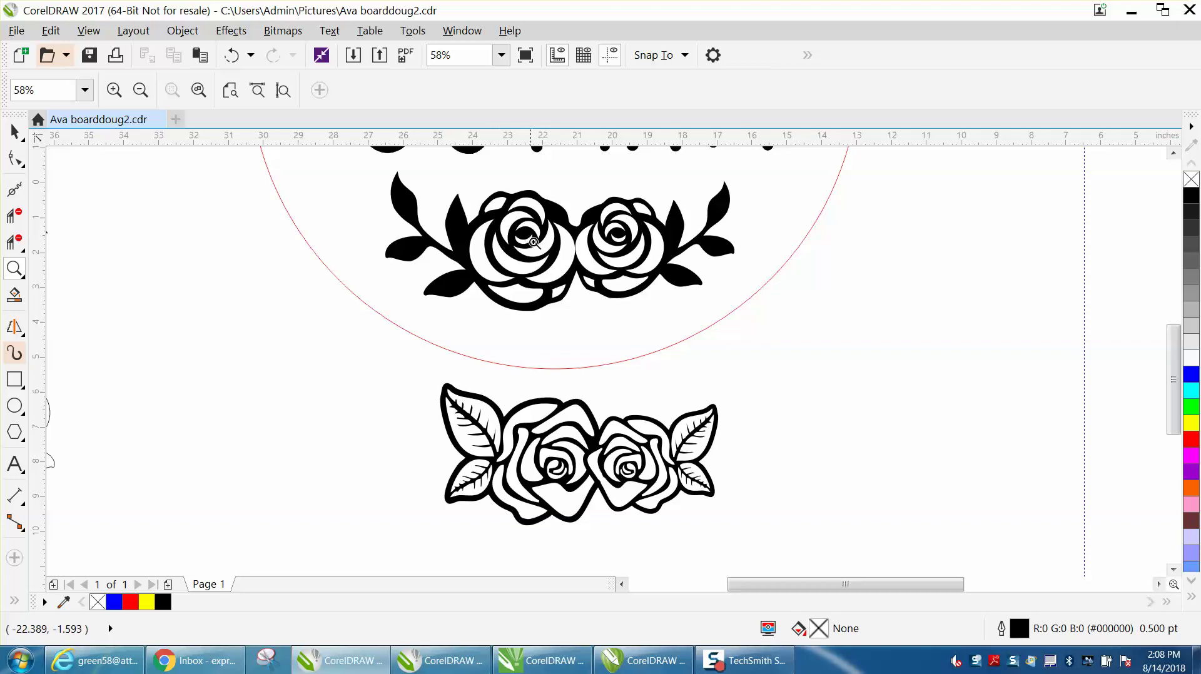
pyautogui.scroll(-2, 529, 239)
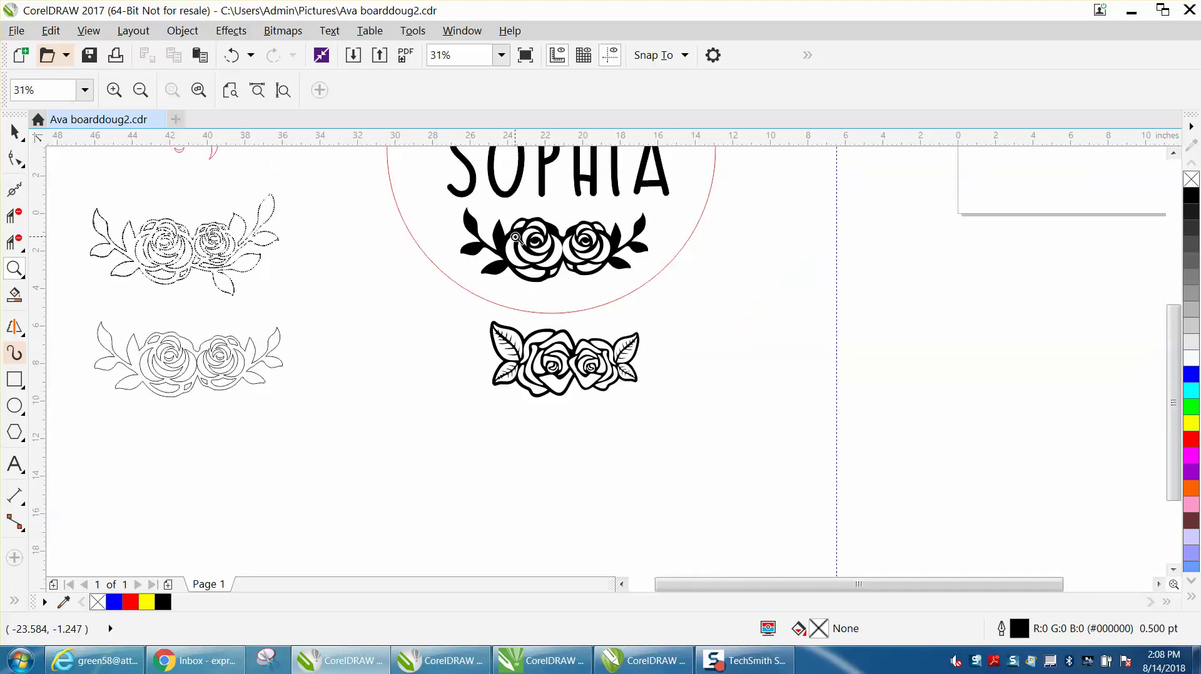
pyautogui.moveTo(441, 214); pyautogui.dragTo(680, 302)
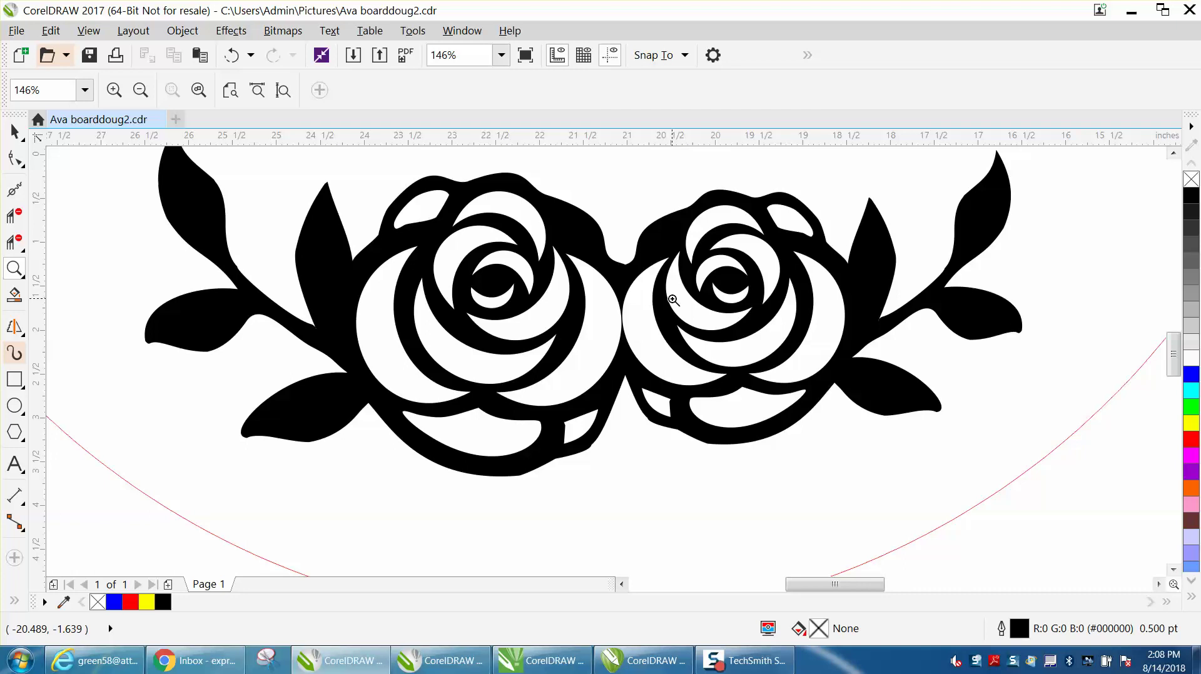
pyautogui.scroll(-4, 670, 300)
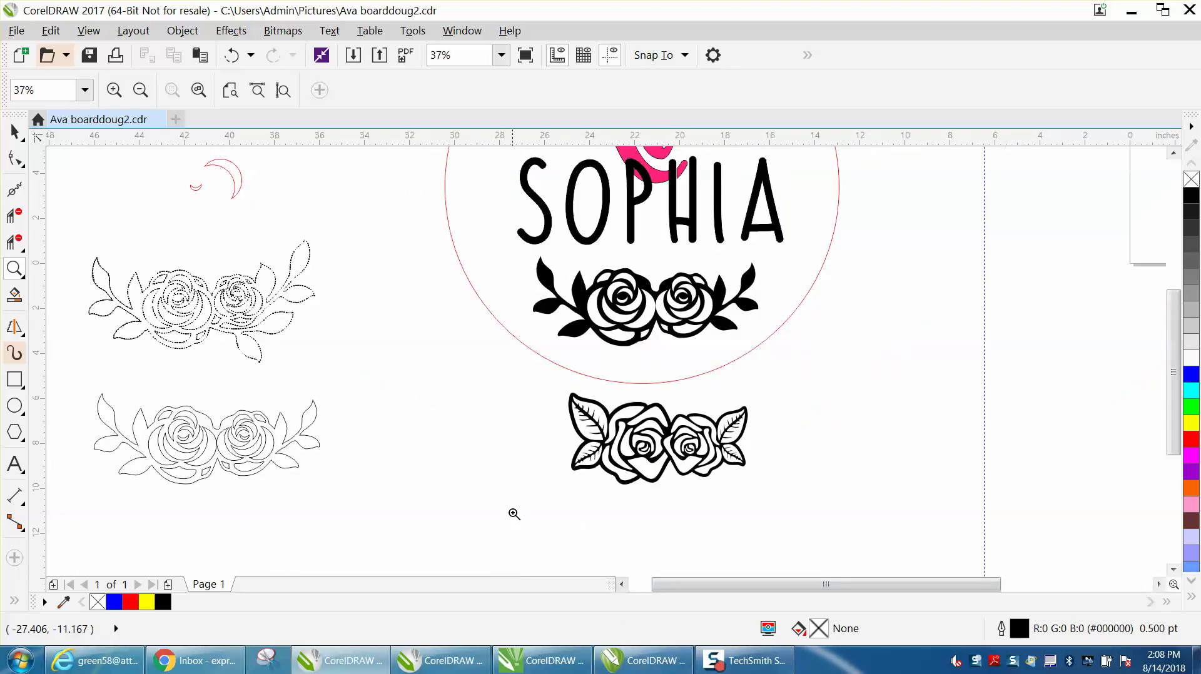
pyautogui.scroll(-2, 511, 514)
pyautogui.scroll(-4, 530, 494)
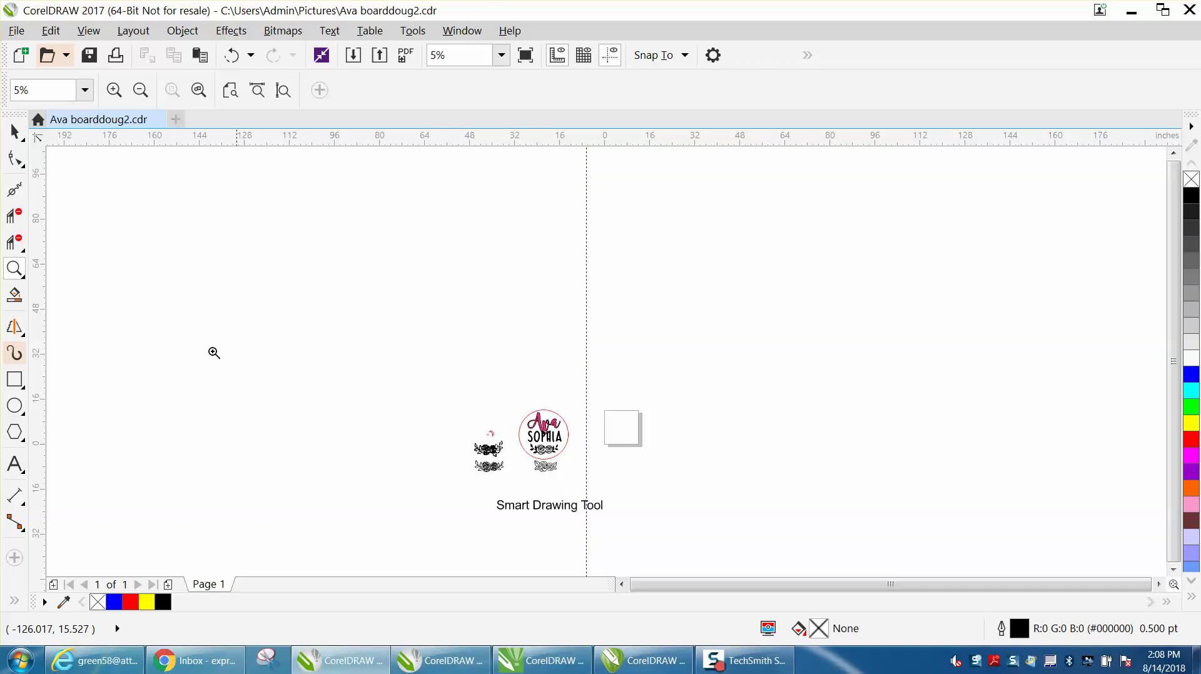
# Move the Smart Drawing Tool title up above the rose designs.
pyautogui.click(14, 131)
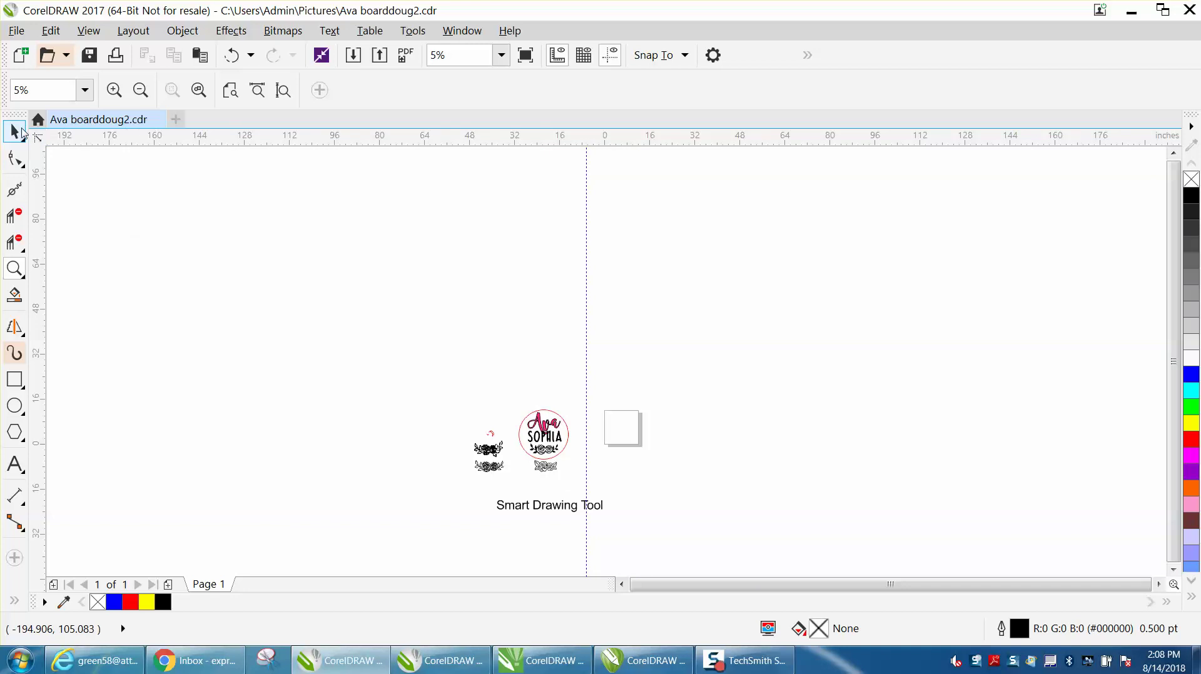
pyautogui.click(545, 508)
pyautogui.moveTo(549, 507); pyautogui.dragTo(523, 383)
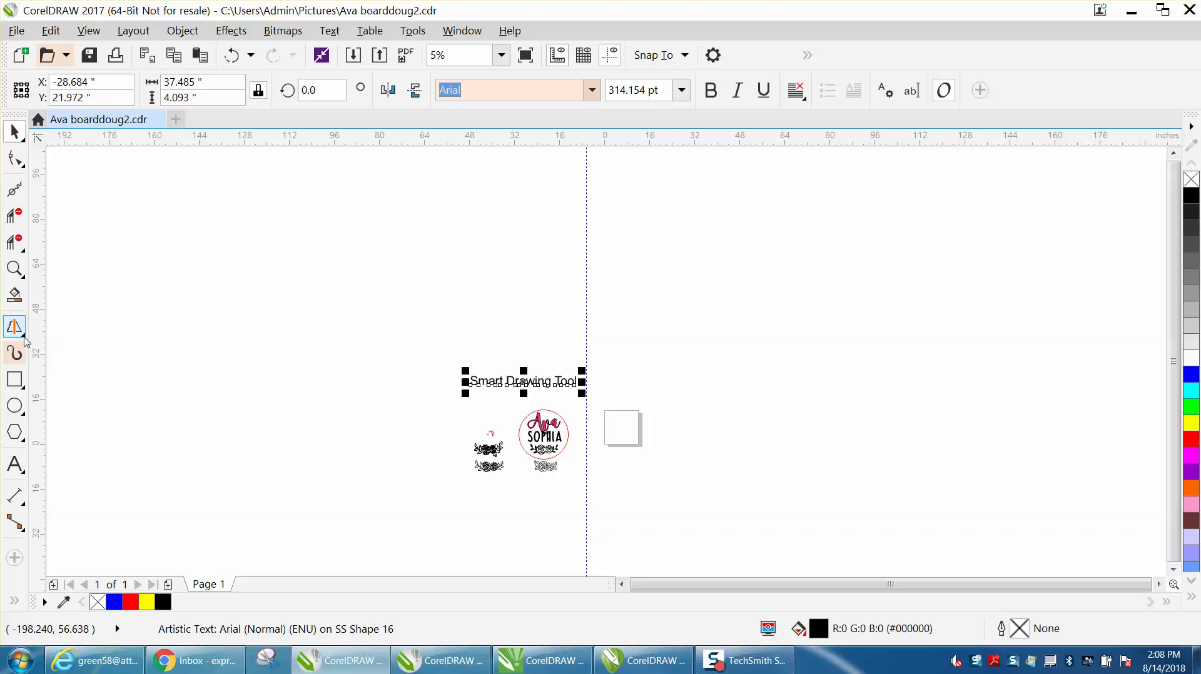
# Zoom in on the logos.
pyautogui.click(24, 335)
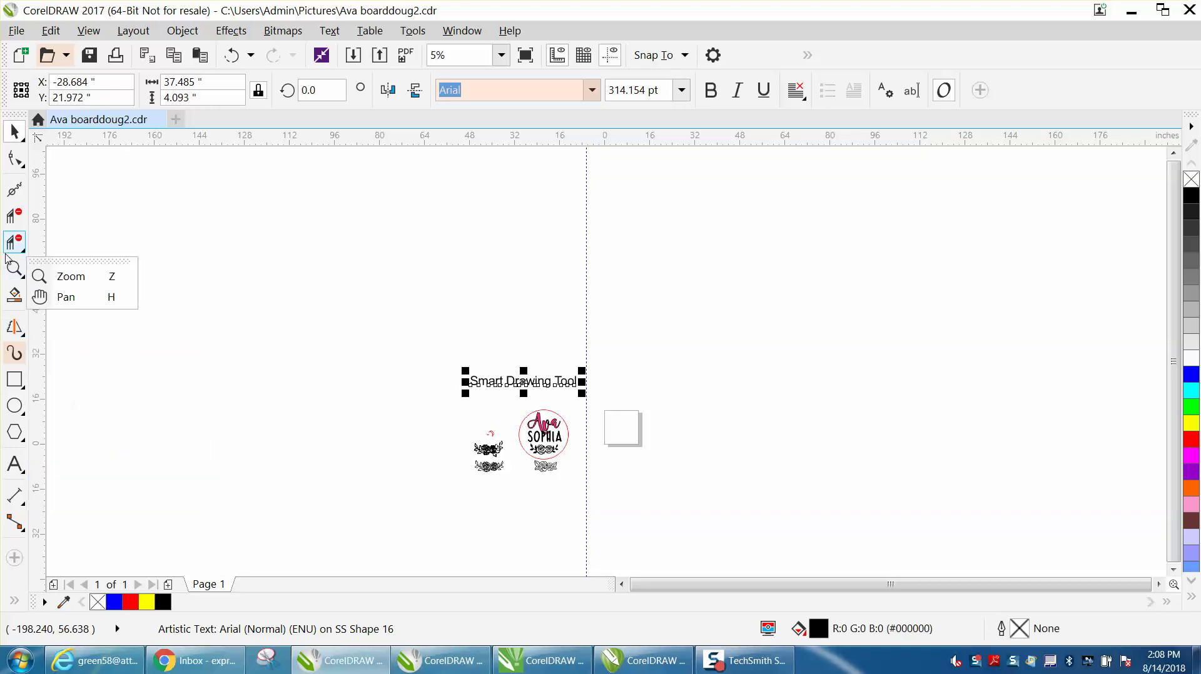
pyautogui.click(14, 269)
pyautogui.moveTo(445, 420); pyautogui.dragTo(586, 509)
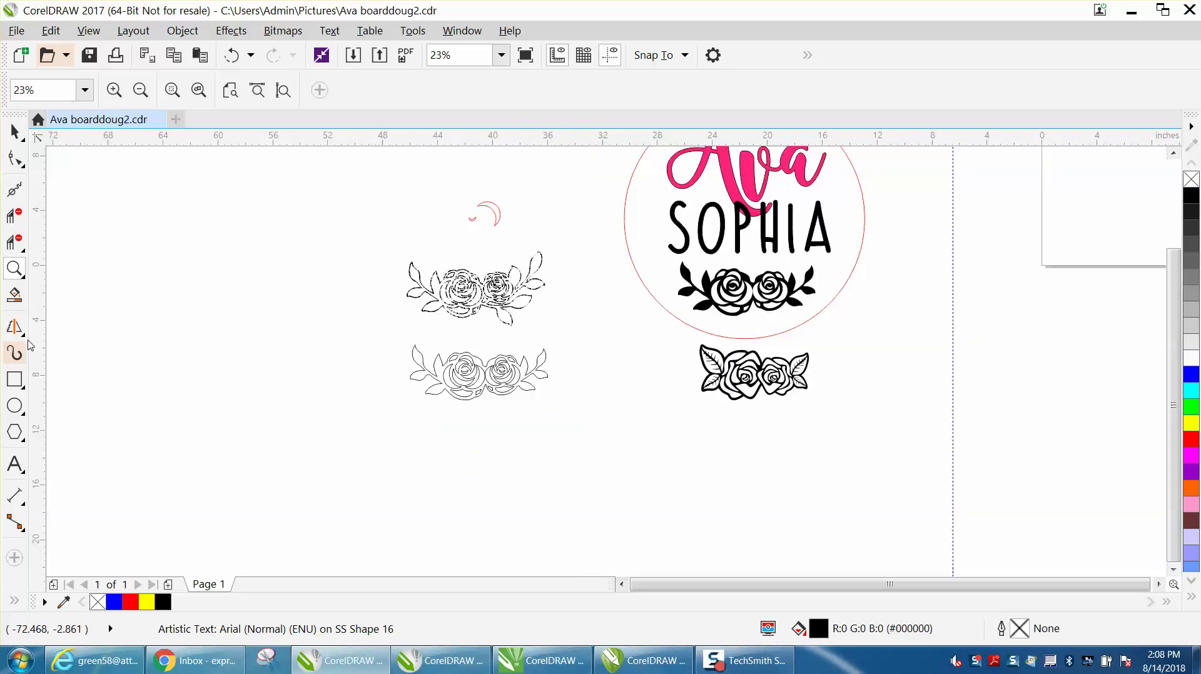
pyautogui.click(25, 341)
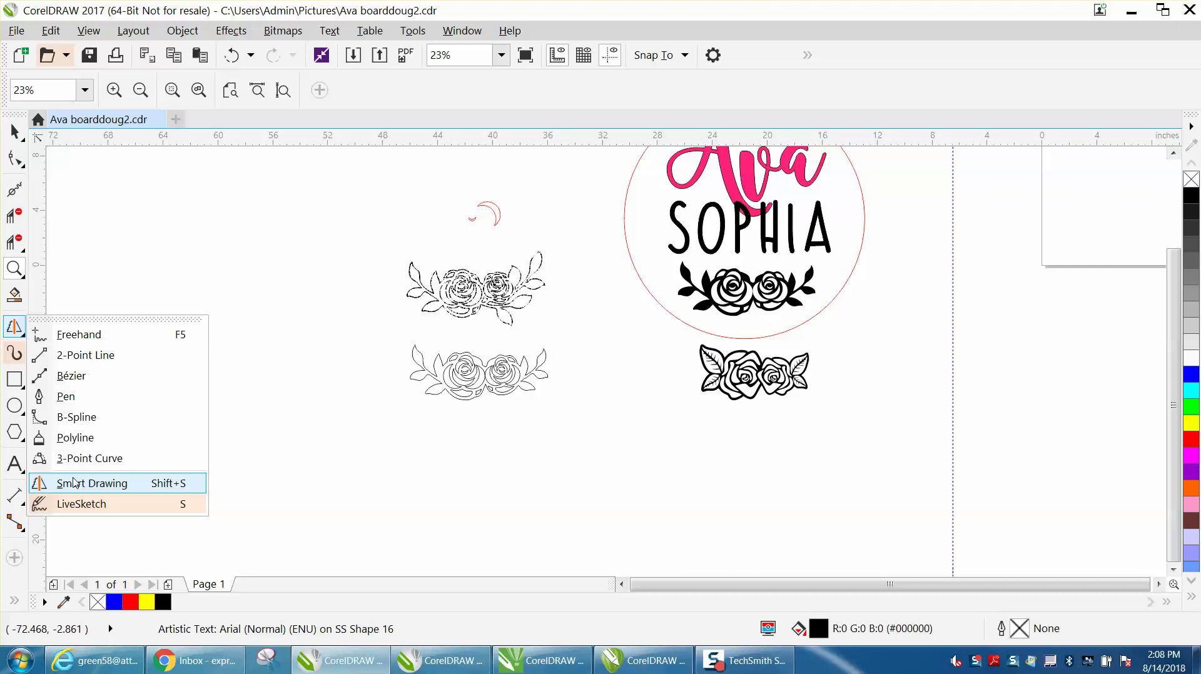
pyautogui.click(78, 481)
pyautogui.moveTo(244, 280)
pyautogui.mouseDown()
pyautogui.moveTo(167, 301)
pyautogui.moveTo(226, 382)
pyautogui.moveTo(261, 353)
pyautogui.moveTo(251, 282)
pyautogui.mouseUp()
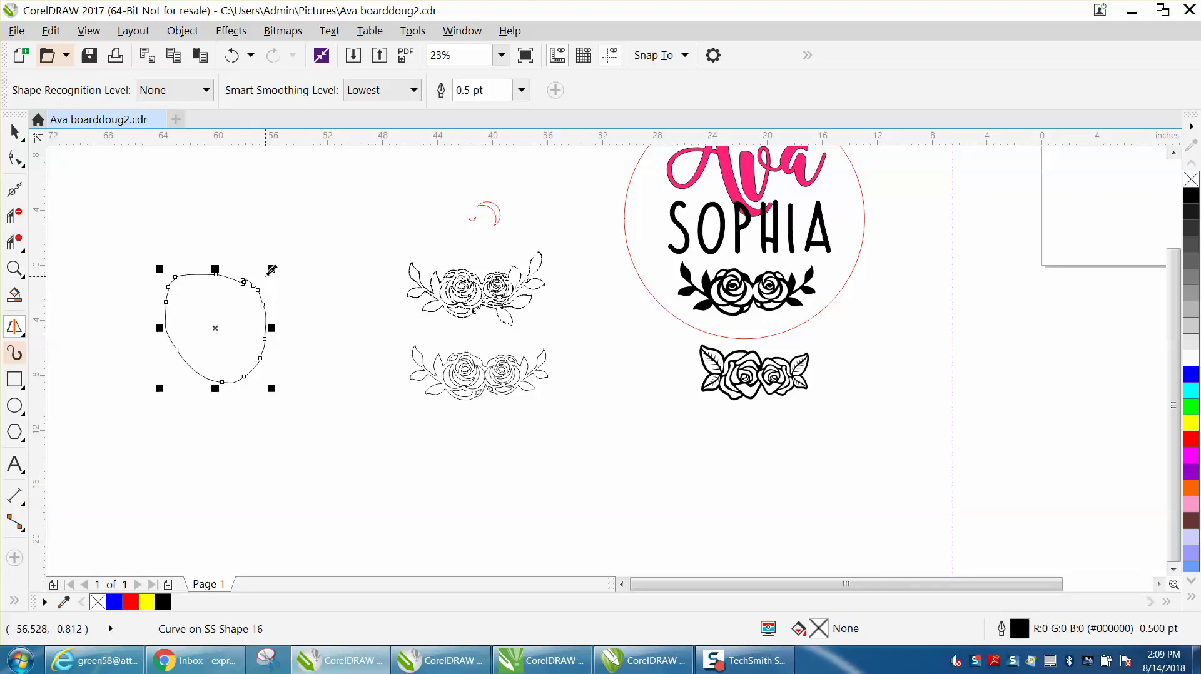
pyautogui.moveTo(209, 196)
pyautogui.mouseDown()
pyautogui.moveTo(198, 238)
pyautogui.moveTo(226, 245)
pyautogui.mouseUp()
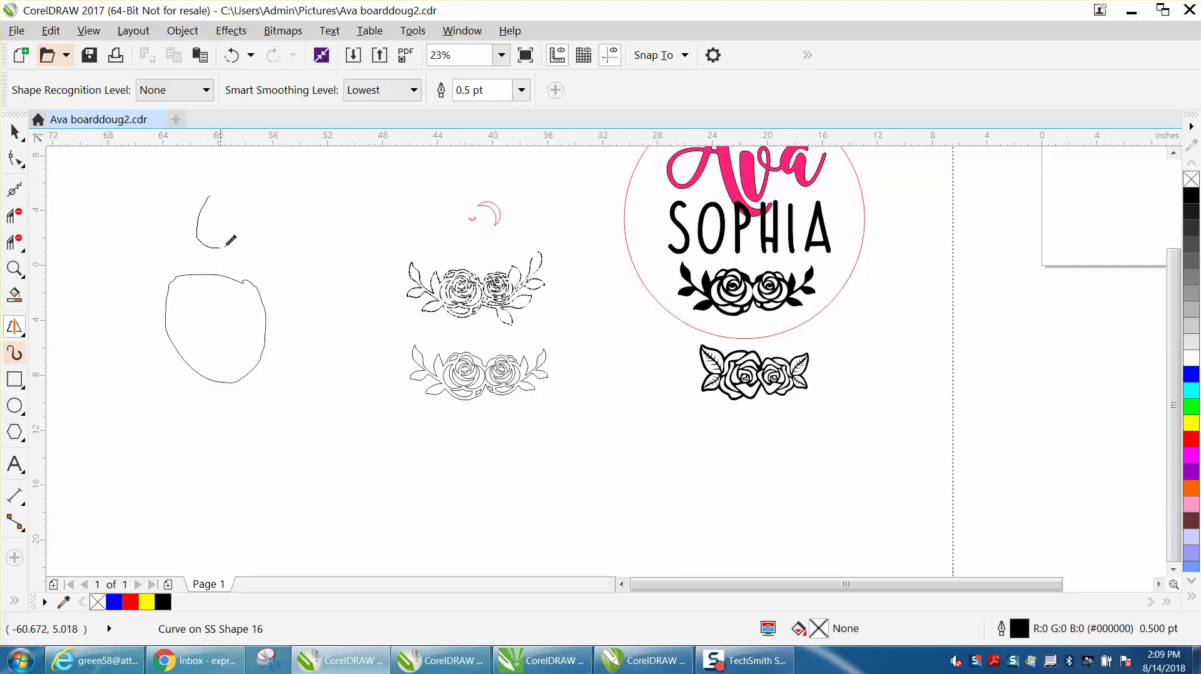
pyautogui.moveTo(249, 198)
pyautogui.mouseDown()
pyautogui.moveTo(231, 185)
pyautogui.moveTo(211, 195)
pyautogui.mouseUp()
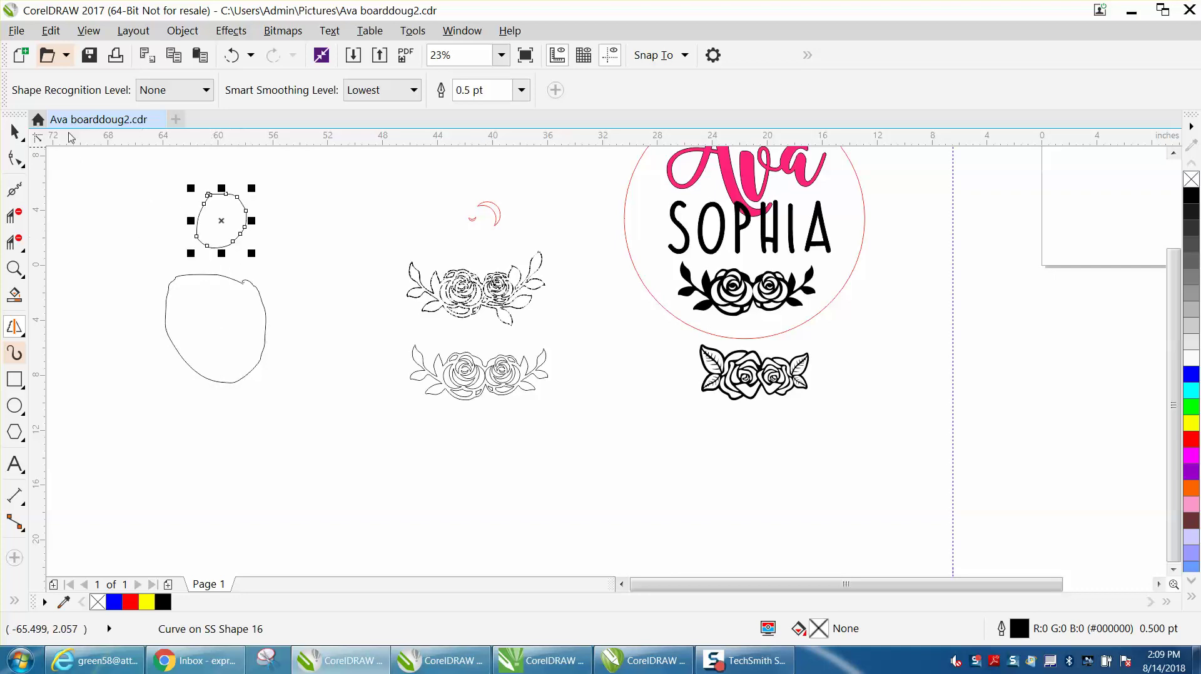
pyautogui.click(15, 131)
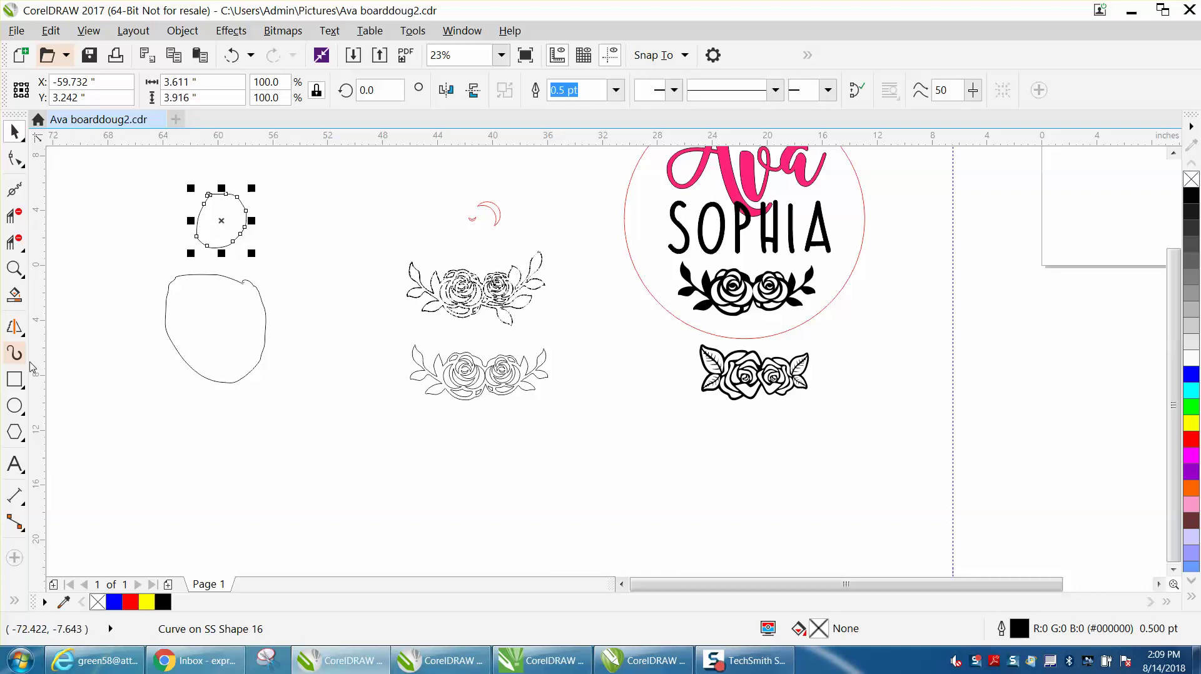
pyautogui.click(22, 335)
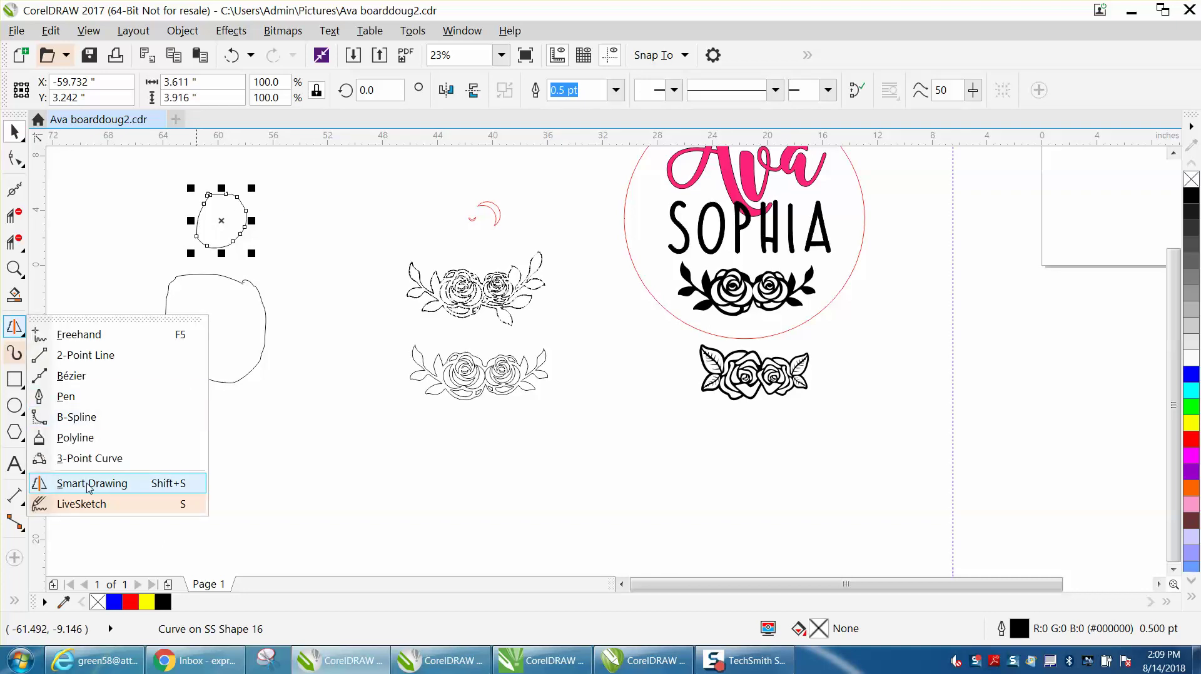
pyautogui.click(88, 504)
pyautogui.moveTo(108, 417)
pyautogui.mouseDown()
pyautogui.moveTo(102, 507)
pyautogui.moveTo(190, 519)
pyautogui.moveTo(192, 420)
pyautogui.moveTo(110, 414)
pyautogui.mouseUp()
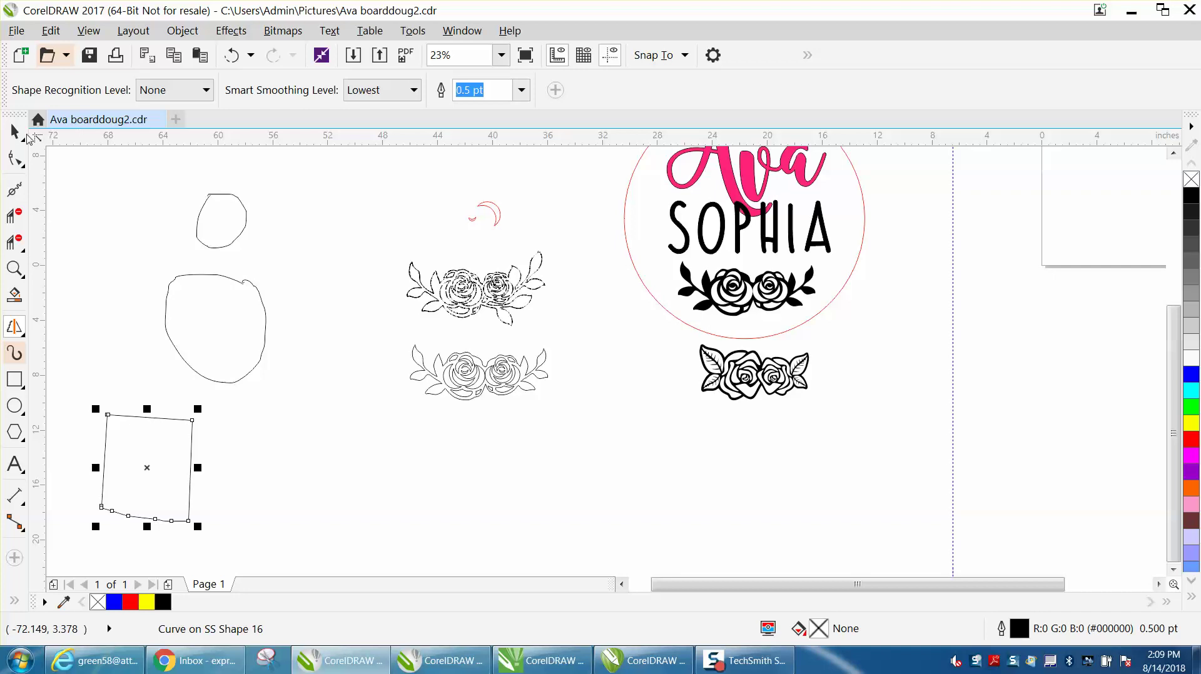
pyautogui.click(17, 133)
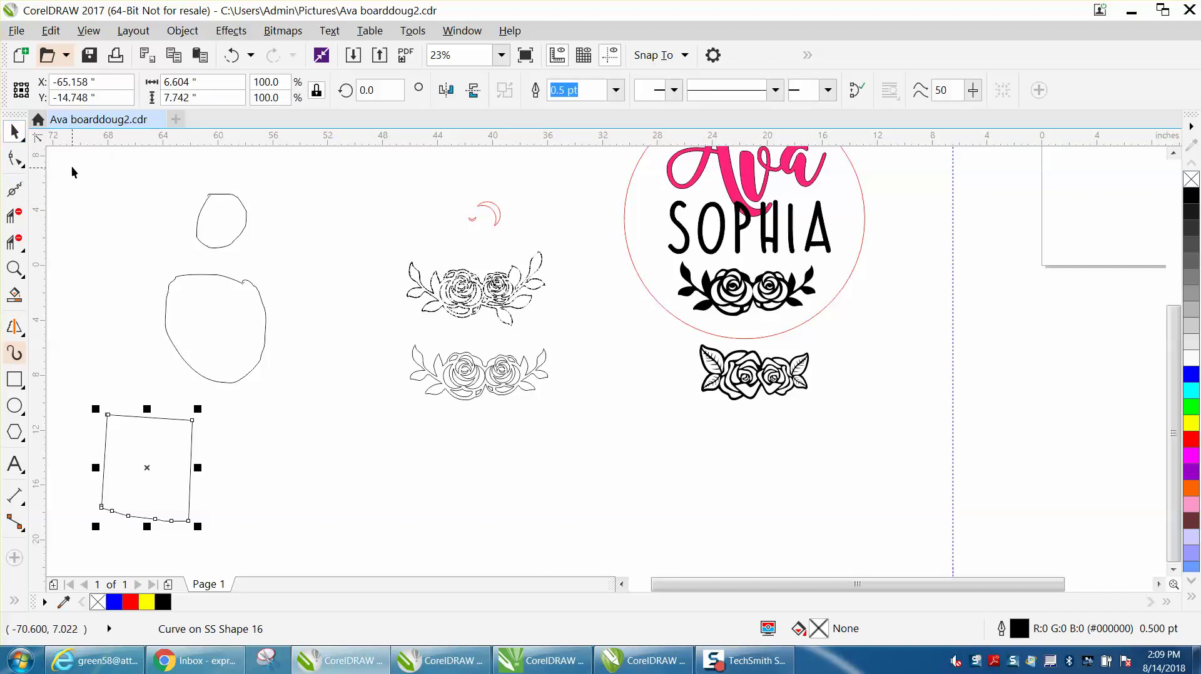
pyautogui.moveTo(73, 173)
pyautogui.mouseDown()
pyautogui.moveTo(73, 445)
pyautogui.moveTo(294, 538)
pyautogui.moveTo(342, 546)
pyautogui.mouseUp()
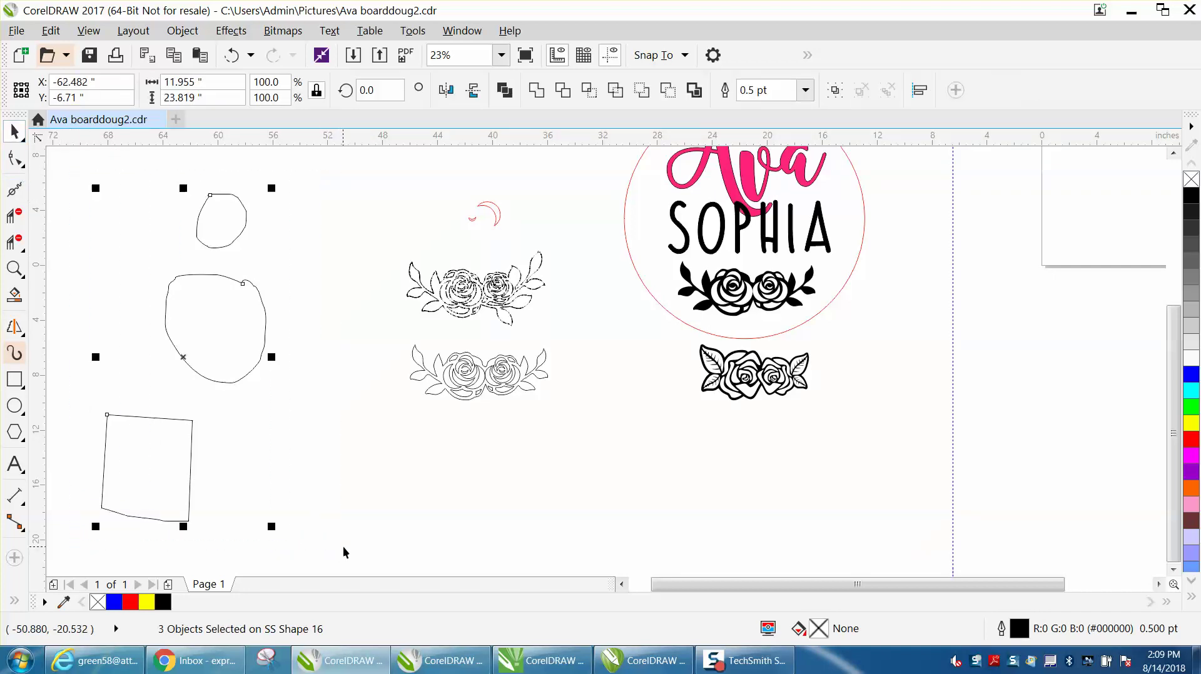
pyautogui.press('Delete')
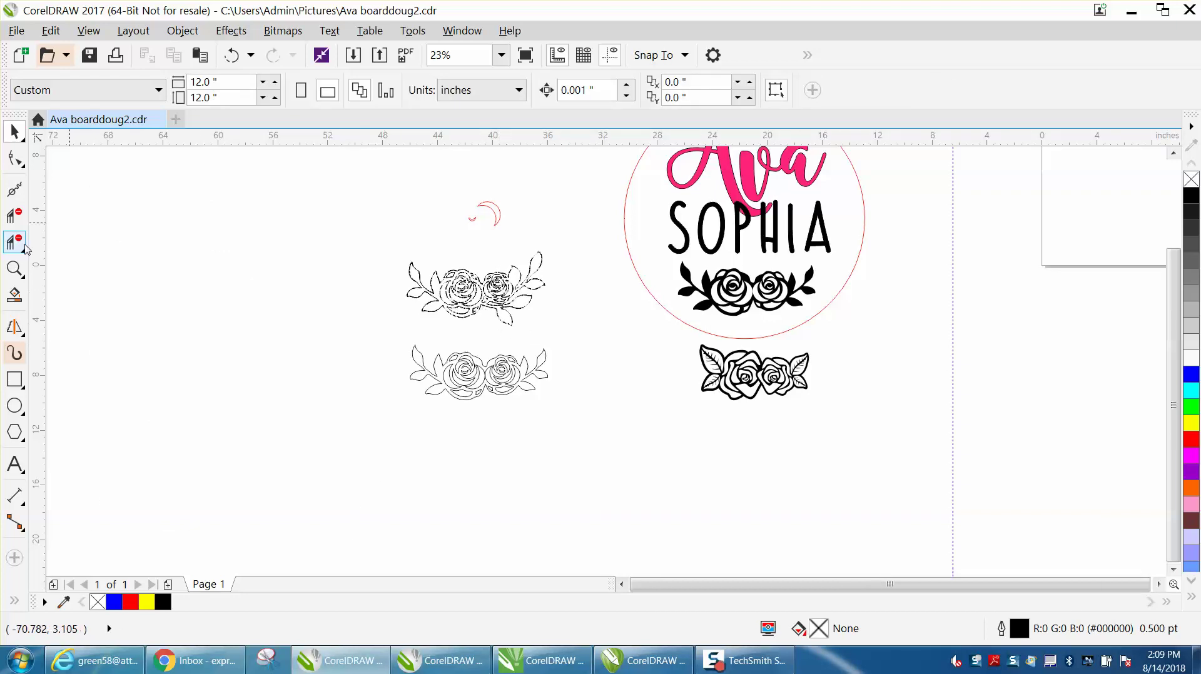
# Move the red crescent down, zoom in on the upper roses, then zoom back out.
pyautogui.moveTo(444, 194); pyautogui.dragTo(479, 259)
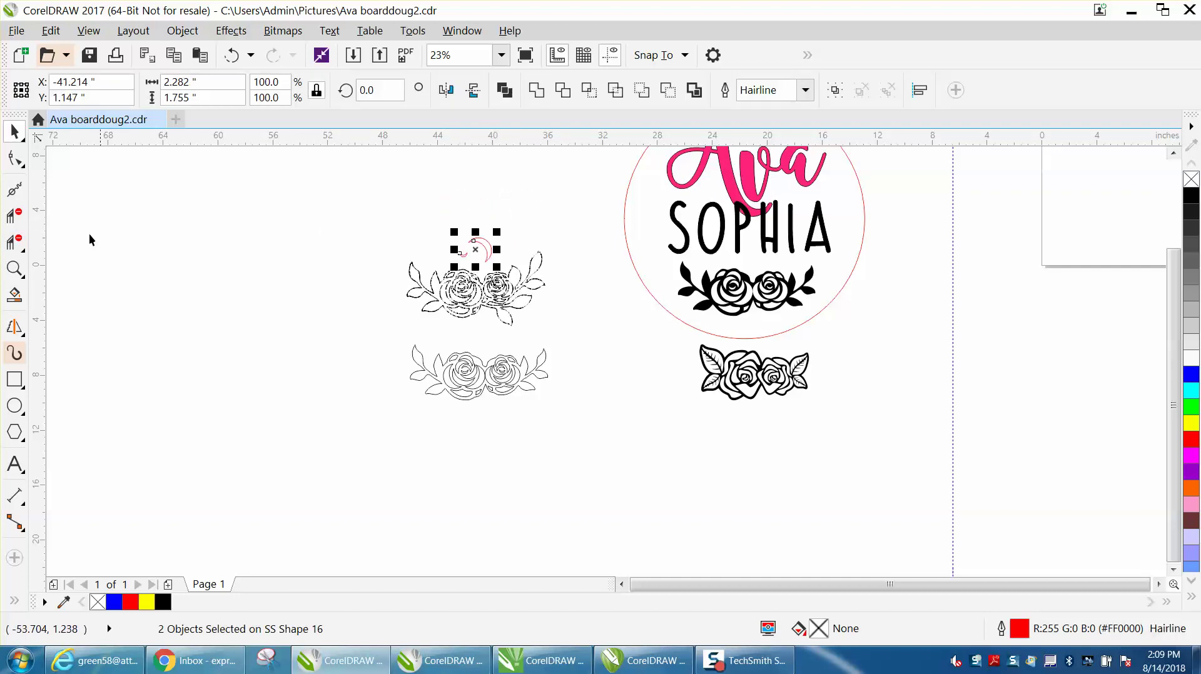
pyautogui.click(22, 277)
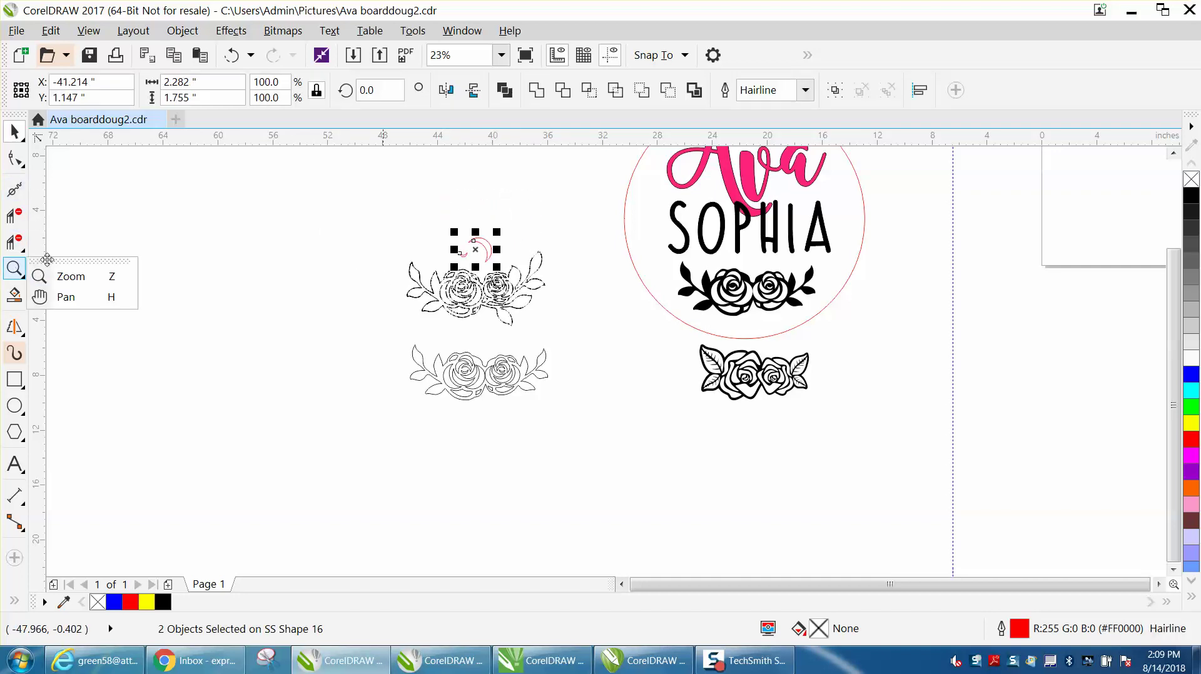
pyautogui.click(68, 285)
pyautogui.moveTo(375, 262); pyautogui.dragTo(555, 321)
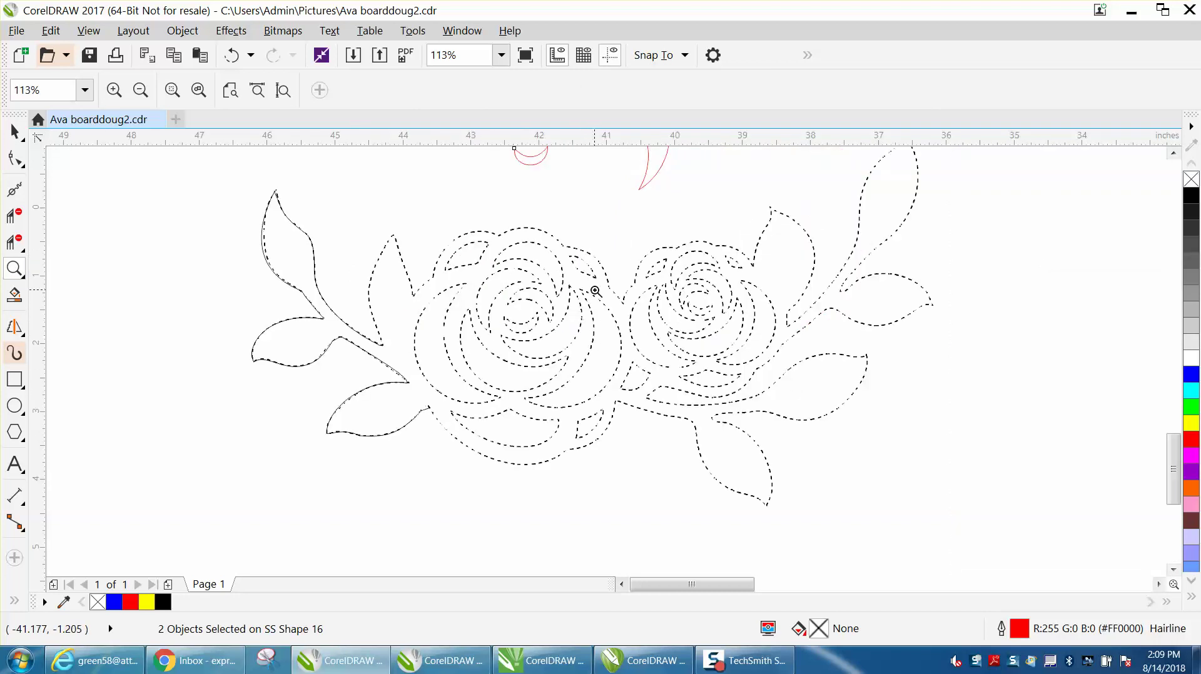
pyautogui.rightClick(494, 328)
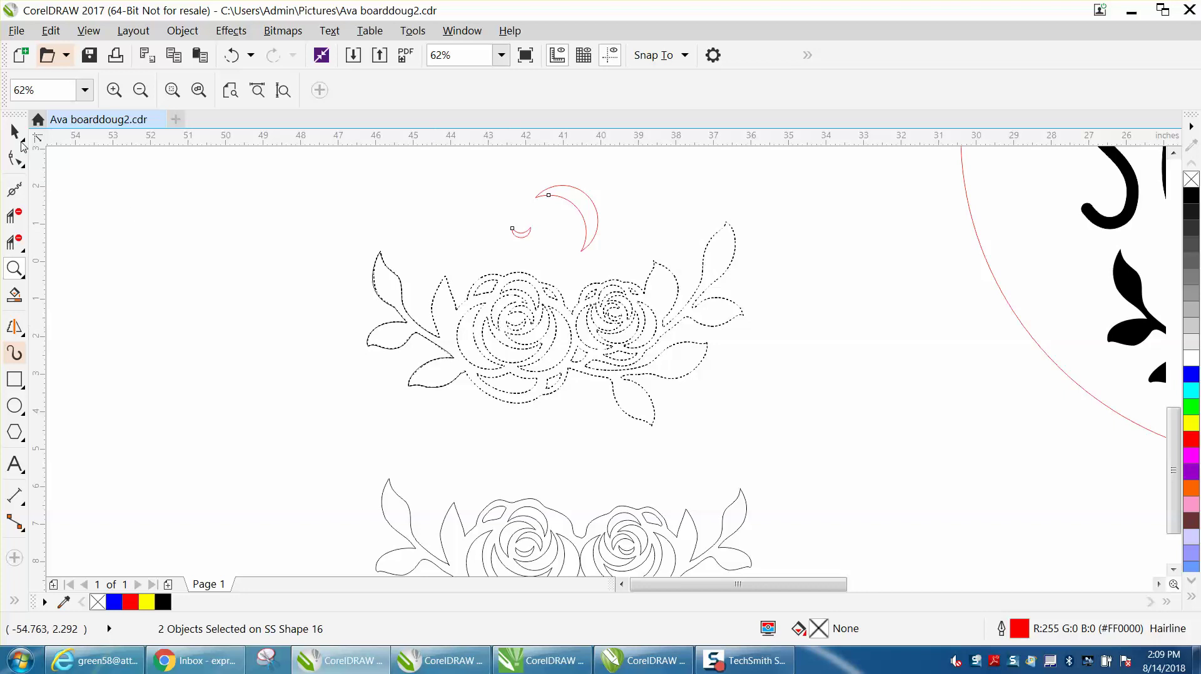
# Marquee-select the whole dotted rose (2800 pieces), then deselect it.
pyautogui.click(20, 142)
pyautogui.moveTo(315, 222); pyautogui.dragTo(590, 377)
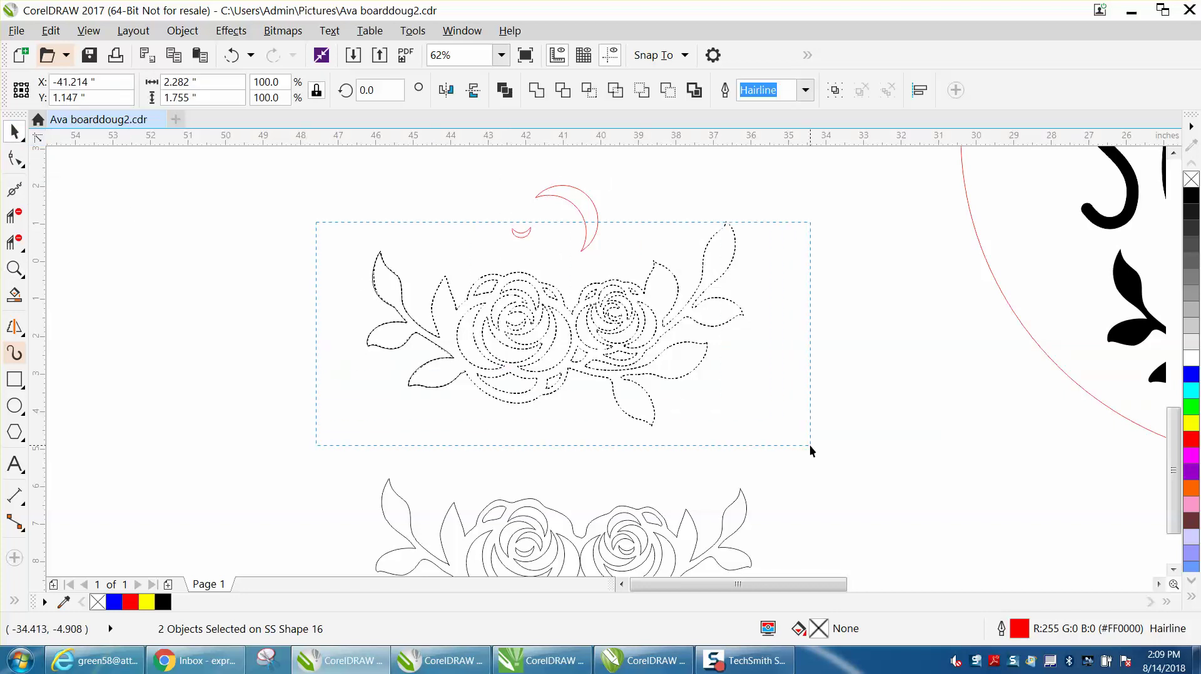
pyautogui.moveTo(810, 445); pyautogui.dragTo(809, 445)
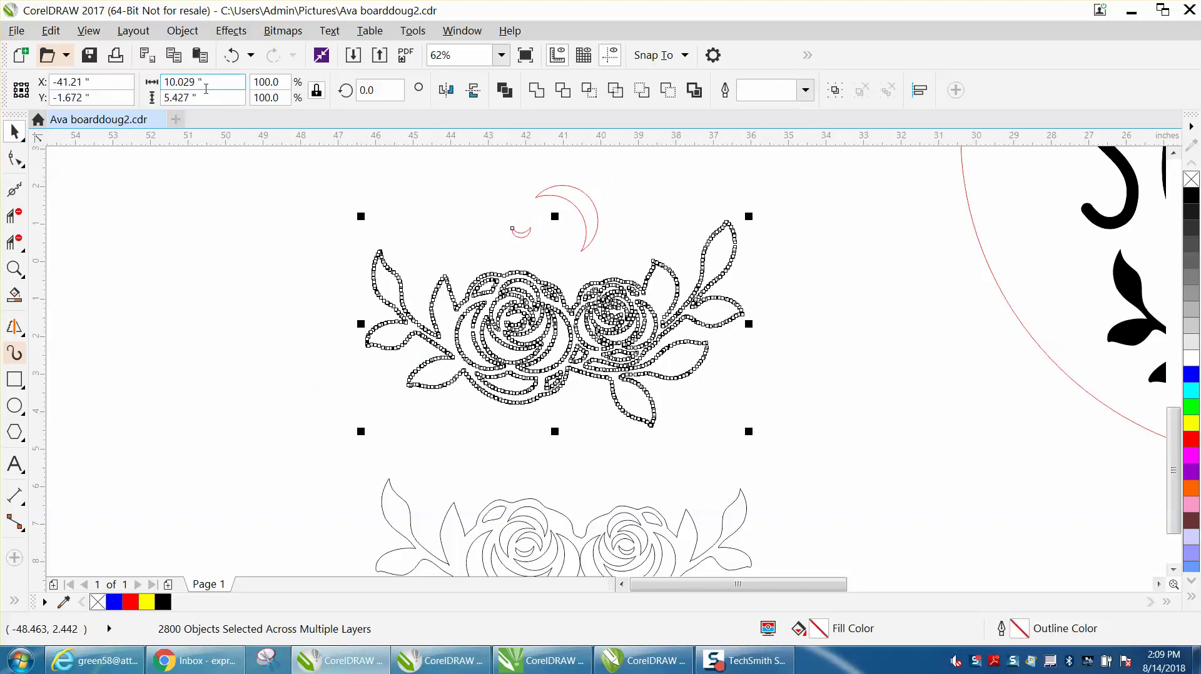
pyautogui.click(229, 188)
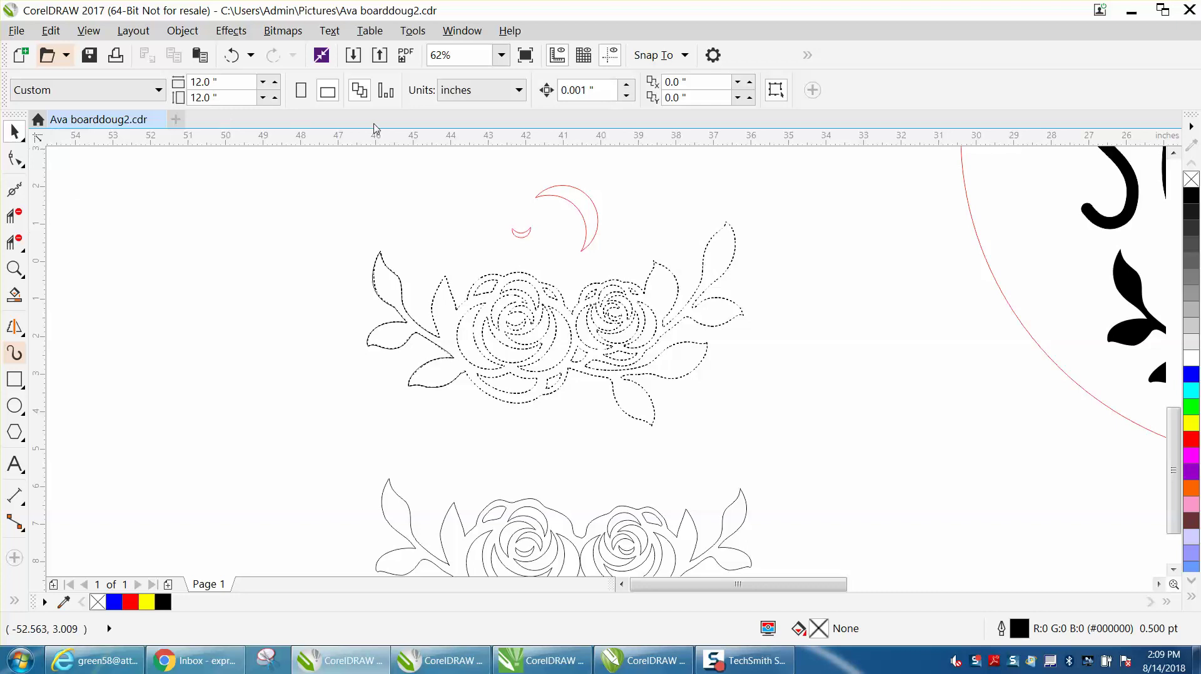
# Set the nudge distance to 12 inches.
pyautogui.moveTo(594, 89); pyautogui.dragTo(559, 89)
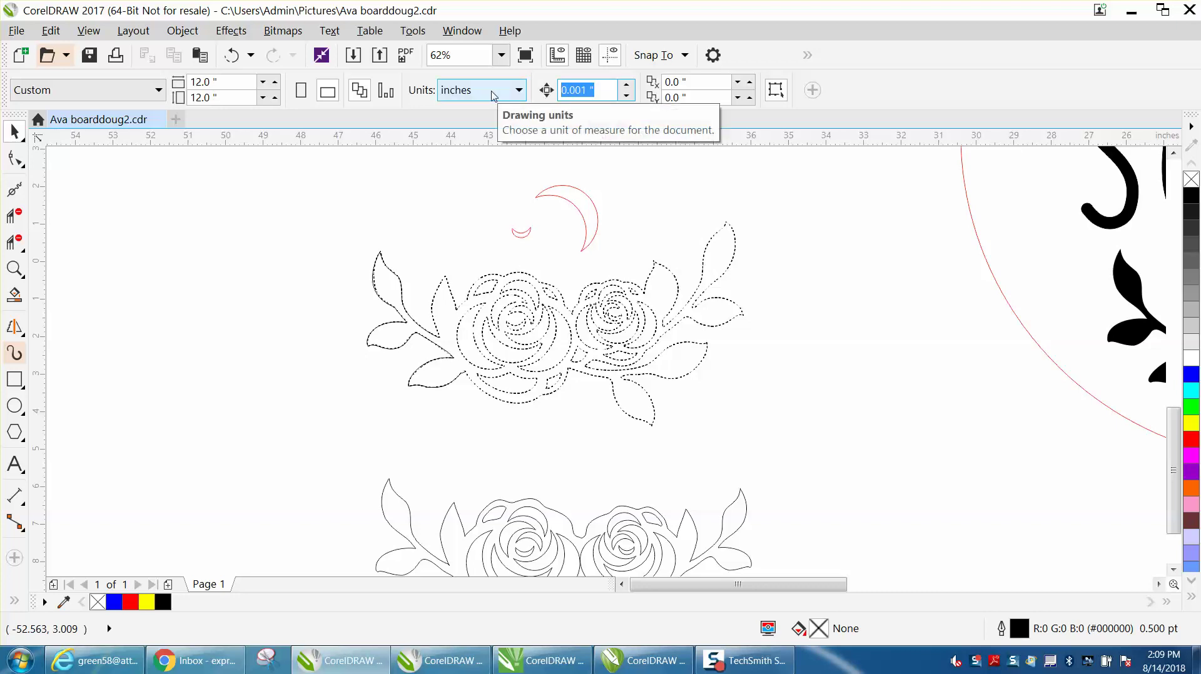
pyautogui.write('12')
pyautogui.press('Return')
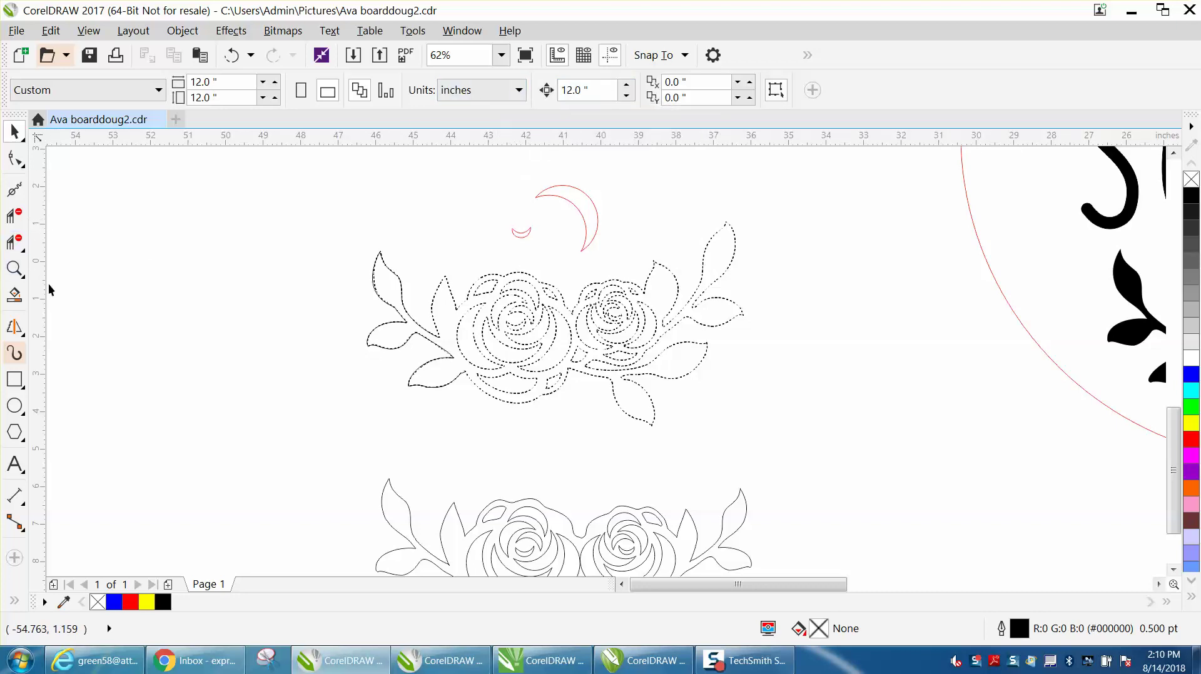
pyautogui.click(23, 138)
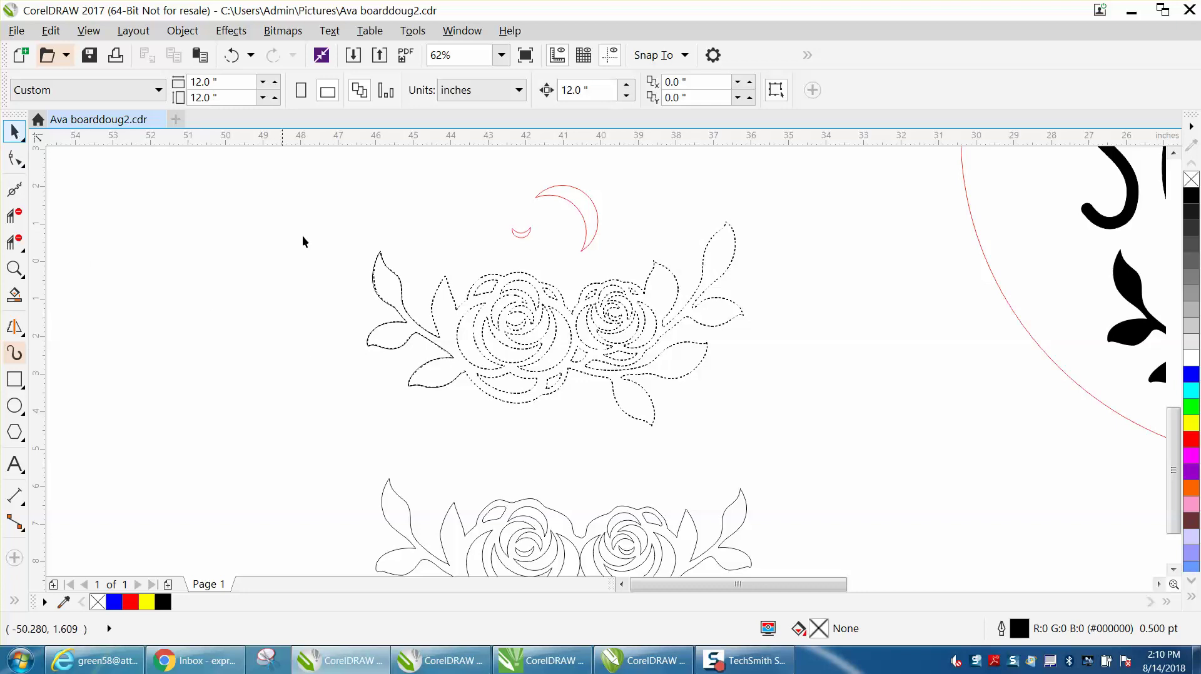
# Select the dotted rose curve and zoom in on the left rose and its leaves.
pyautogui.click(426, 335)
pyautogui.click(429, 337)
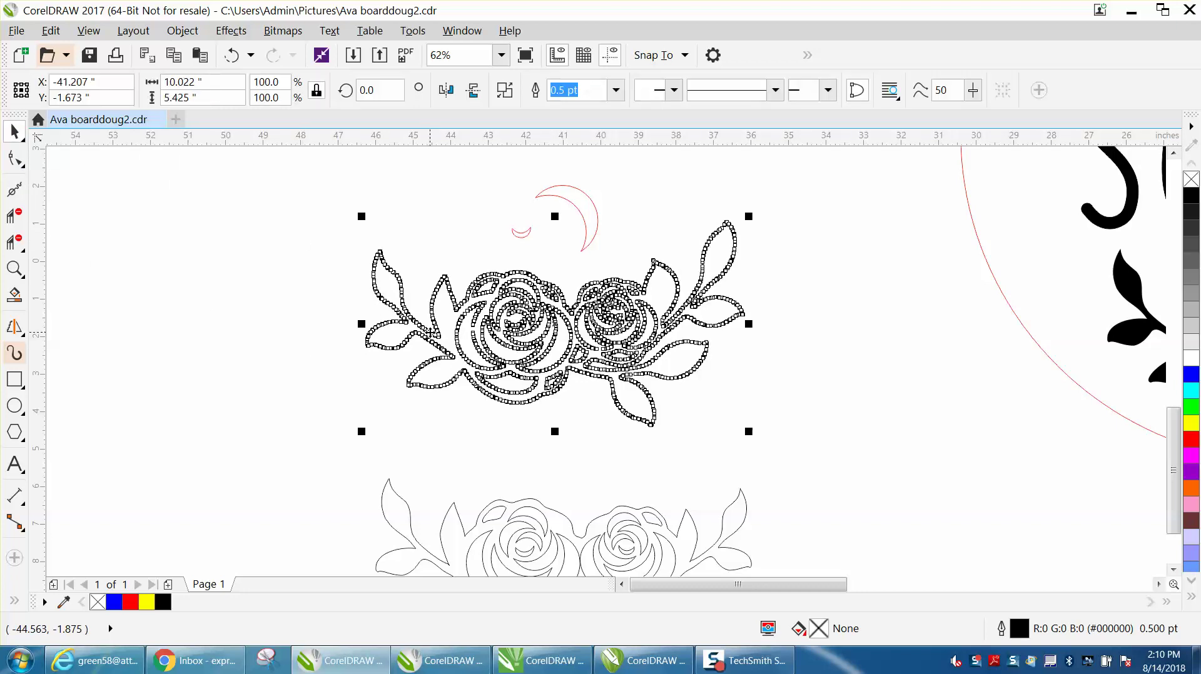
pyautogui.click(397, 272)
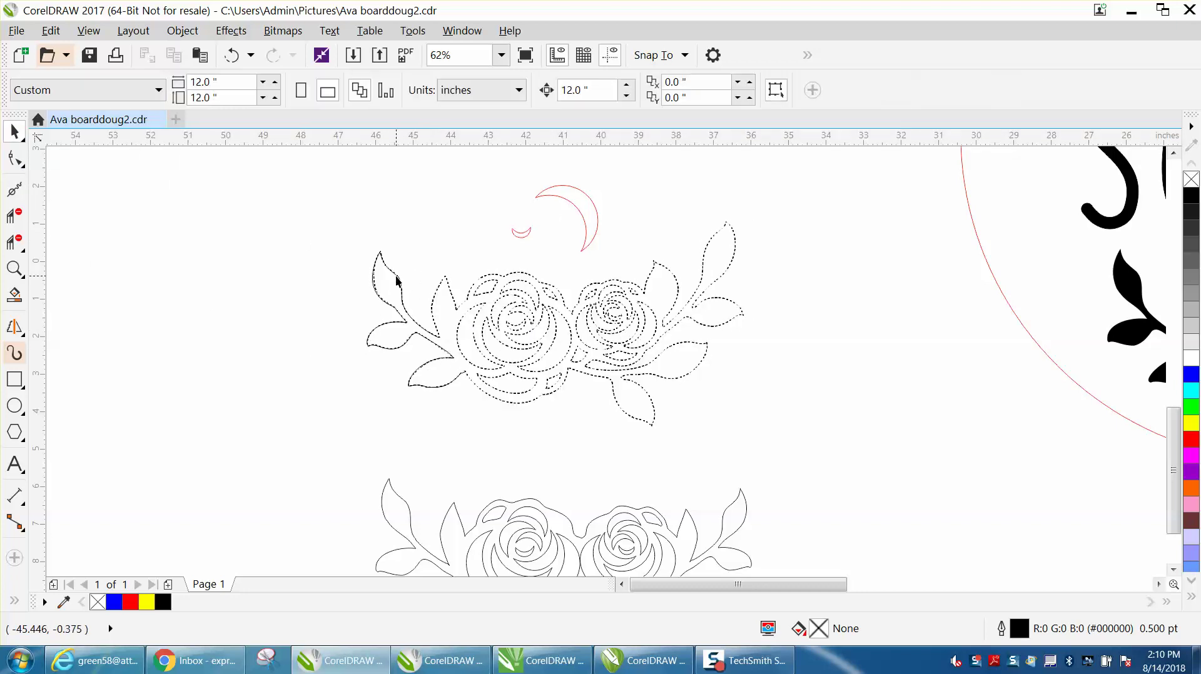
pyautogui.click(398, 274)
pyautogui.click(15, 269)
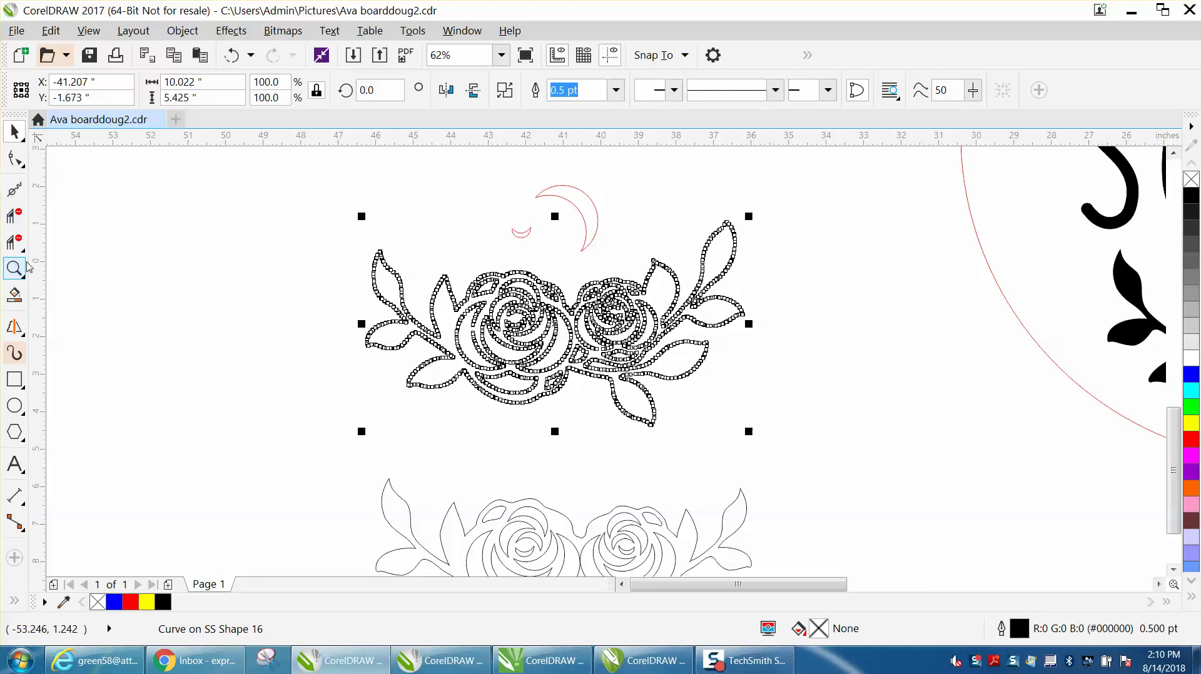
pyautogui.moveTo(316, 237); pyautogui.dragTo(536, 423)
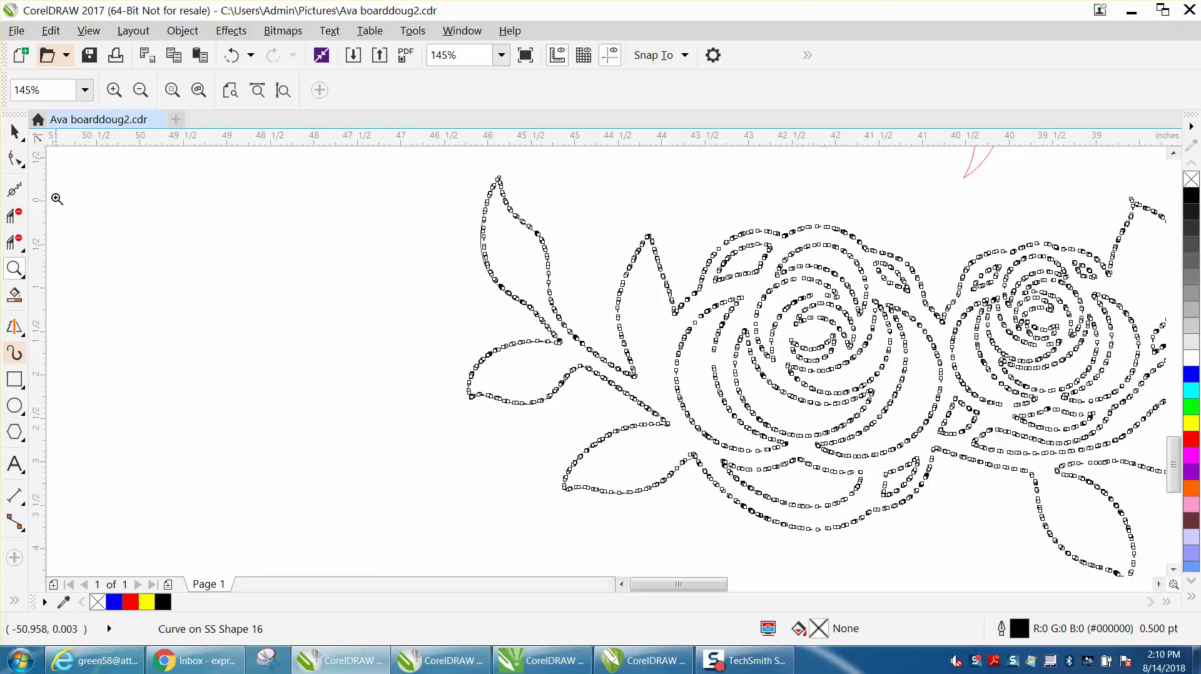
pyautogui.click(22, 136)
pyautogui.click(252, 197)
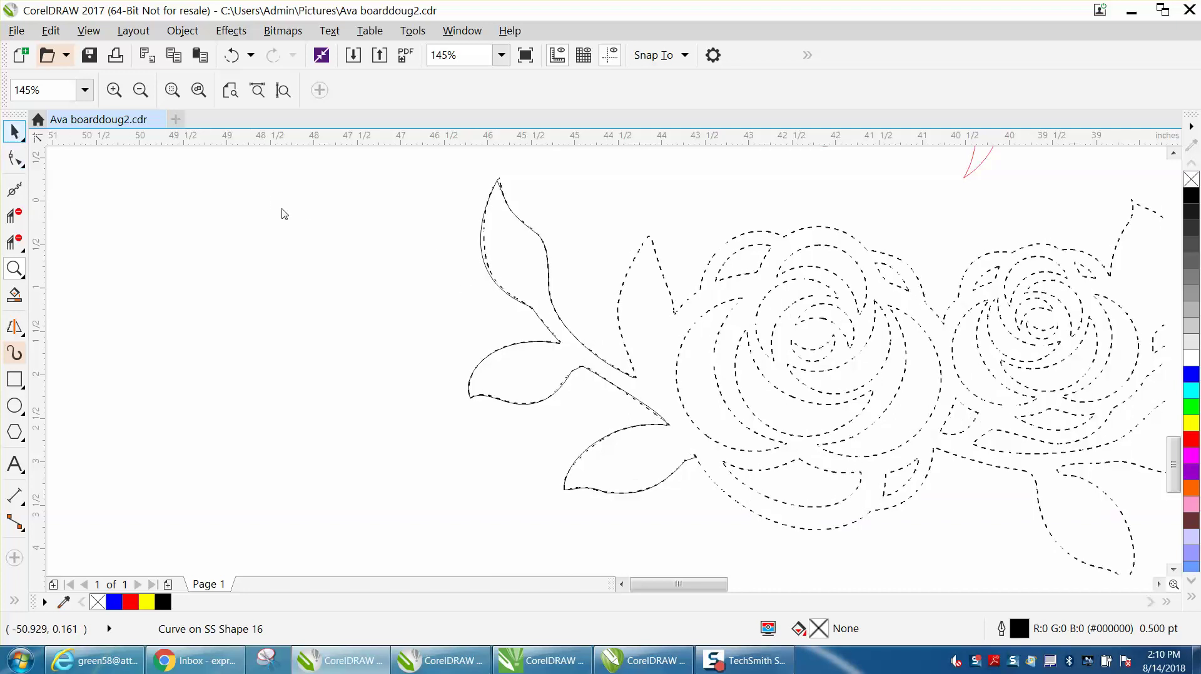
pyautogui.press('space')
# Try shifting the leaf curve's nodes left, then undo that accidental move.
pyautogui.click(455, 246)
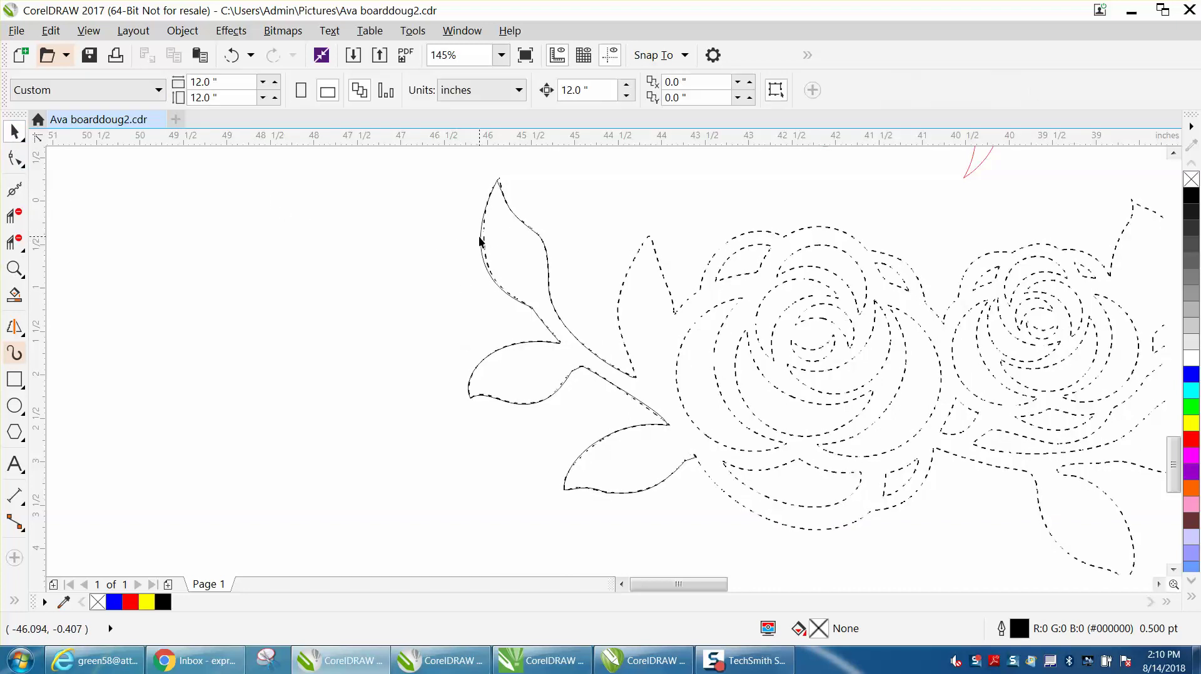
pyautogui.click(482, 241)
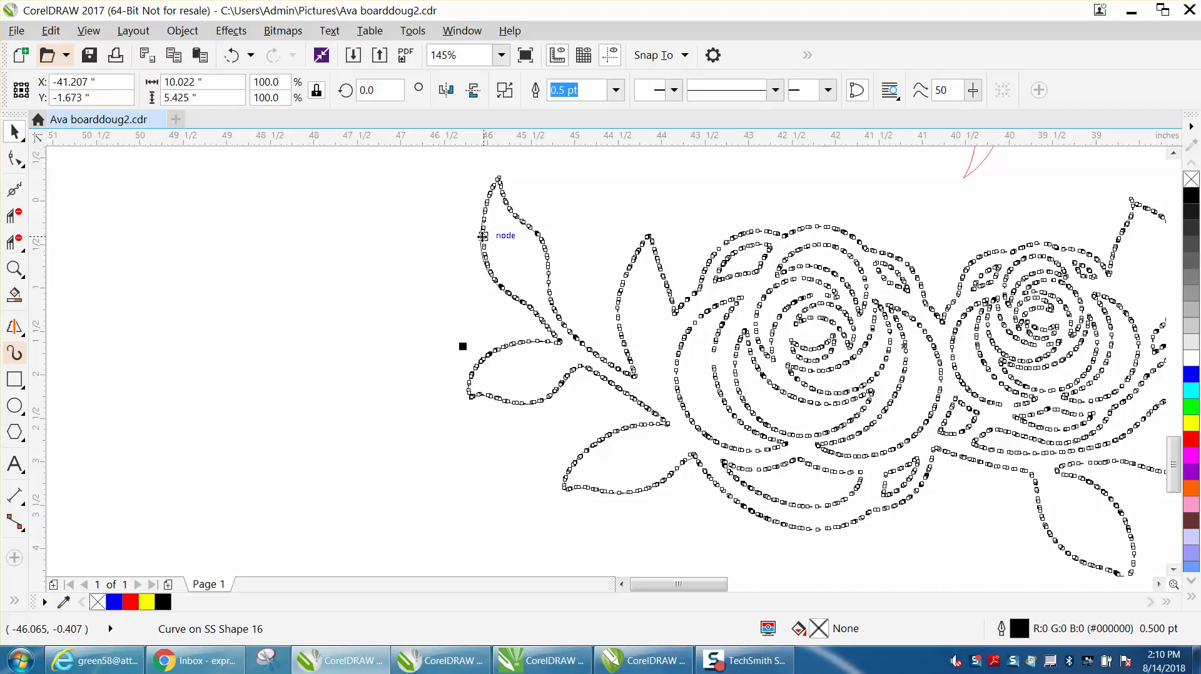
pyautogui.moveTo(482, 236); pyautogui.dragTo(441, 243)
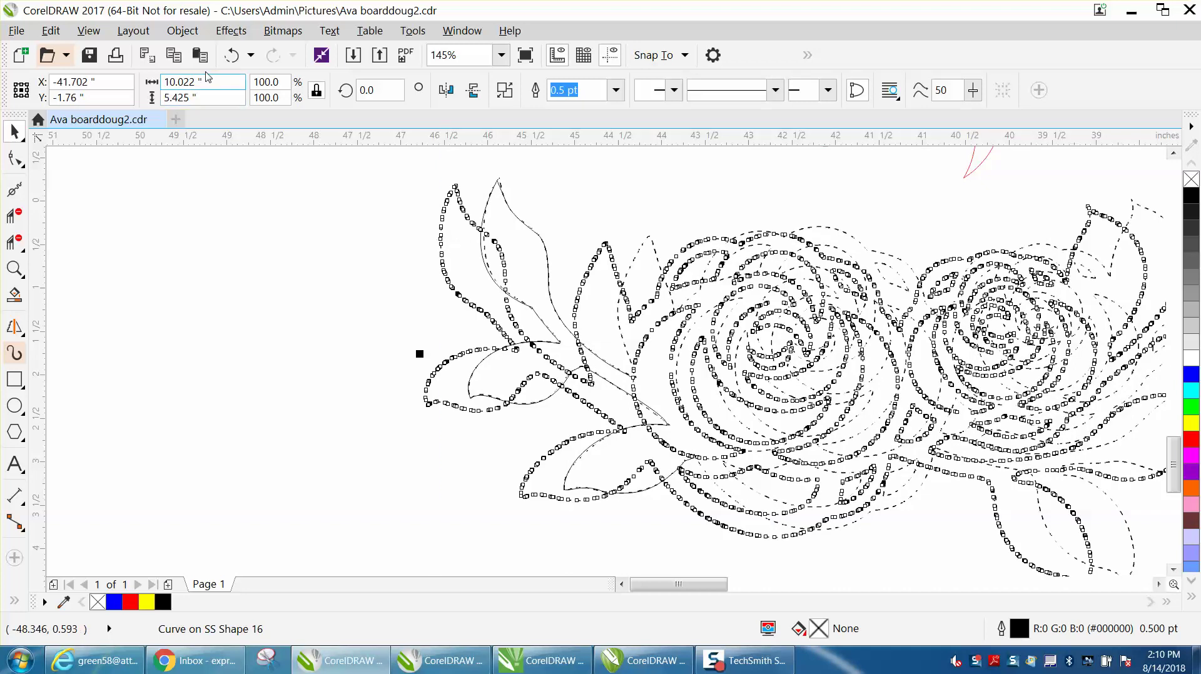
pyautogui.click(231, 55)
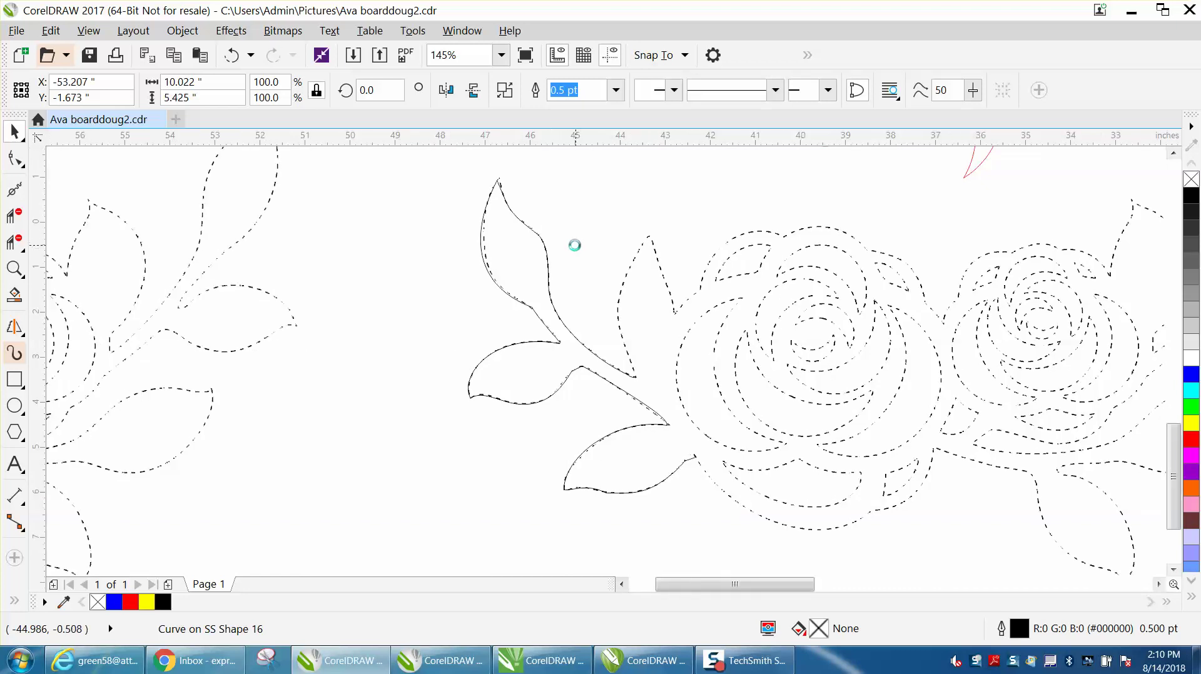
pyautogui.press('Delete')
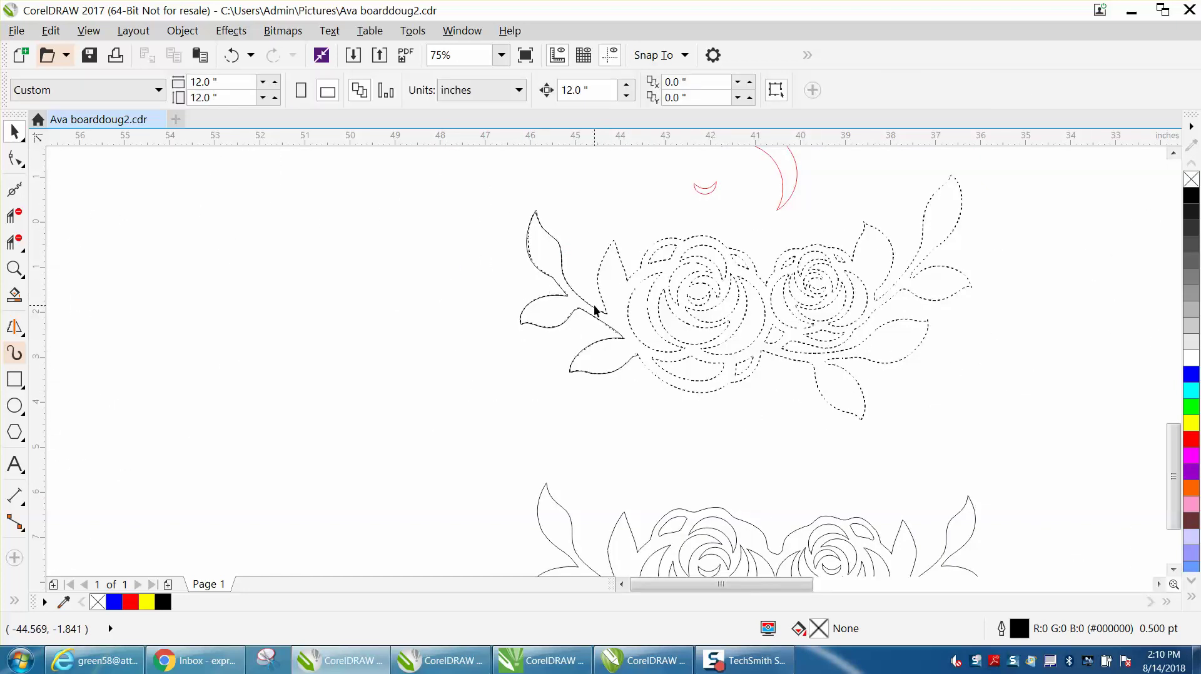
# Nudge the traced solid leaf outlines 12 inches to the left.
pyautogui.click(596, 308)
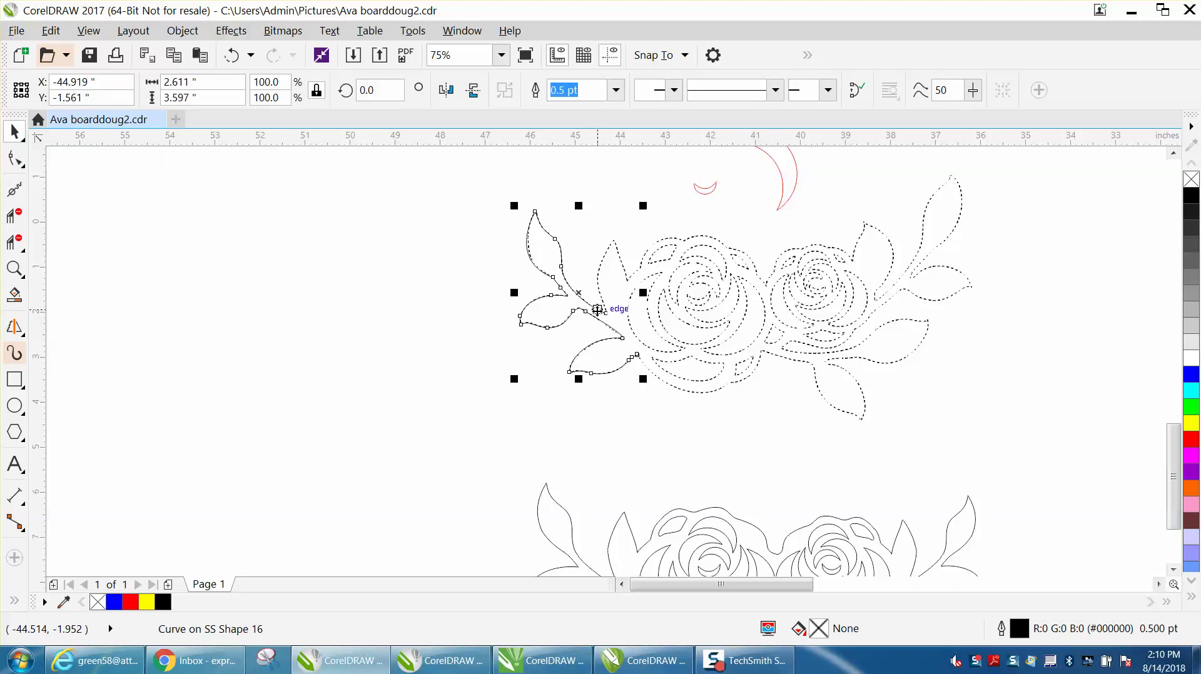
pyautogui.press('Left')
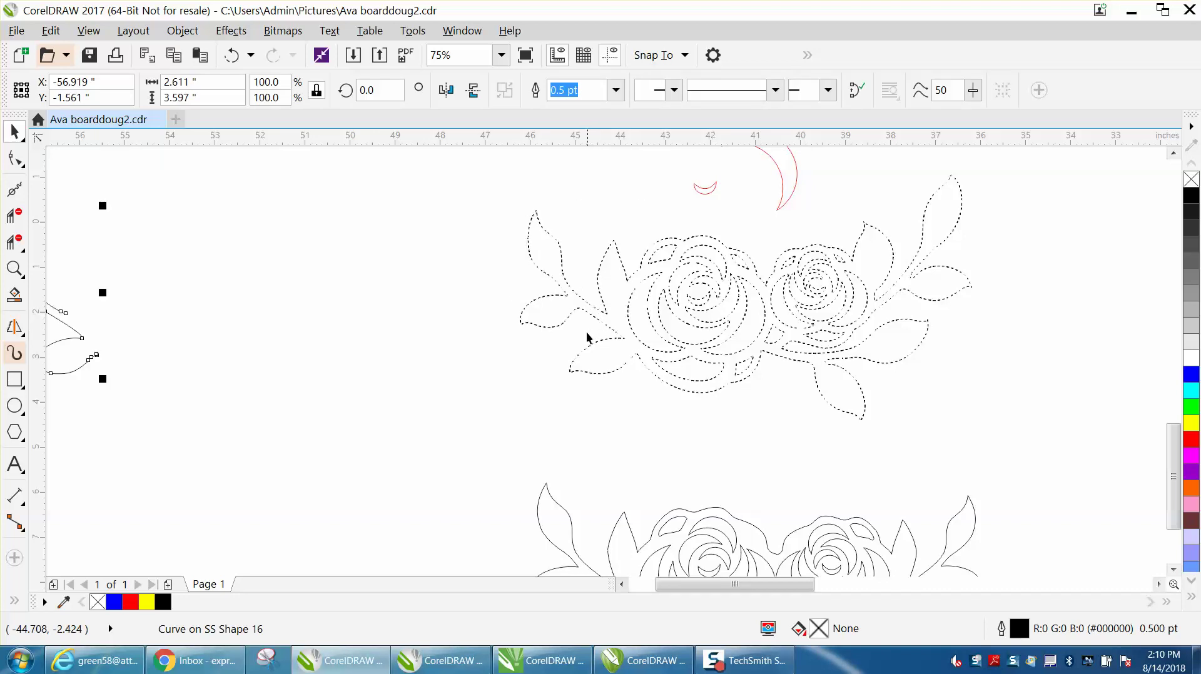
pyautogui.scroll(-2, 586, 338)
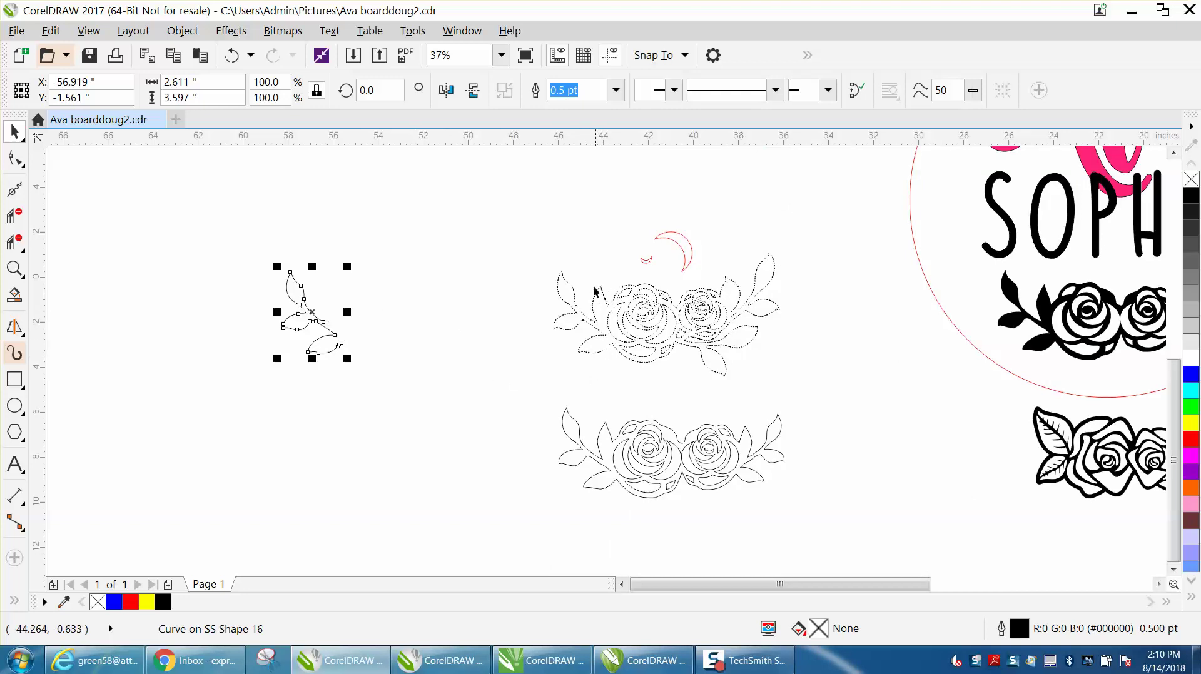
pyautogui.click(17, 267)
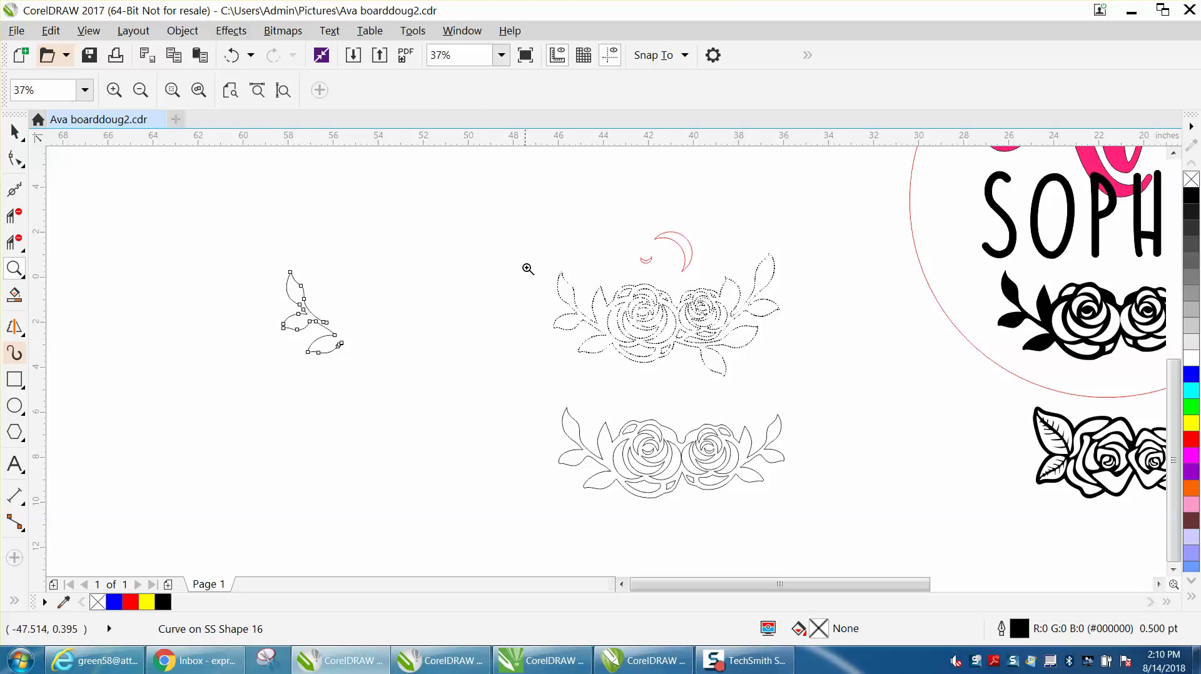
# Trace the pointed leaf left of the large rose with the Smart Drawing tool, then zoom onto it.
pyautogui.moveTo(552, 378); pyautogui.dragTo(650, 285)
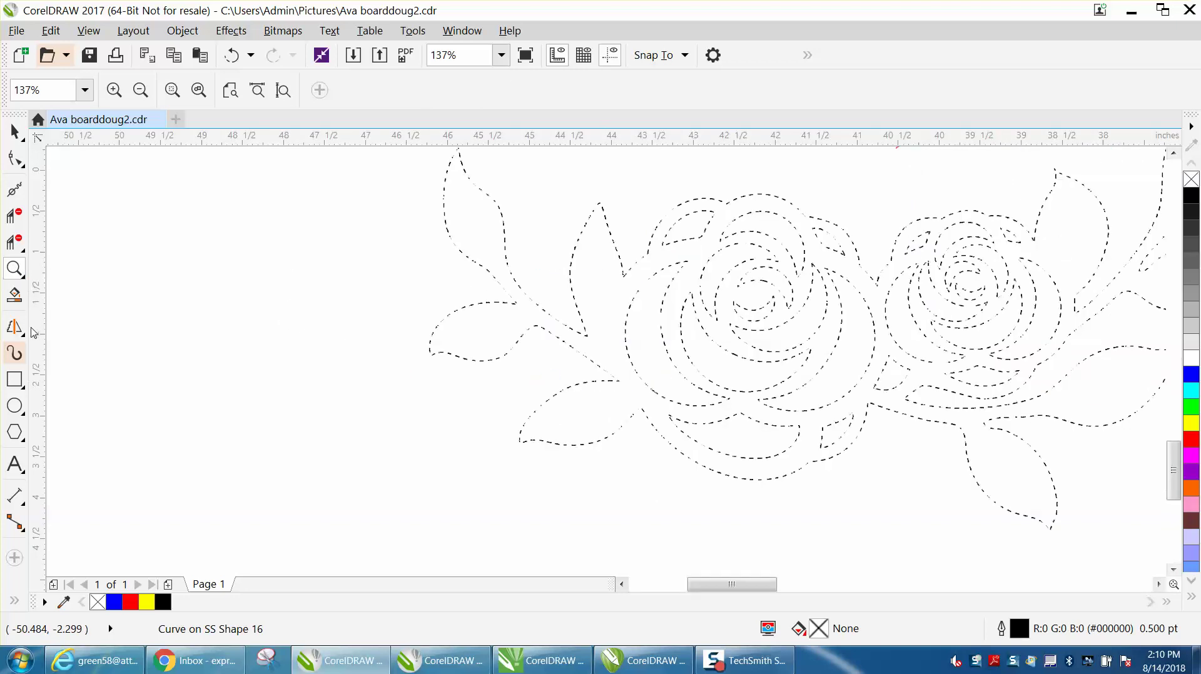
pyautogui.click(21, 331)
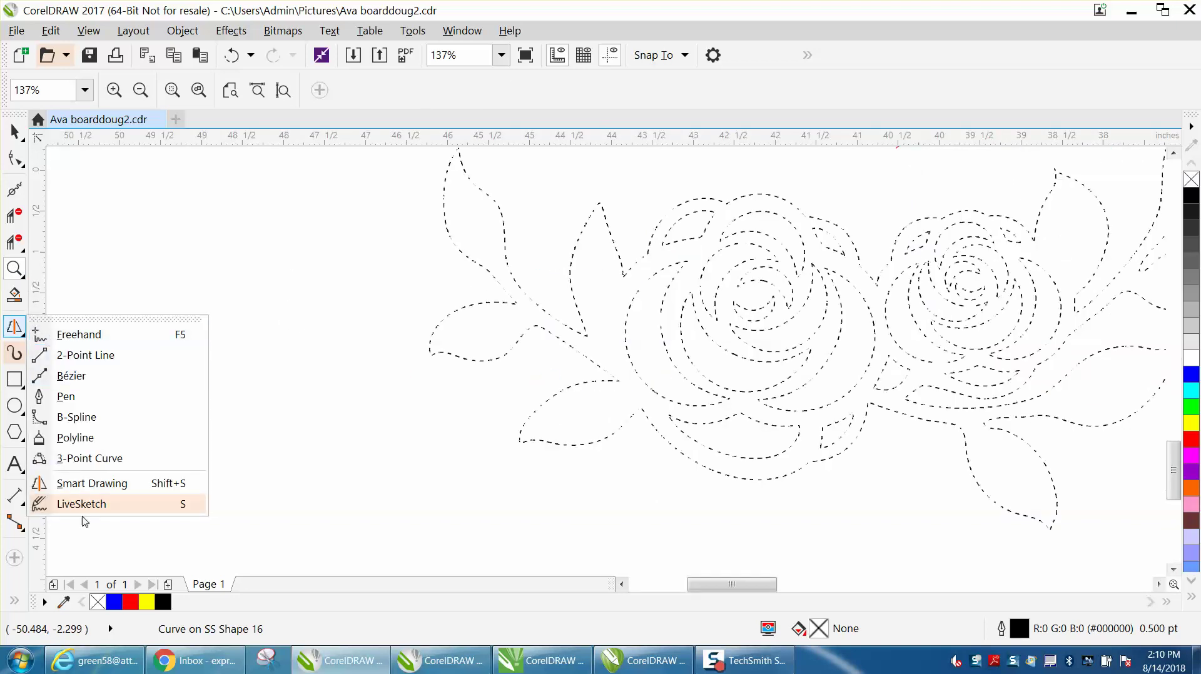
pyautogui.click(92, 483)
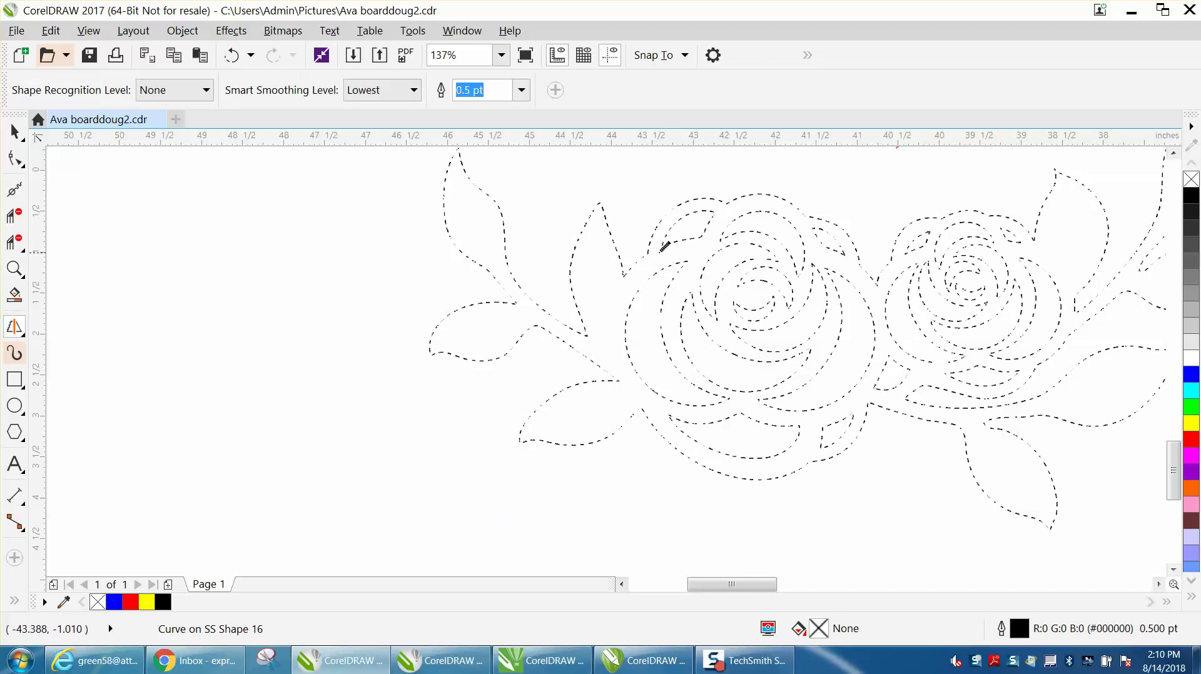
pyautogui.moveTo(648, 250)
pyautogui.mouseDown()
pyautogui.moveTo(624, 276)
pyautogui.moveTo(600, 216)
pyautogui.moveTo(586, 219)
pyautogui.moveTo(570, 283)
pyautogui.moveTo(586, 336)
pyautogui.mouseUp()
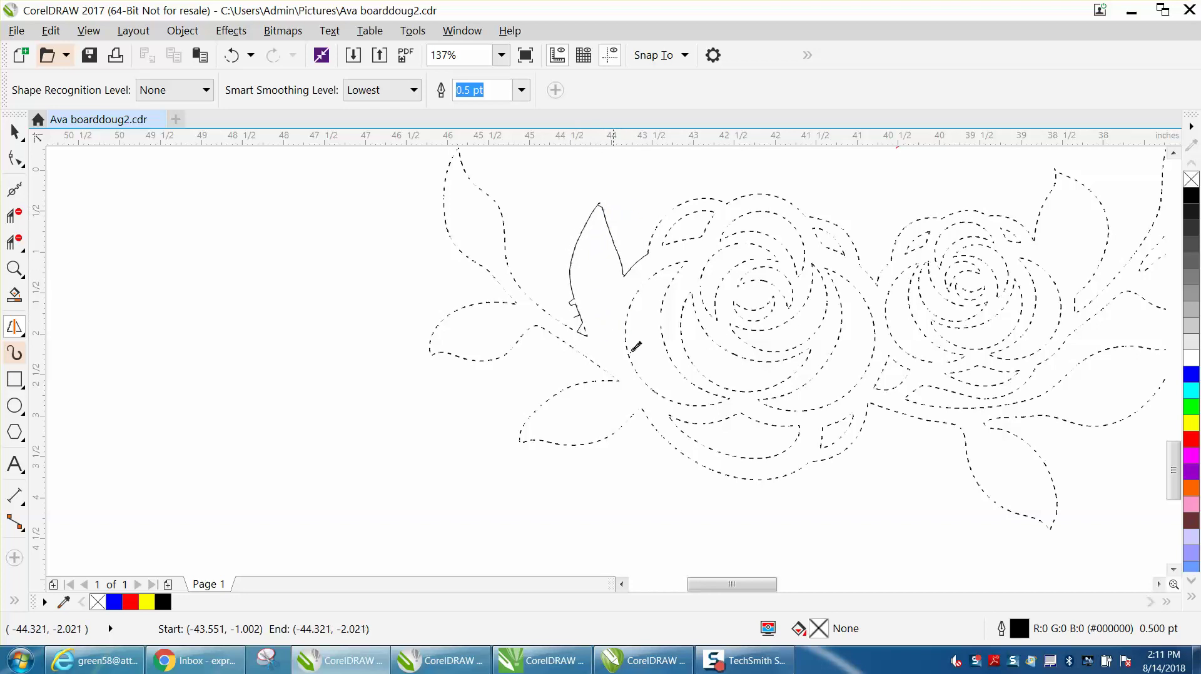
pyautogui.press('space')
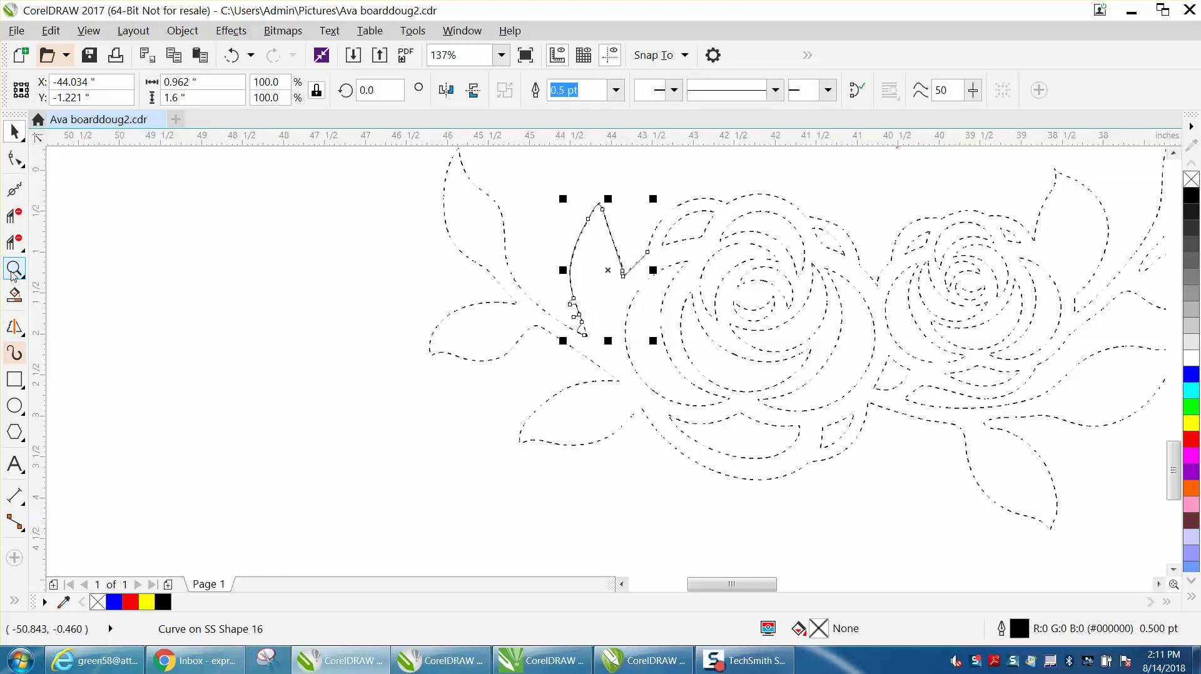
pyautogui.click(14, 269)
pyautogui.moveTo(527, 185); pyautogui.dragTo(710, 375)
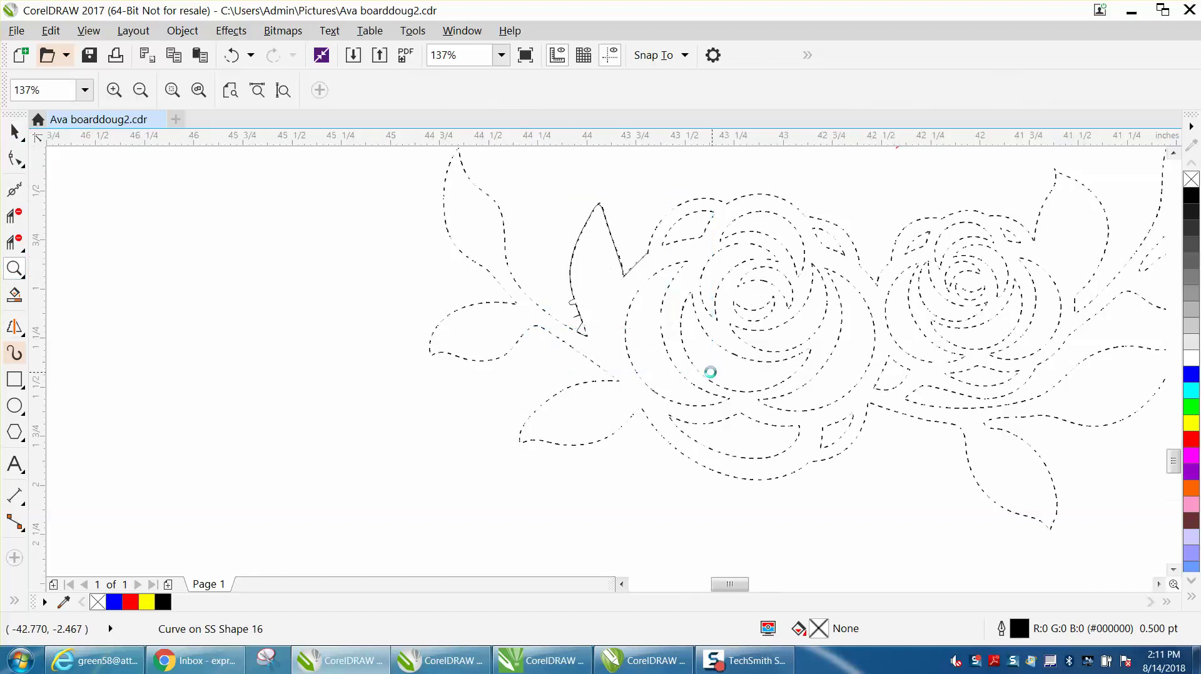
# Convert the leaf curve's end segment to a curve.
pyautogui.click(15, 158)
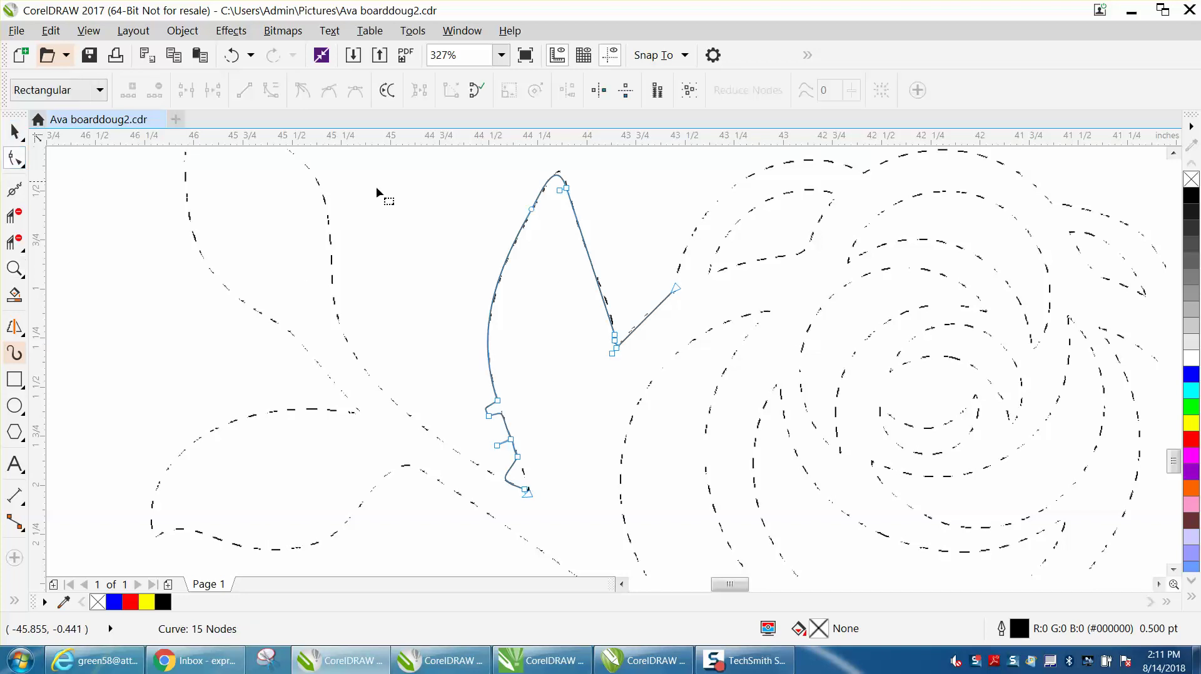
pyautogui.moveTo(440, 158); pyautogui.dragTo(730, 540)
pyautogui.rightClick(677, 291)
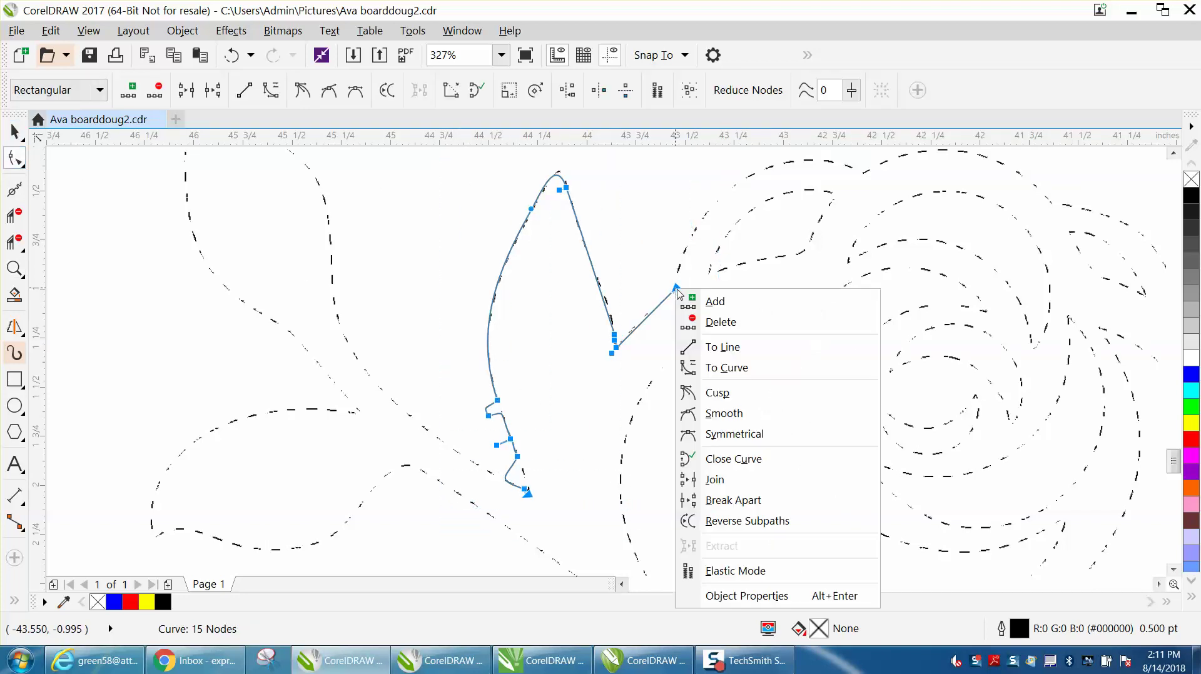
pyautogui.click(718, 369)
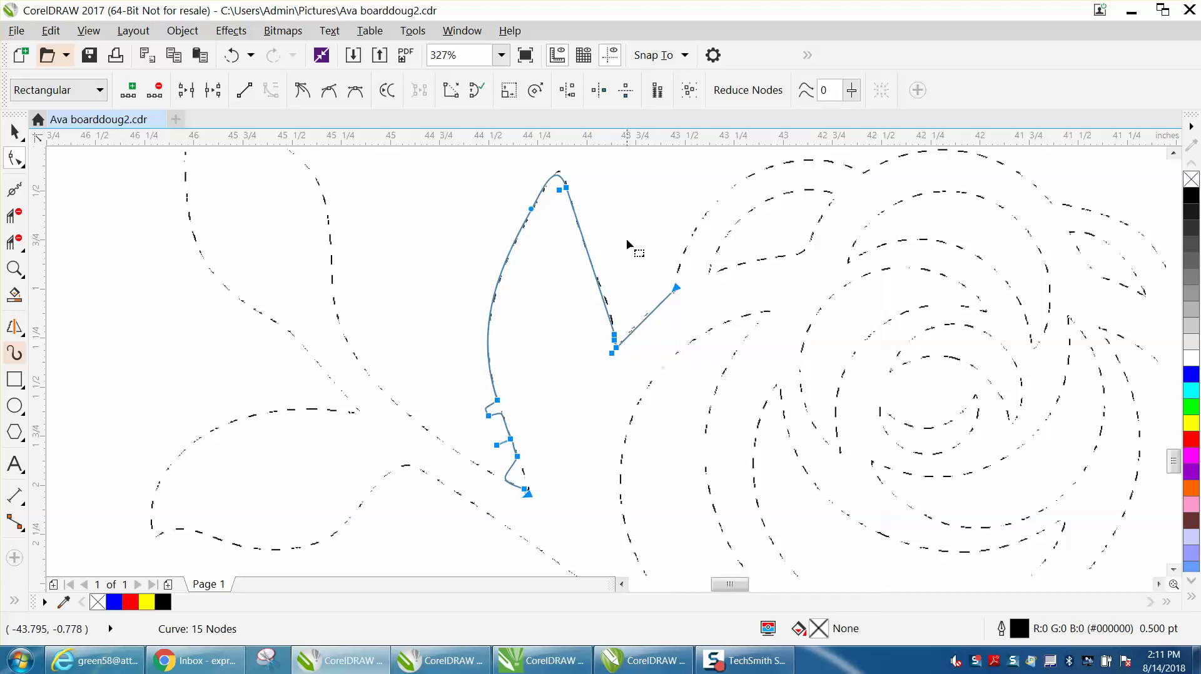
pyautogui.click(633, 238)
# Delete the extra top-peak node, pull the top node to the tip, and remove four lower wiggle nodes.
pyautogui.click(560, 188)
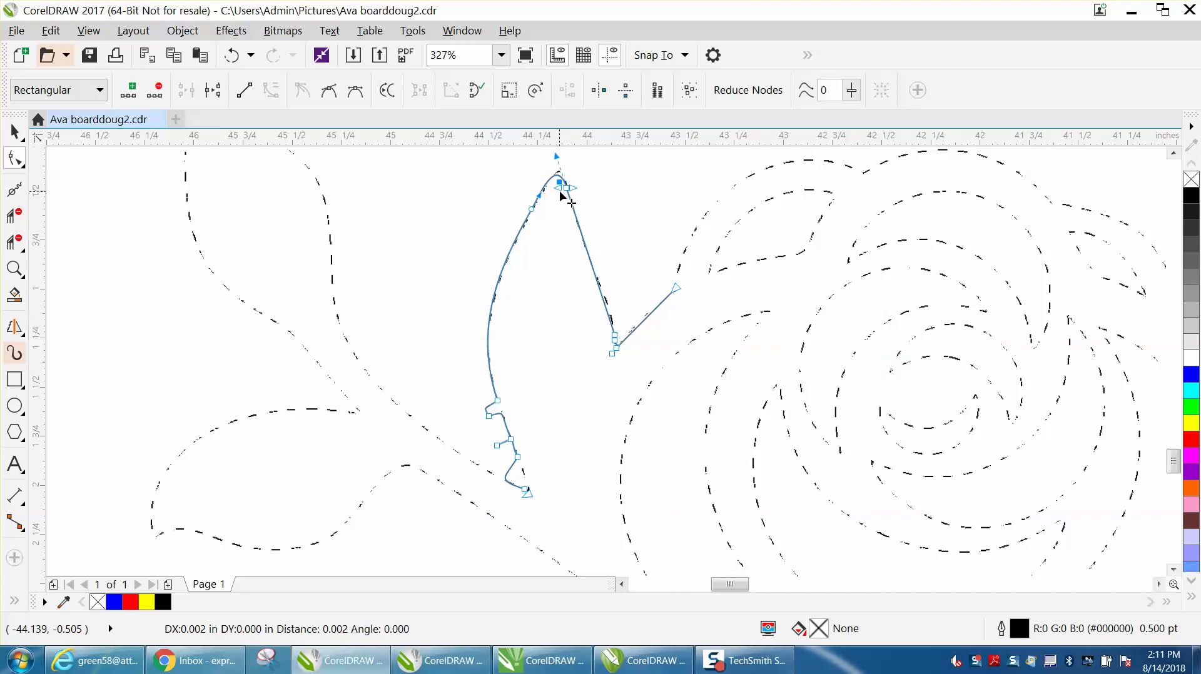
pyautogui.press('Delete')
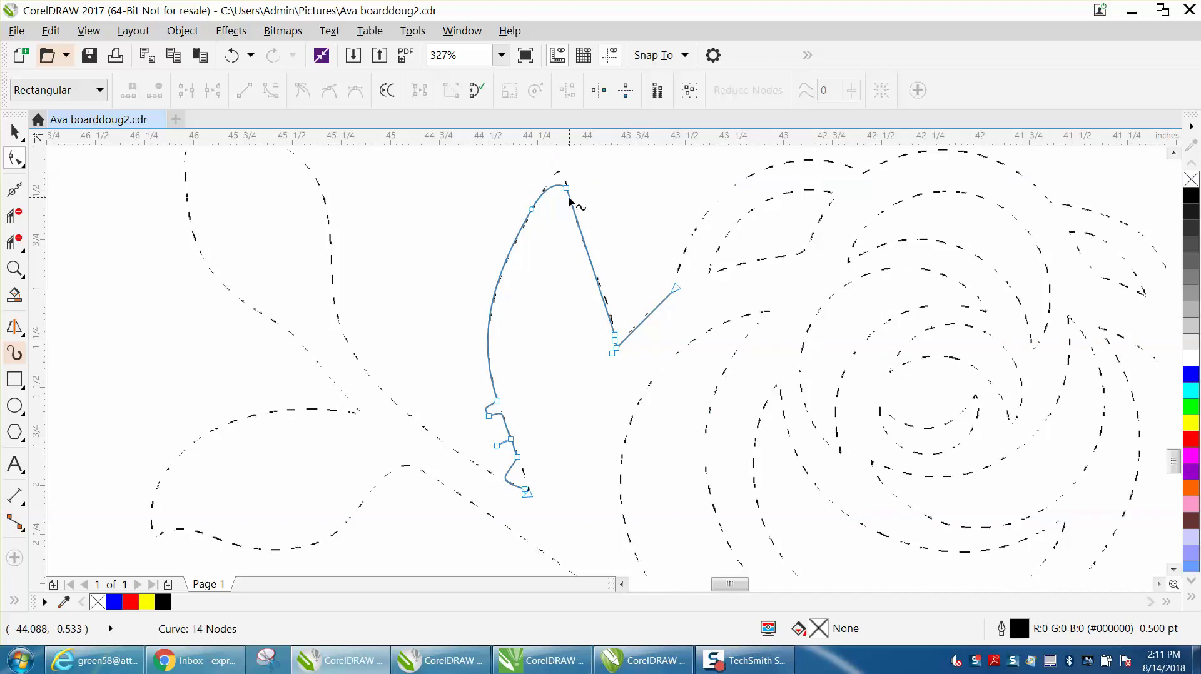
pyautogui.moveTo(568, 188); pyautogui.dragTo(560, 173)
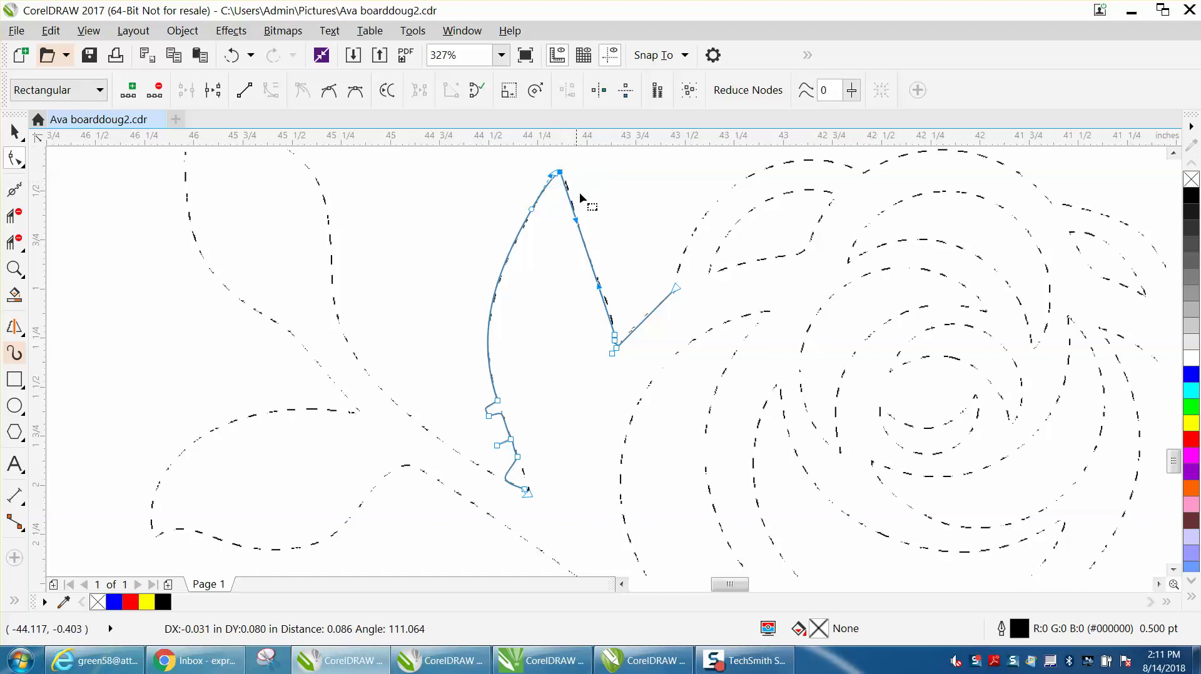
pyautogui.click(489, 415)
pyautogui.press('Delete')
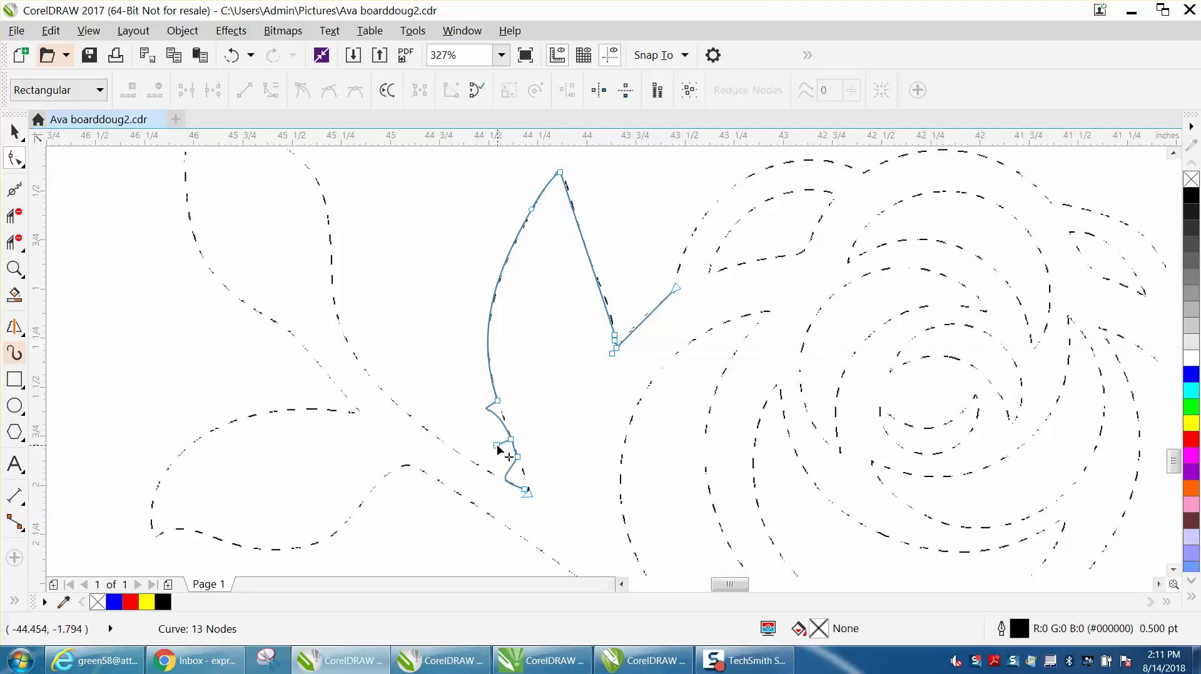
pyautogui.click(498, 446)
pyautogui.press('Delete')
pyautogui.click(517, 457)
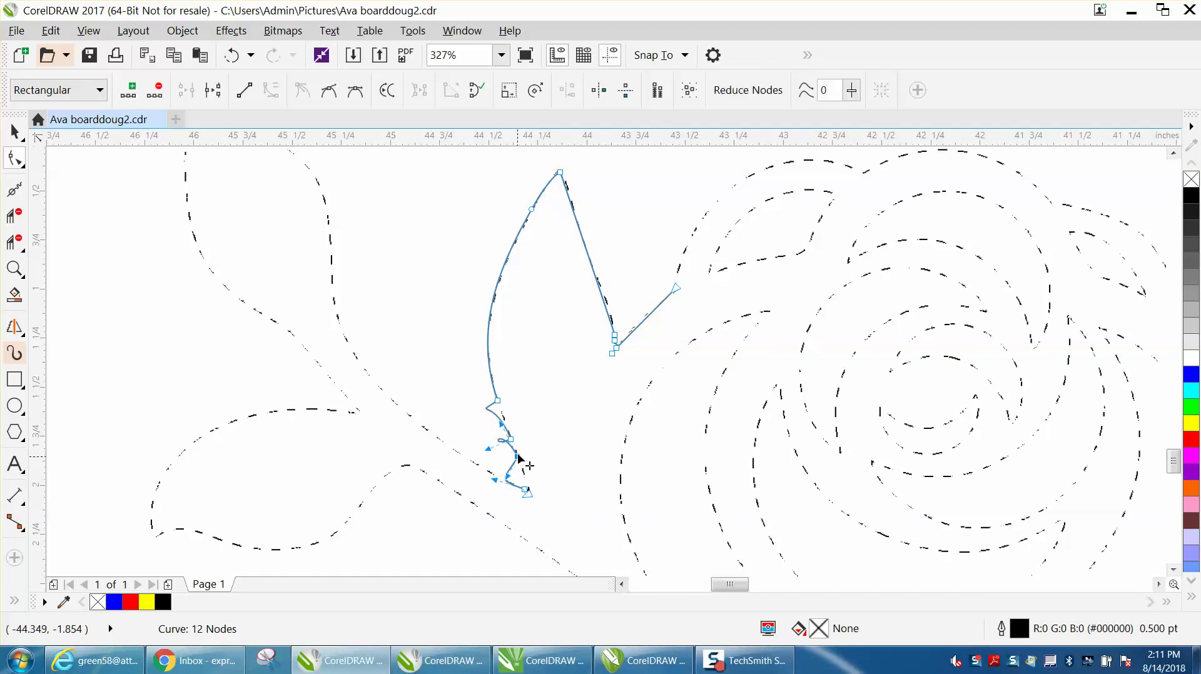
pyautogui.press('Delete')
pyautogui.click(514, 447)
pyautogui.press('Delete')
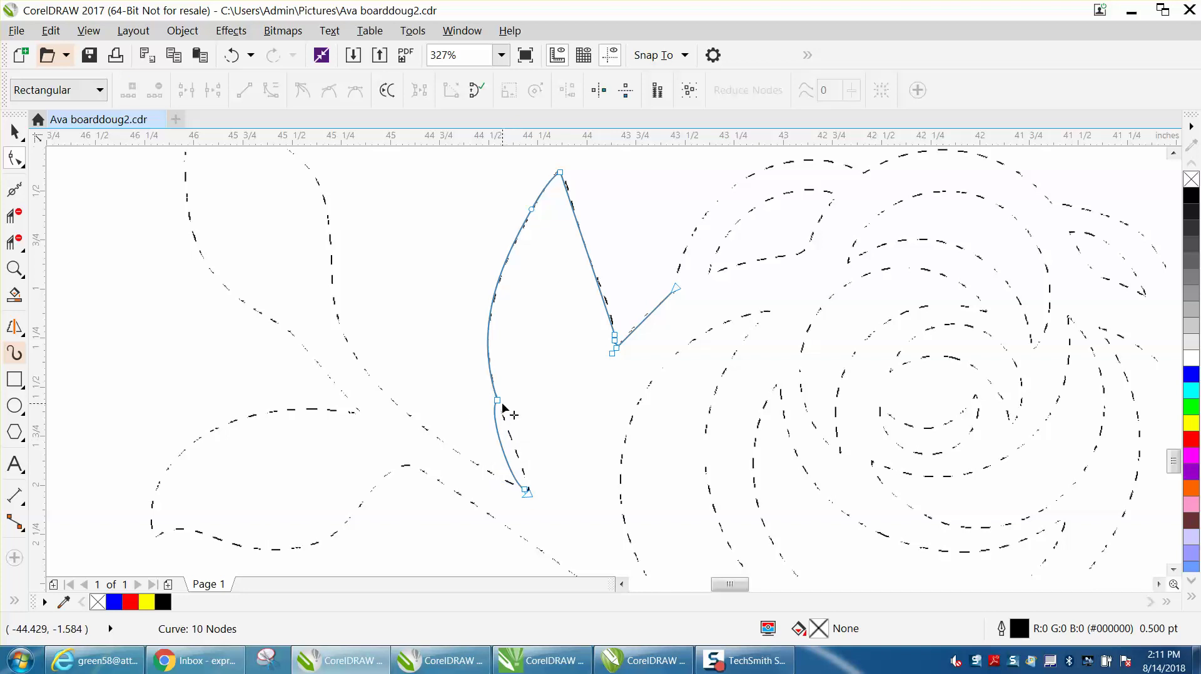
# Smooth the left-side segment and straighten the last segment toward the bottom tip.
pyautogui.click(498, 402)
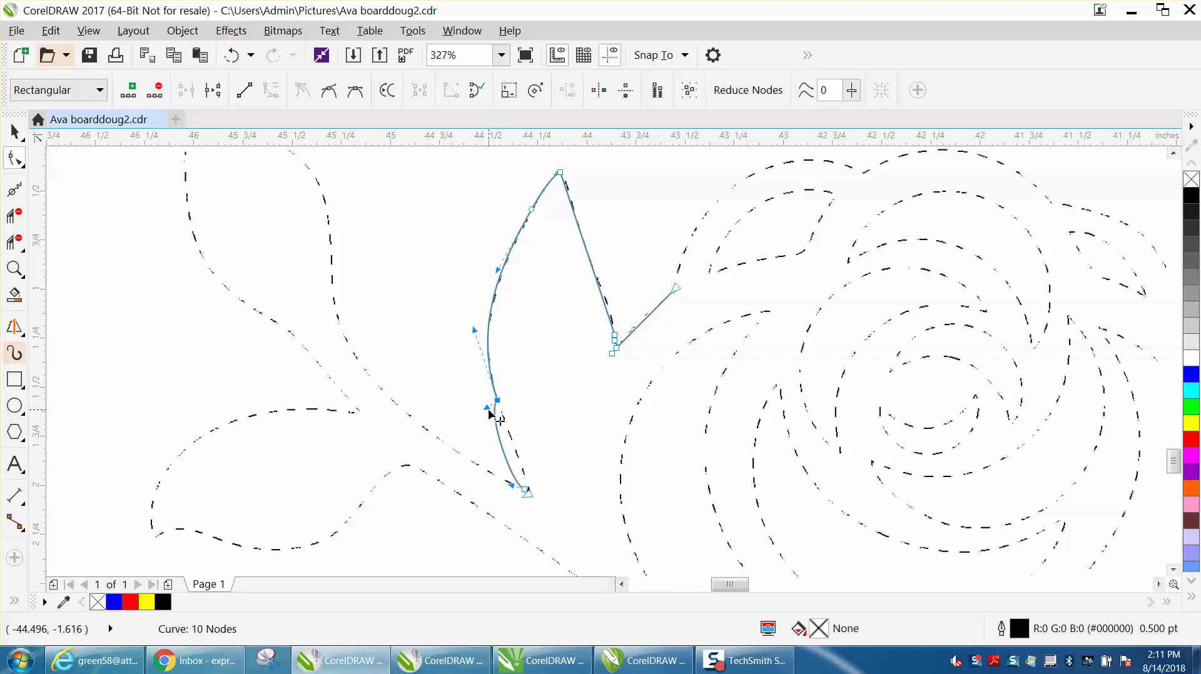
pyautogui.moveTo(488, 409); pyautogui.dragTo(504, 420)
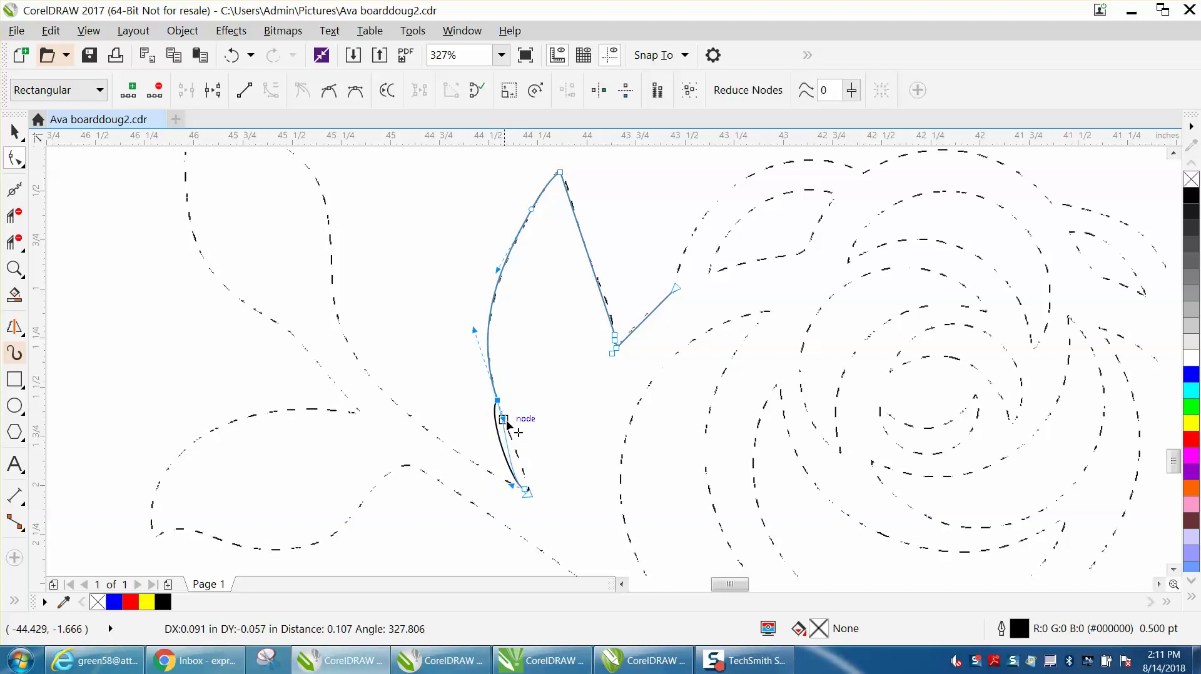
pyautogui.click(526, 491)
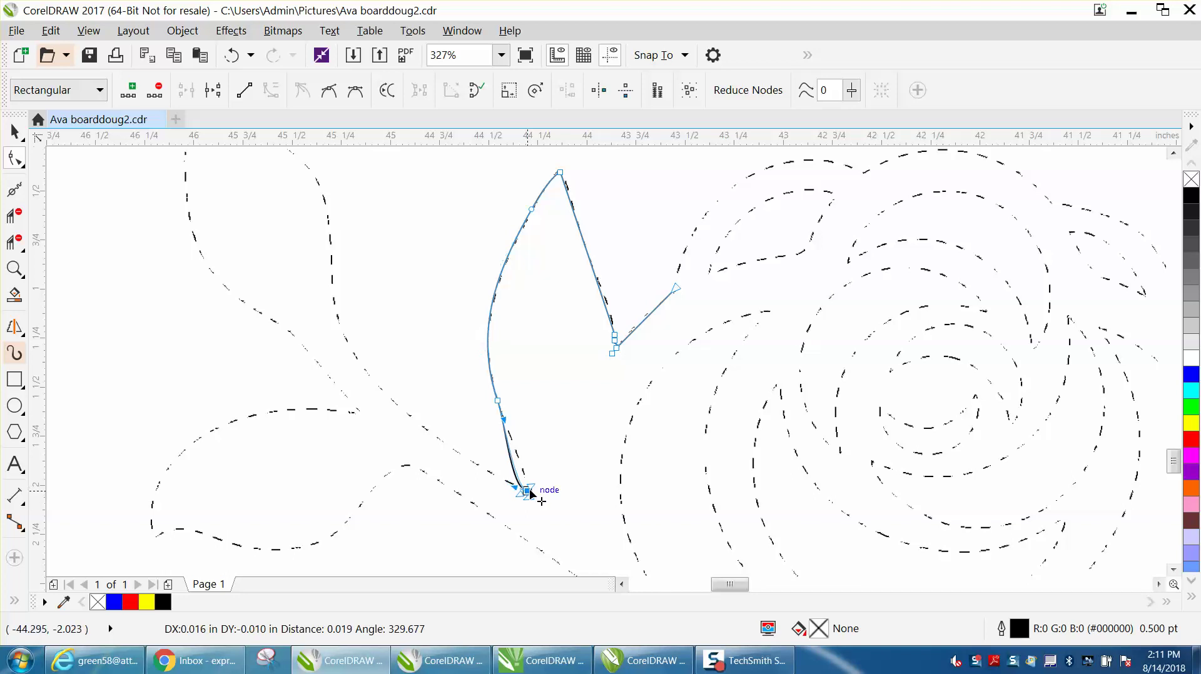
pyautogui.moveTo(515, 487); pyautogui.dragTo(524, 479)
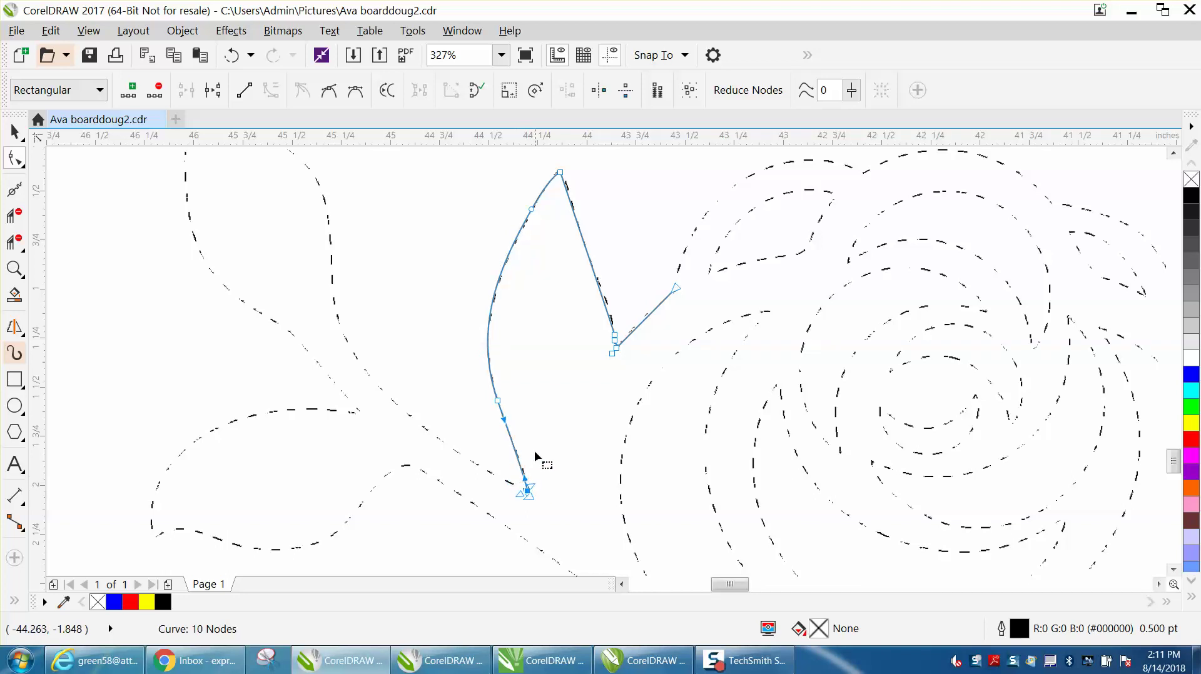
# Delete the three extra nodes near the leaf base.
pyautogui.click(612, 354)
pyautogui.press('Delete')
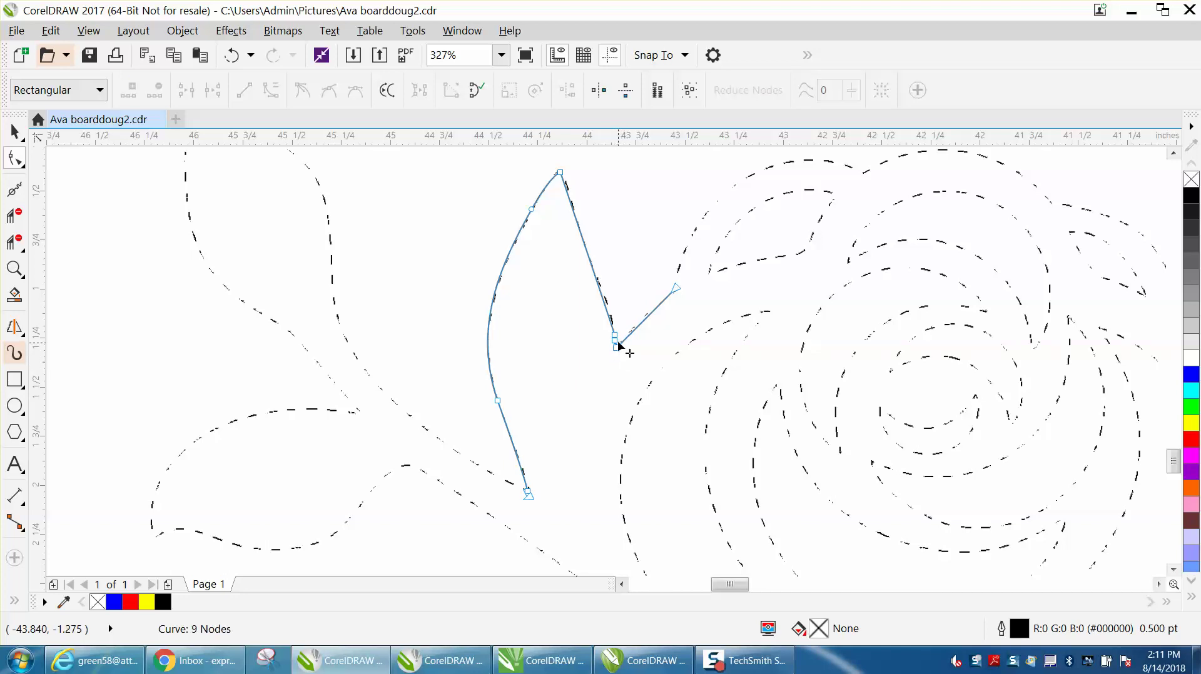
pyautogui.click(616, 342)
pyautogui.press('Delete')
pyautogui.click(616, 342)
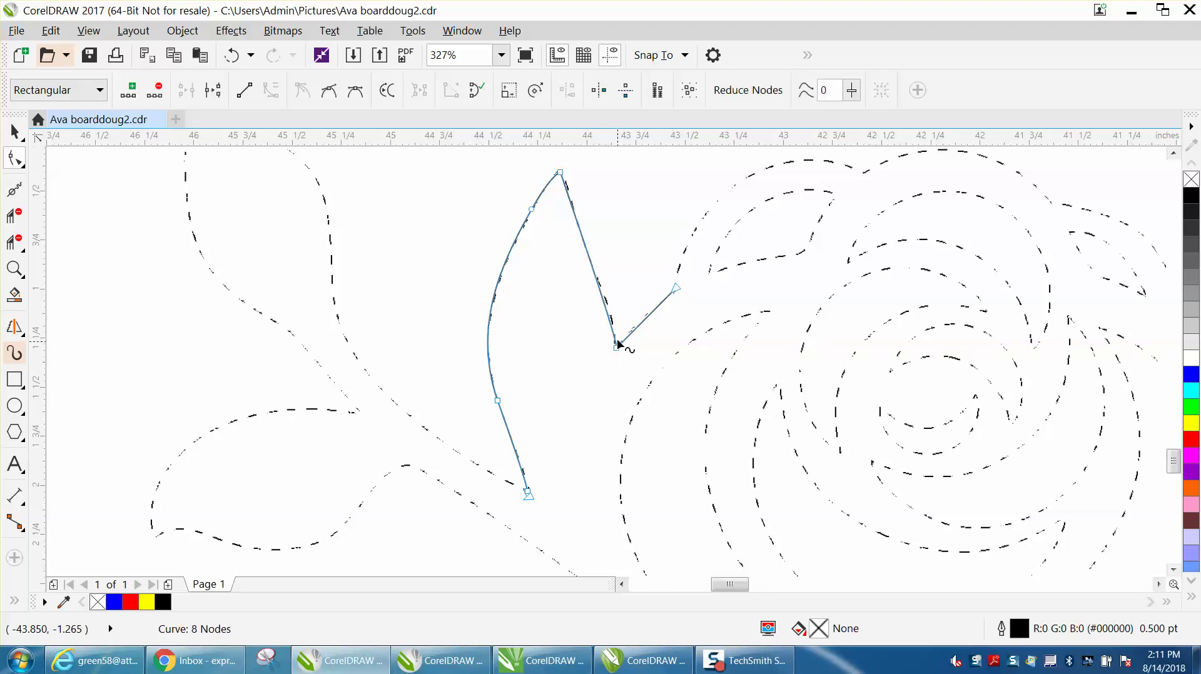
pyautogui.press('Delete')
# Reshape the curve at the base corner and near the top node to follow the dotted leaf.
pyautogui.click(616, 345)
pyautogui.moveTo(634, 332); pyautogui.dragTo(632, 327)
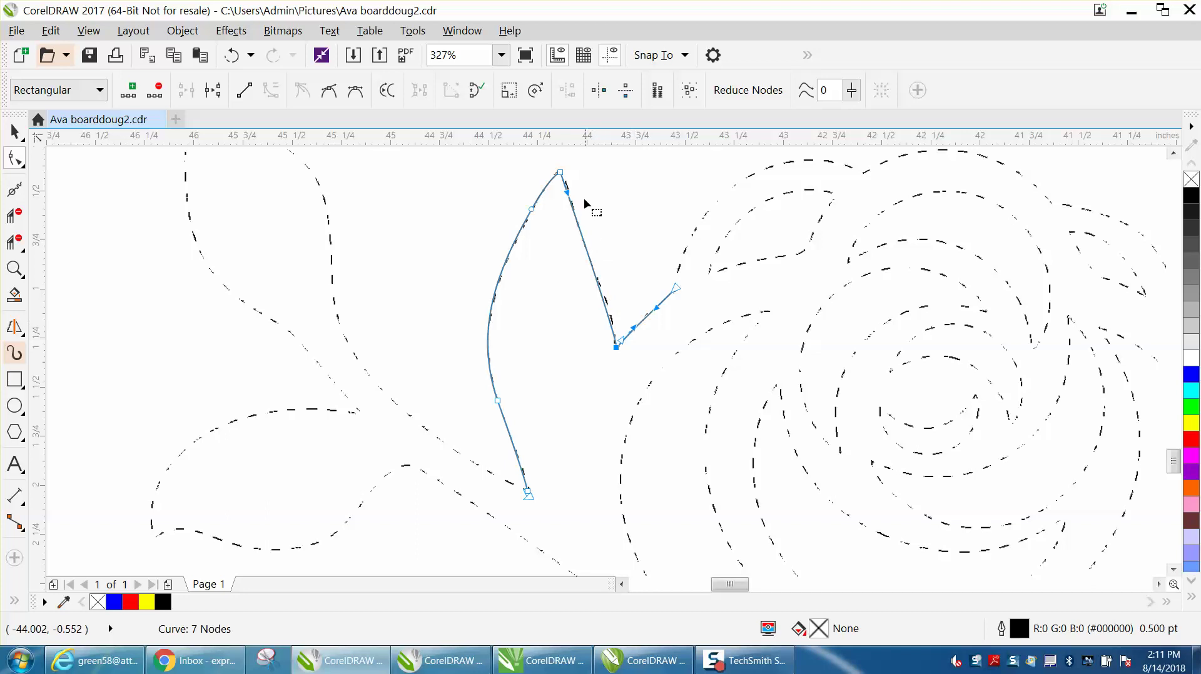
pyautogui.moveTo(568, 194); pyautogui.dragTo(571, 201)
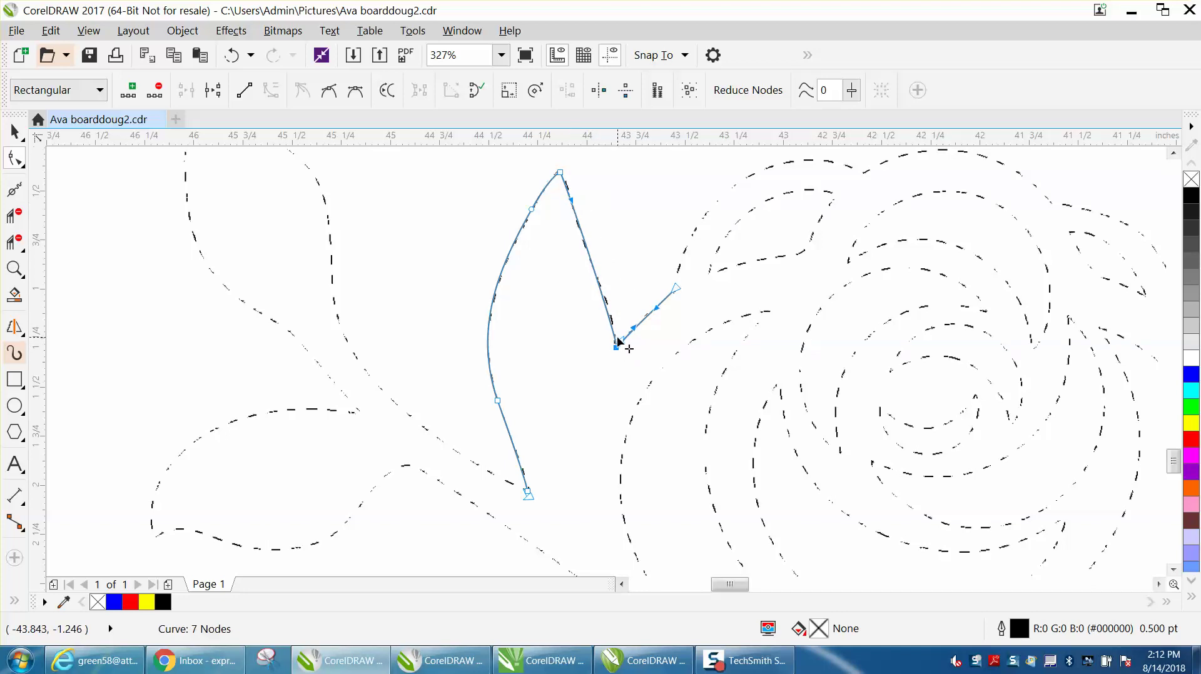
pyautogui.moveTo(619, 341); pyautogui.dragTo(623, 328)
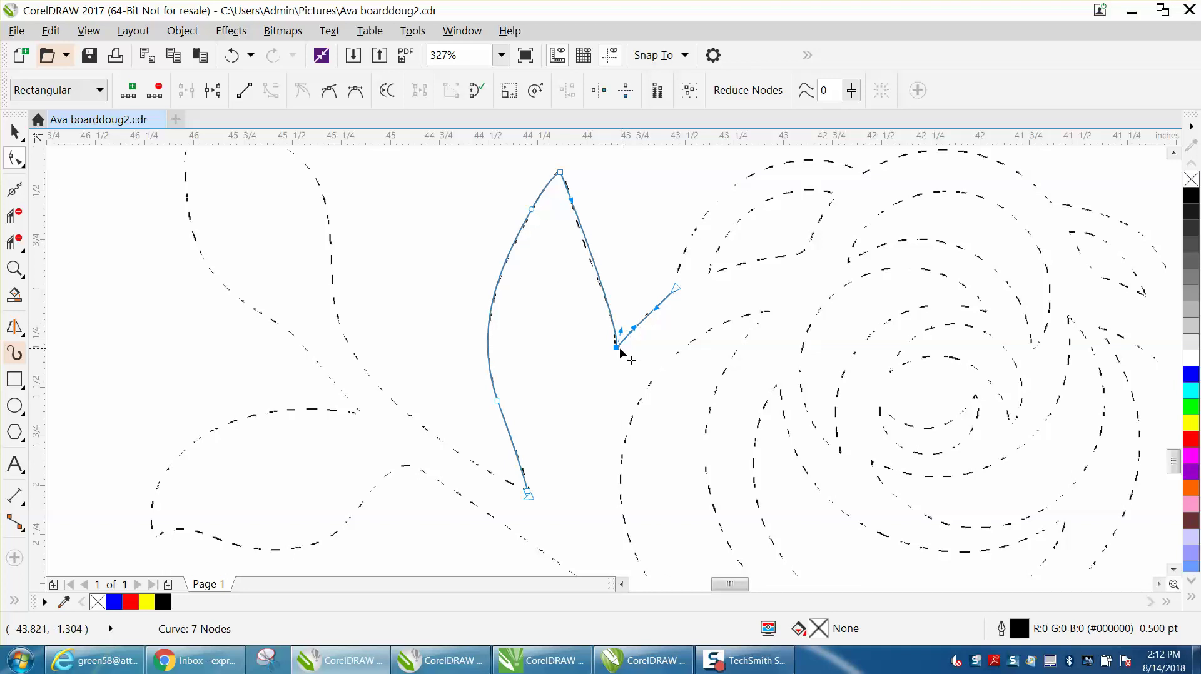
pyautogui.scroll(-4, 616, 353)
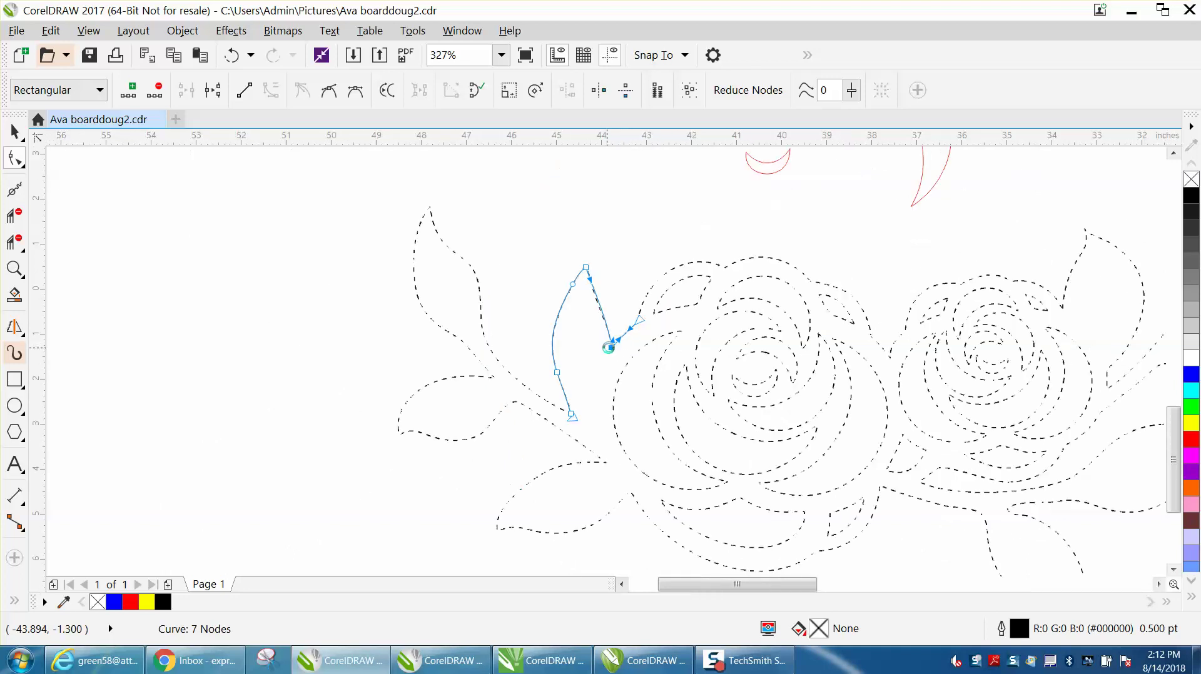
# Nudge the traced leaf curve 12 inches left onto the solid leaf sprig, then deselect it.
pyautogui.click(18, 134)
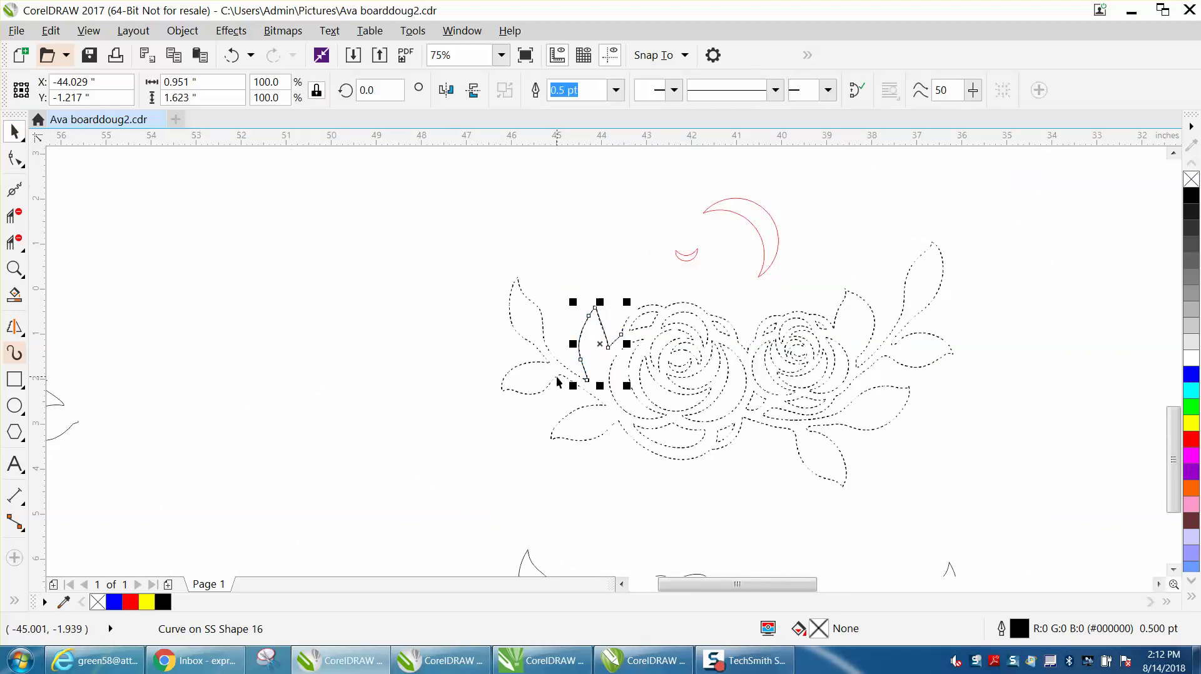
pyautogui.scroll(-2, 558, 382)
pyautogui.press('Left')
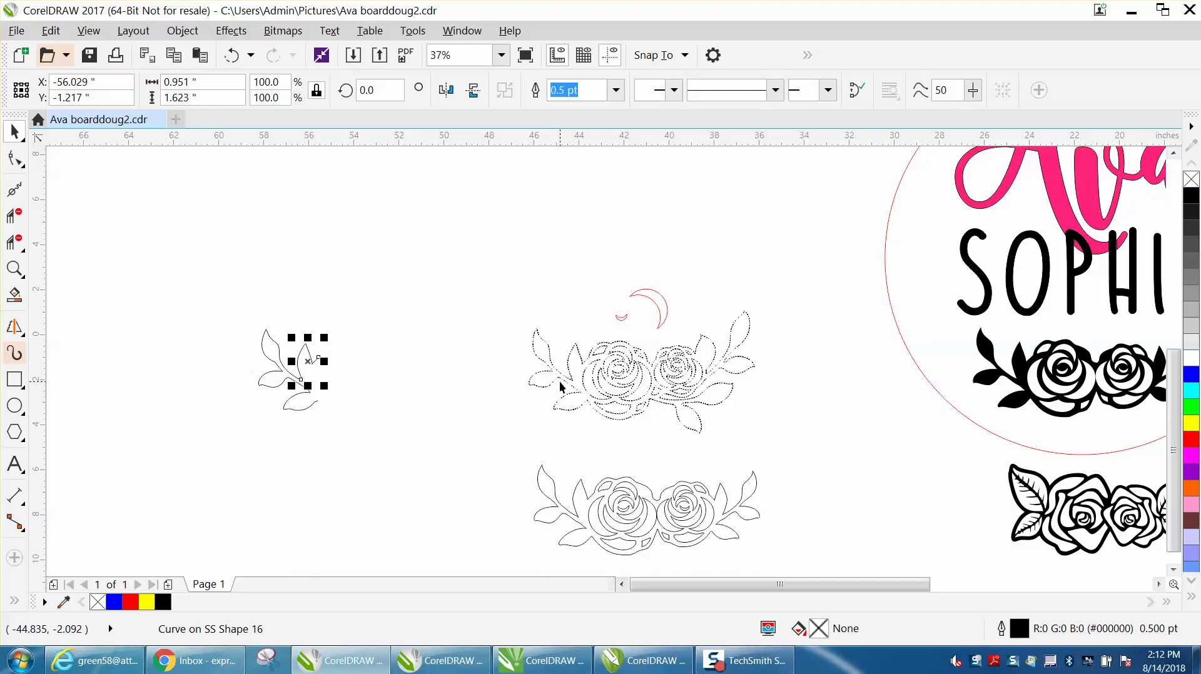
pyautogui.click(443, 380)
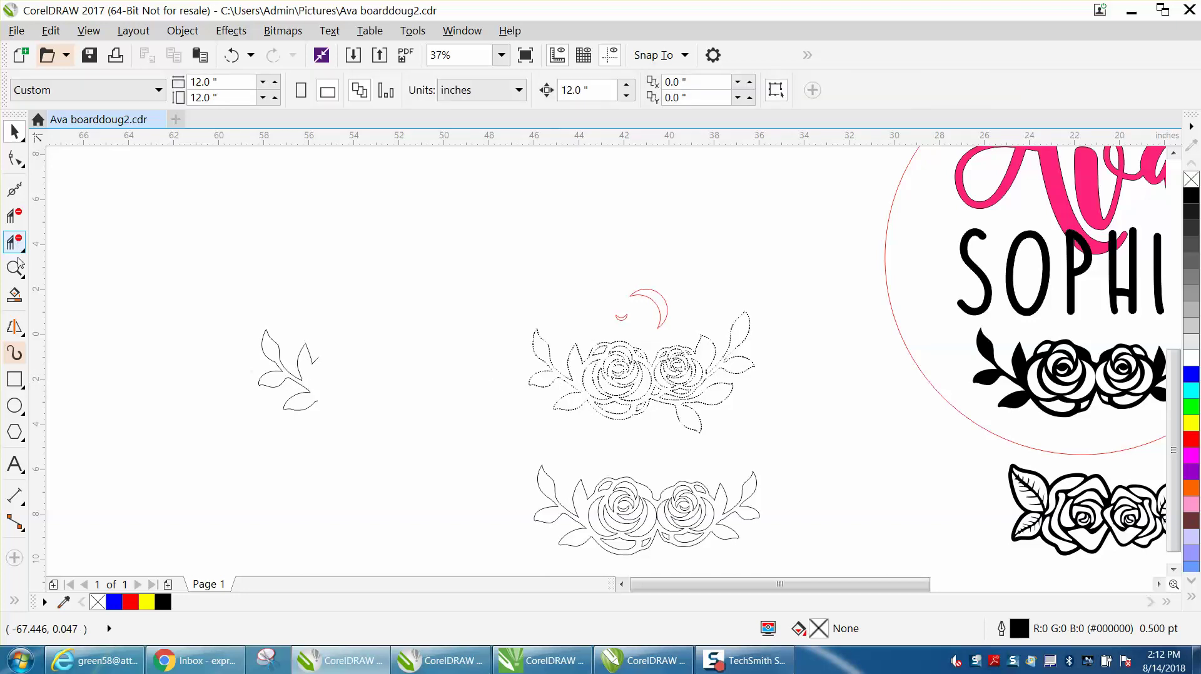
pyautogui.click(14, 269)
# Zoom in on the moved leaf's tip and delete its stray corner node.
pyautogui.moveTo(322, 390); pyautogui.dragTo(322, 391)
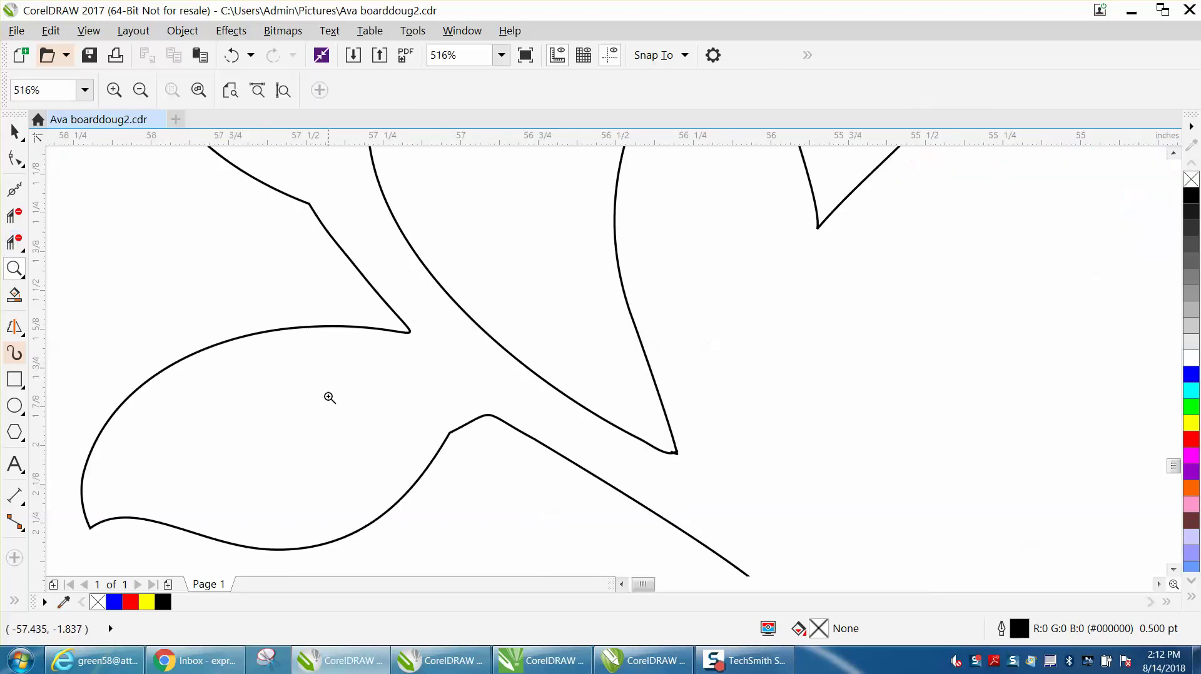
pyautogui.moveTo(675, 455); pyautogui.dragTo(746, 497)
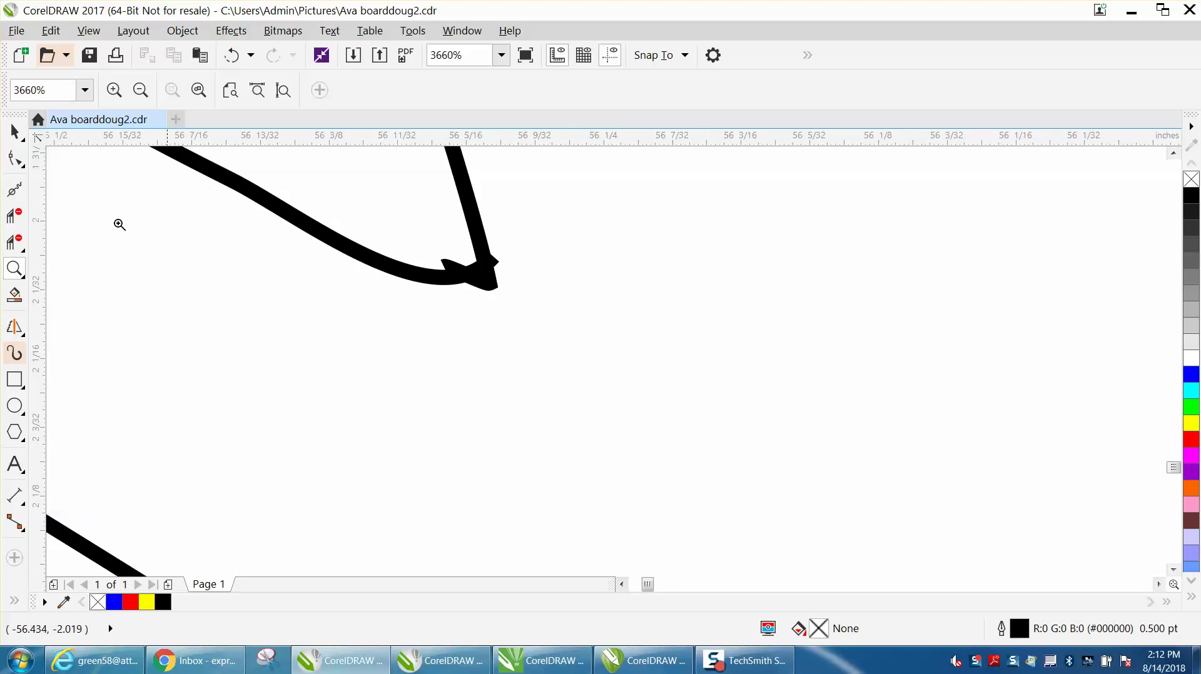
pyautogui.click(15, 159)
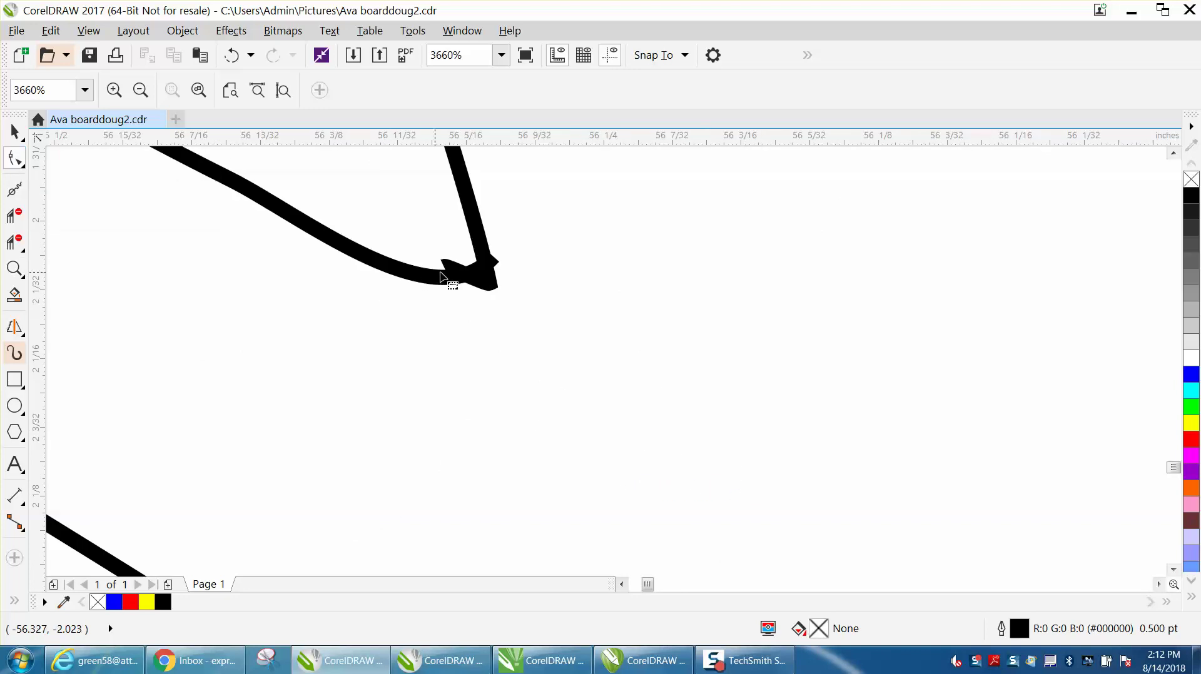
pyautogui.click(463, 279)
pyautogui.click(447, 267)
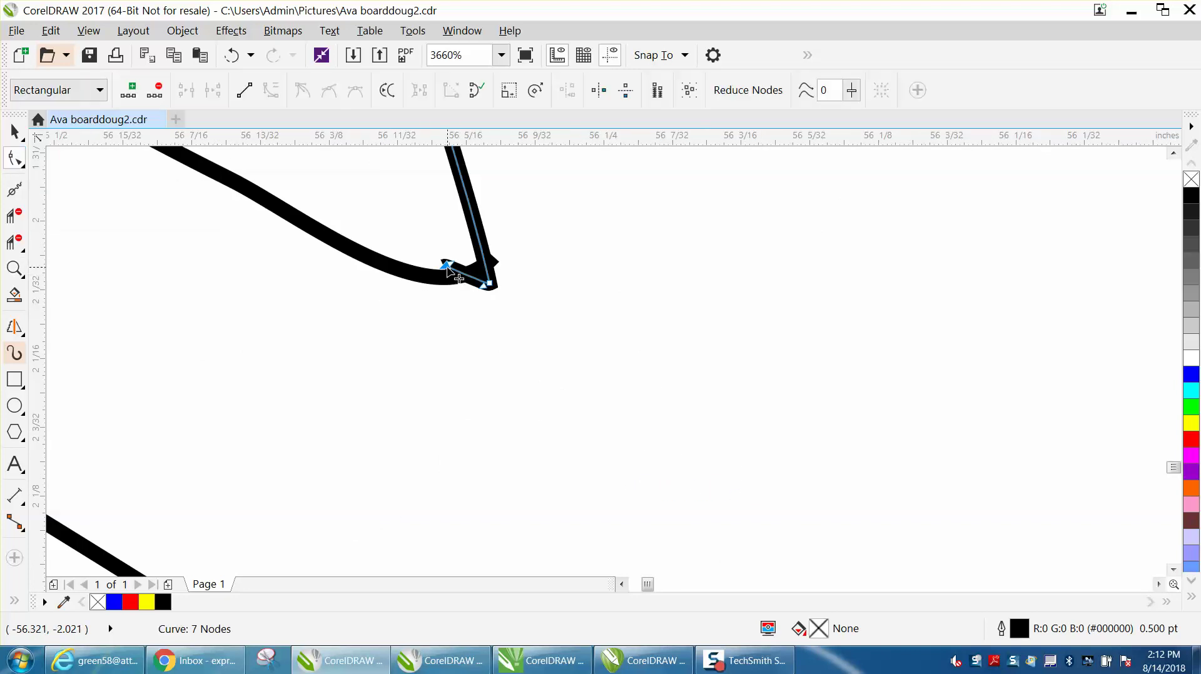
pyautogui.press('Delete')
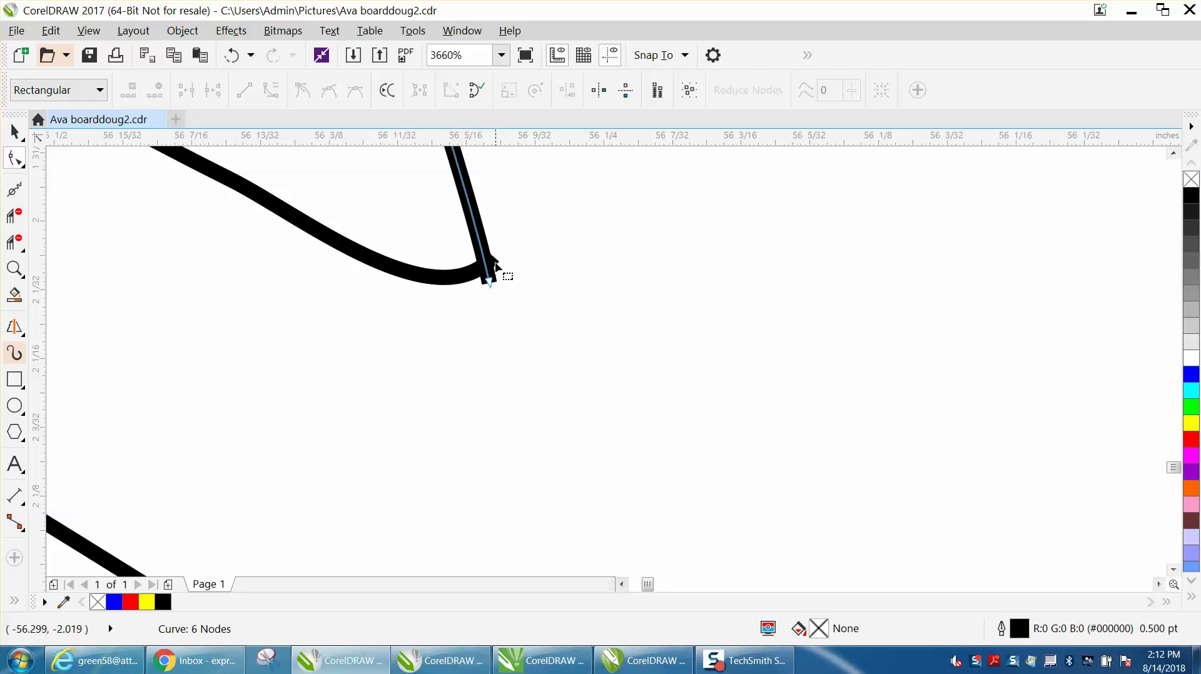
# Drag the end node to tidy the leaf tip, then zoom out to 125%.
pyautogui.click(492, 274)
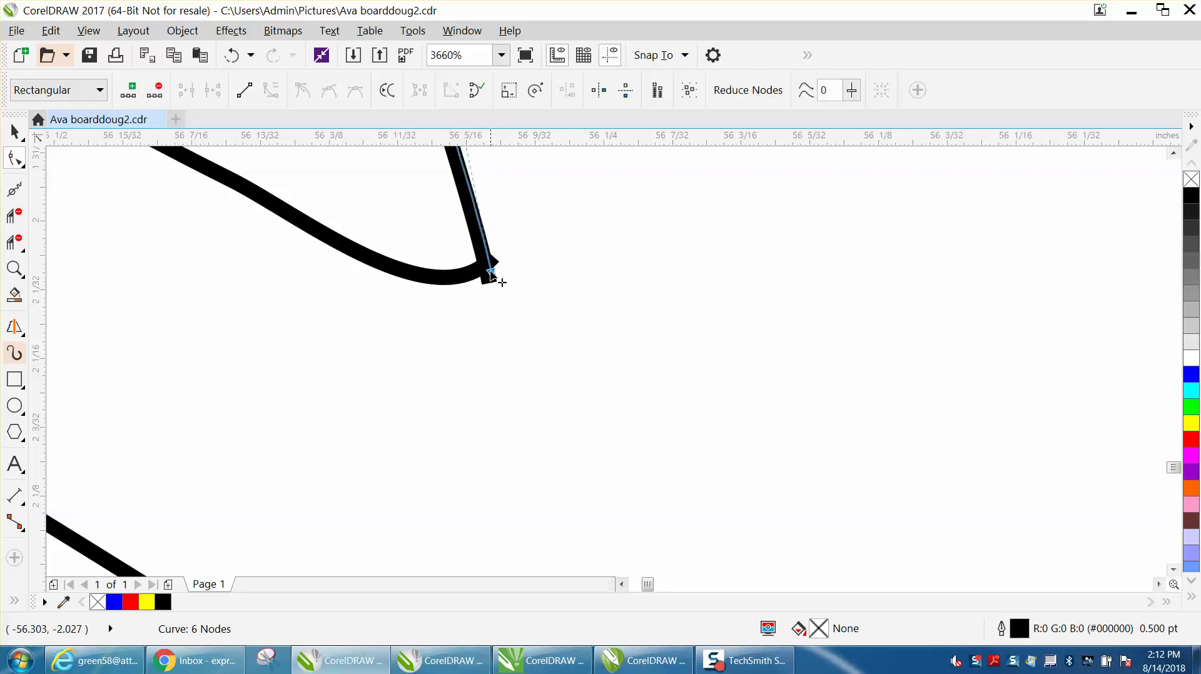
pyautogui.moveTo(493, 275); pyautogui.dragTo(494, 264)
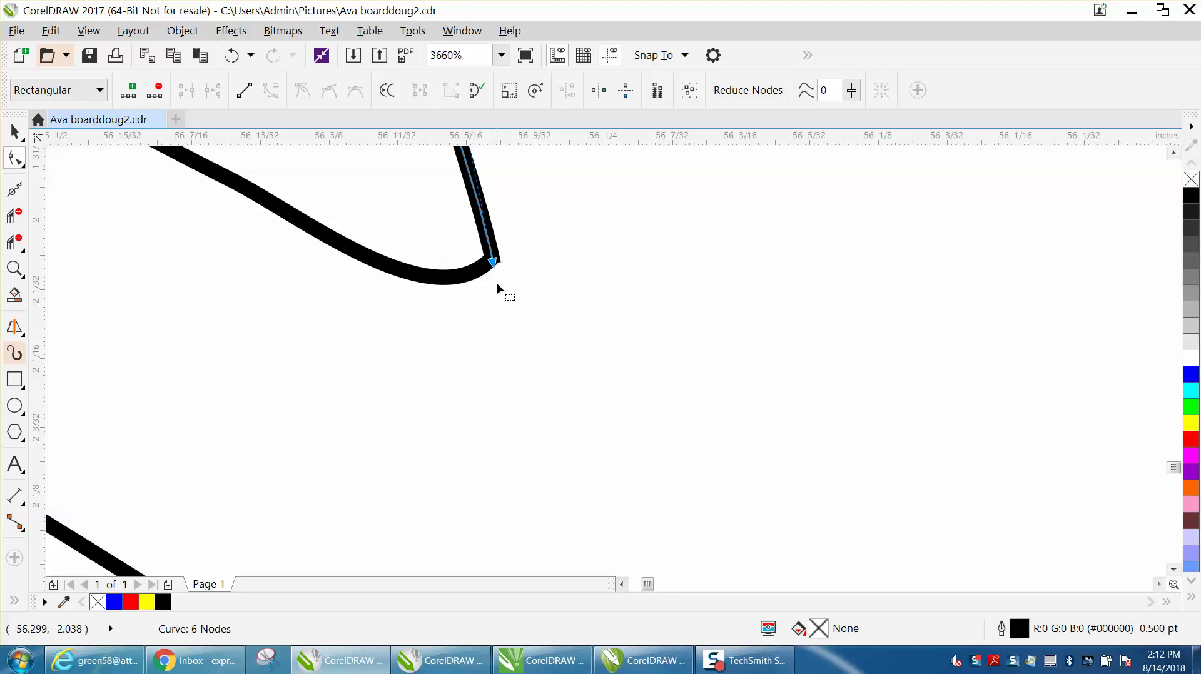
pyautogui.click(491, 264)
pyautogui.scroll(-5, 475, 352)
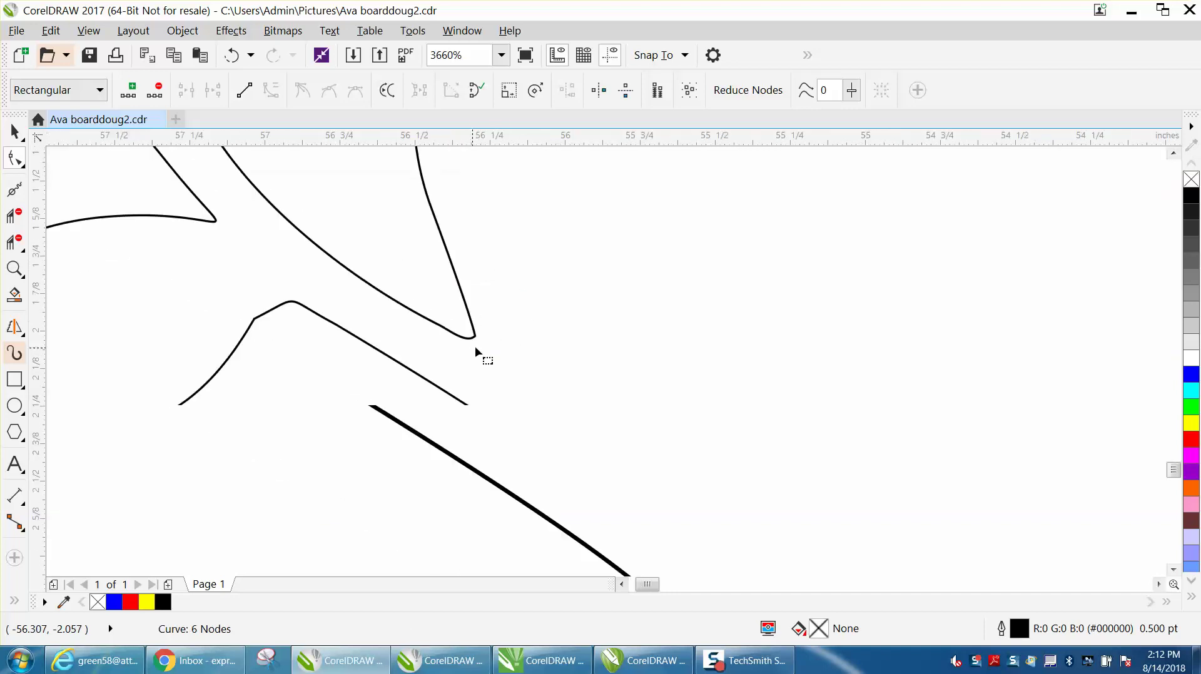
pyautogui.scroll(-8, 494, 353)
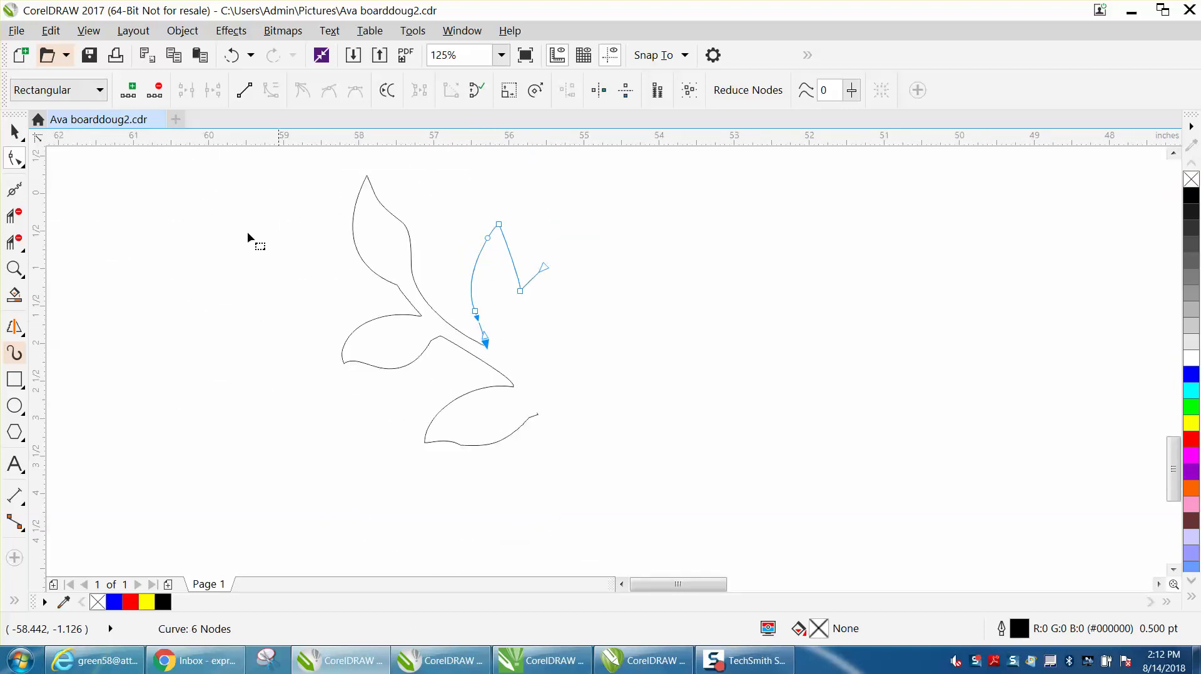
pyautogui.press('space')
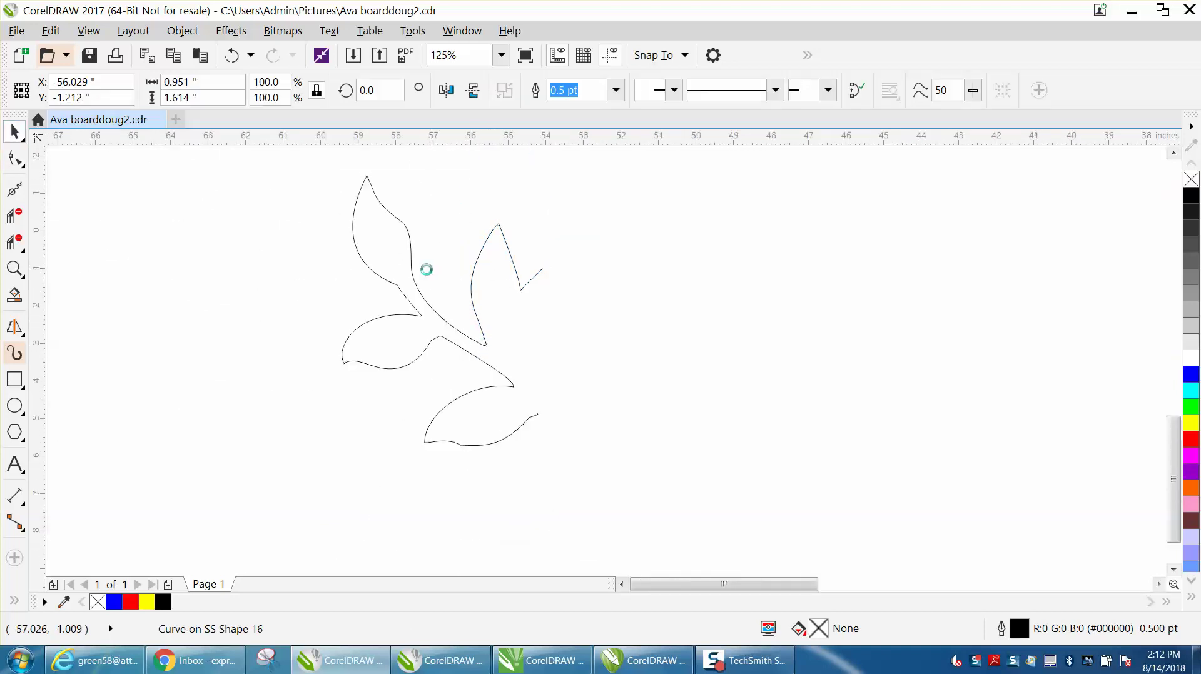
pyautogui.scroll(-3, 432, 273)
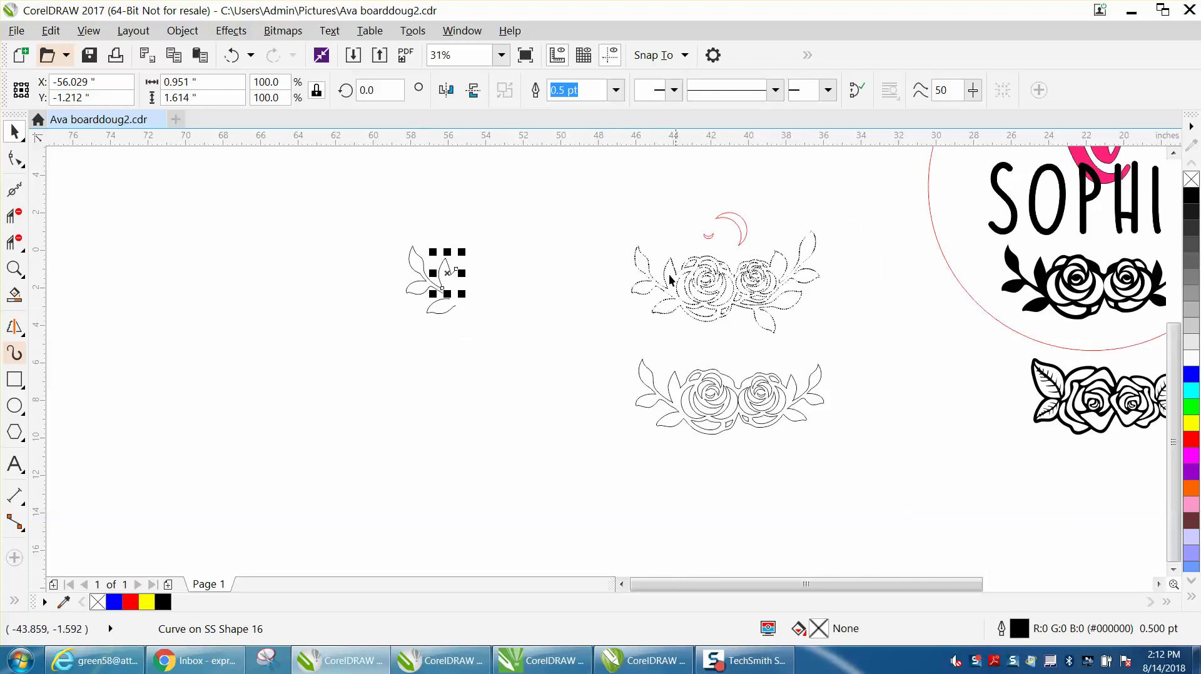
pyautogui.click(14, 269)
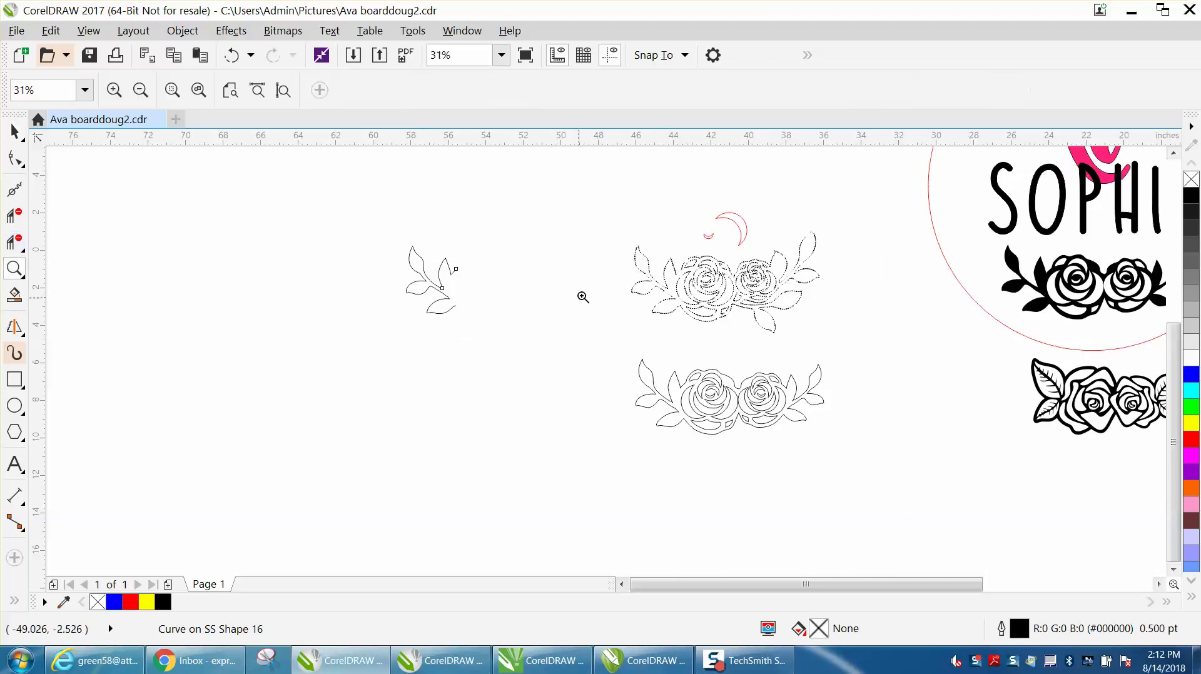
pyautogui.moveTo(621, 249); pyautogui.dragTo(845, 342)
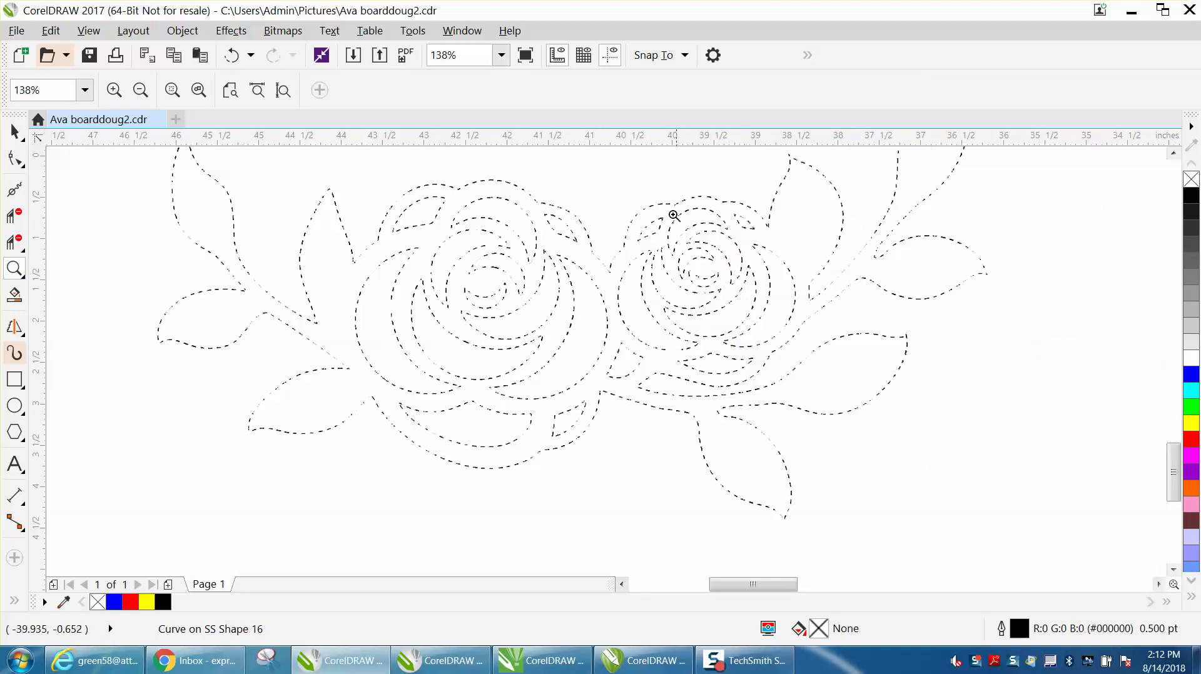
pyautogui.scroll(-4, 668, 268)
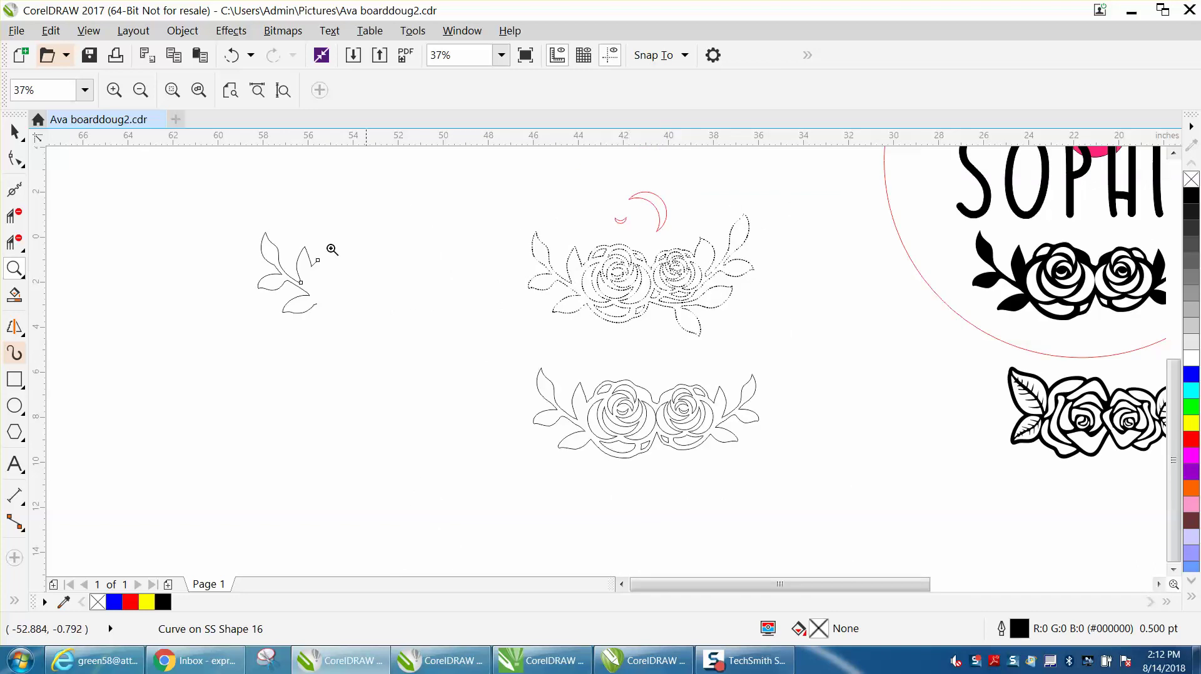
pyautogui.click(15, 131)
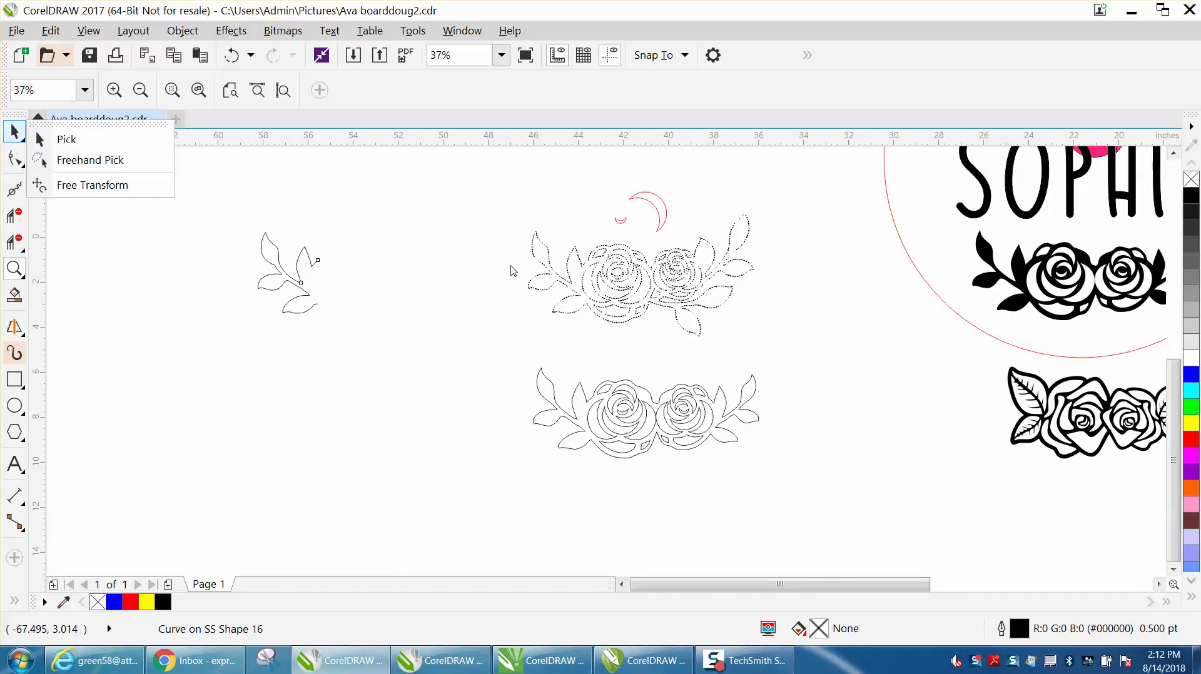
pyautogui.click(18, 332)
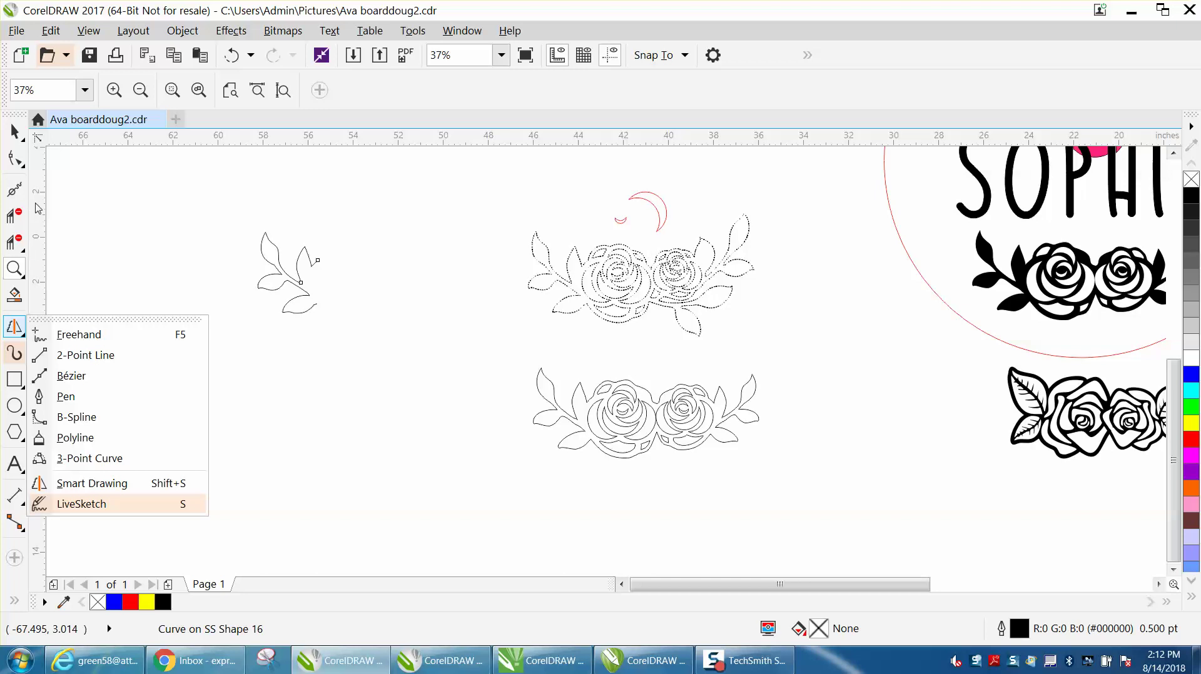
pyautogui.click(14, 241)
pyautogui.click(14, 269)
pyautogui.click(69, 273)
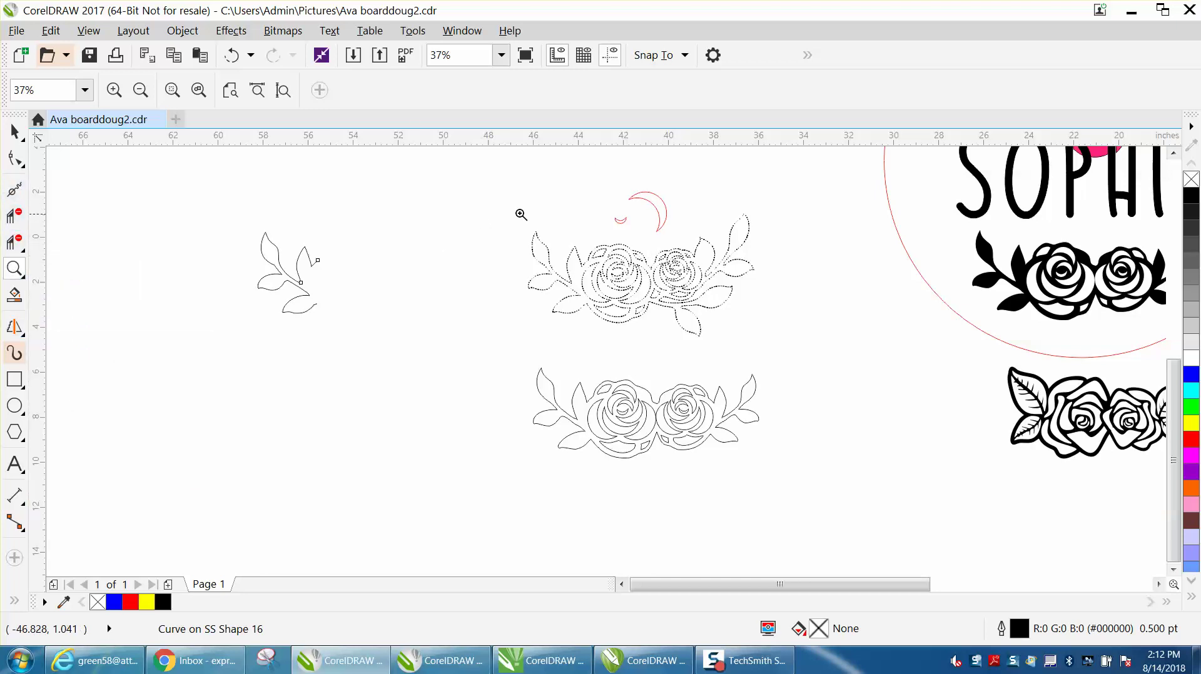
# Drag the red crescent down onto the dotted rose and zoom in on it.
pyautogui.moveTo(550, 185); pyautogui.dragTo(812, 365)
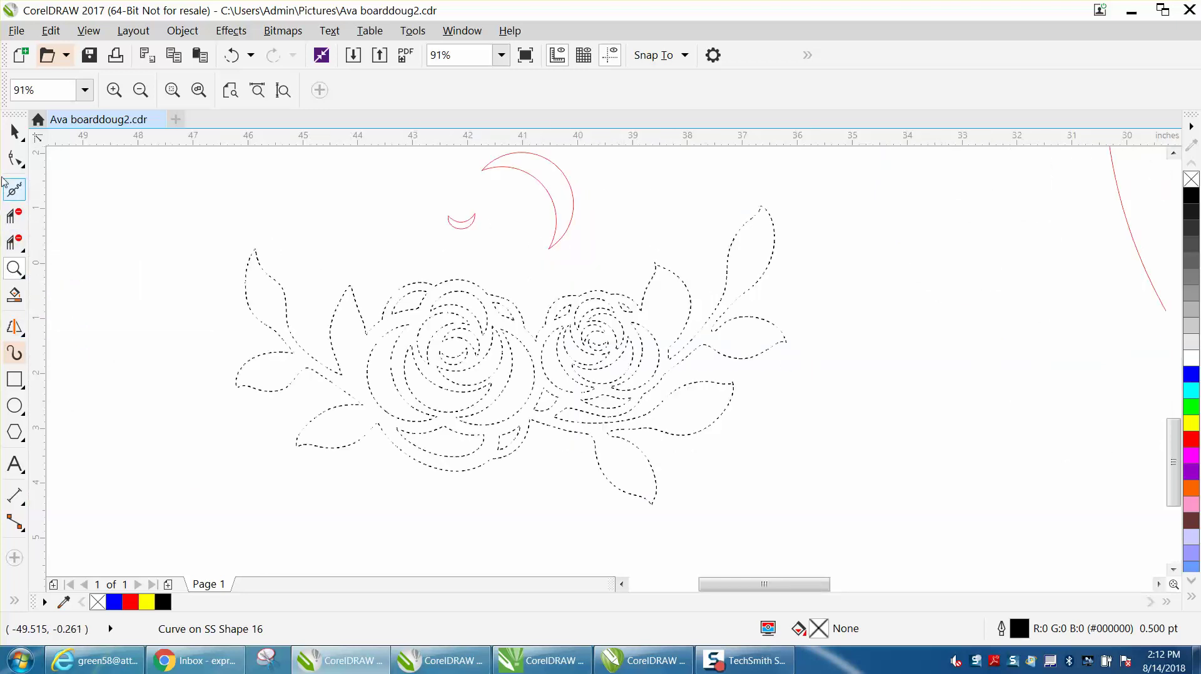
pyautogui.click(13, 130)
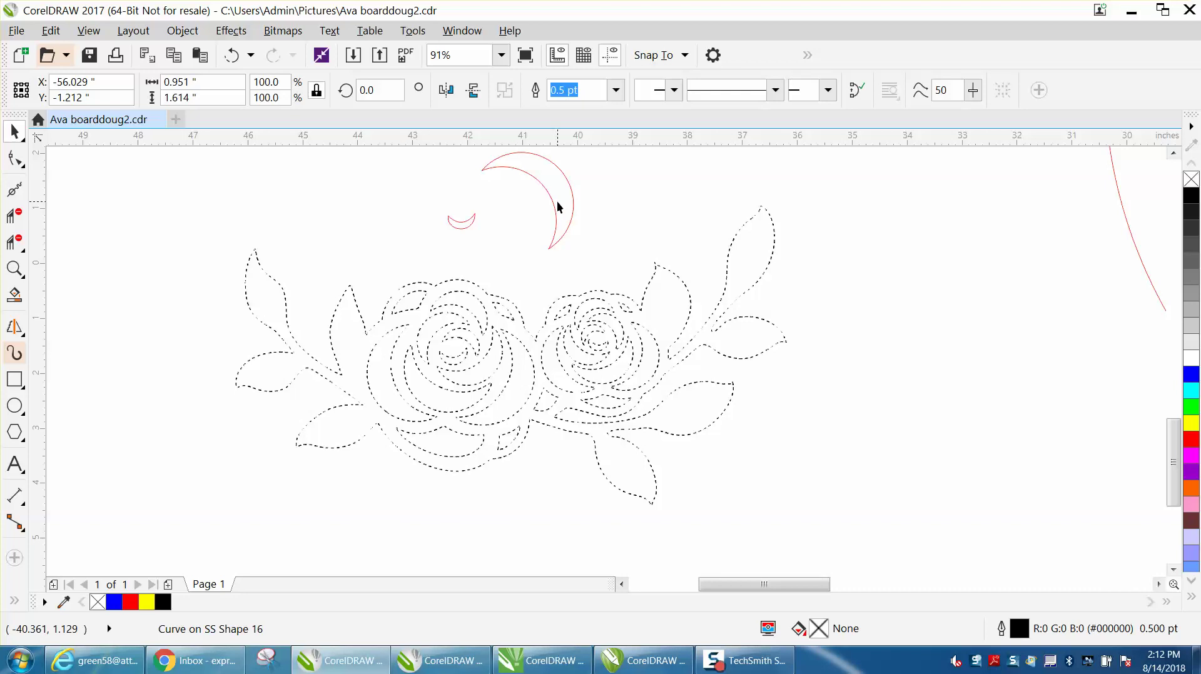
pyautogui.moveTo(559, 207); pyautogui.dragTo(585, 360)
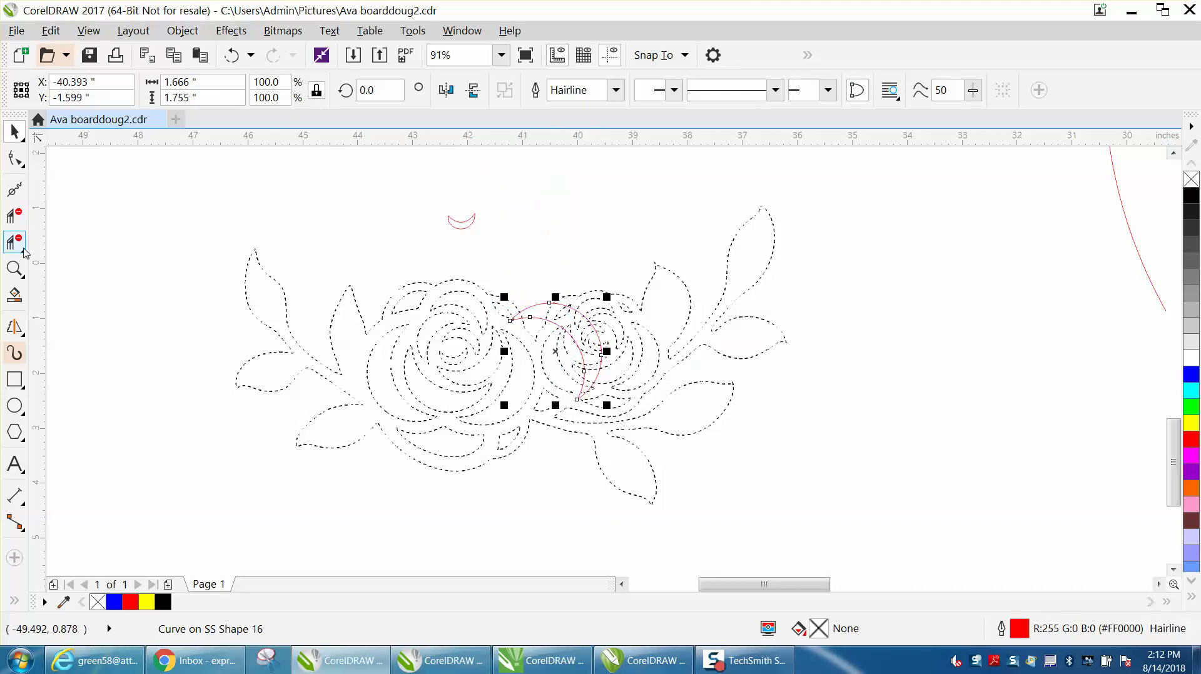
pyautogui.click(14, 269)
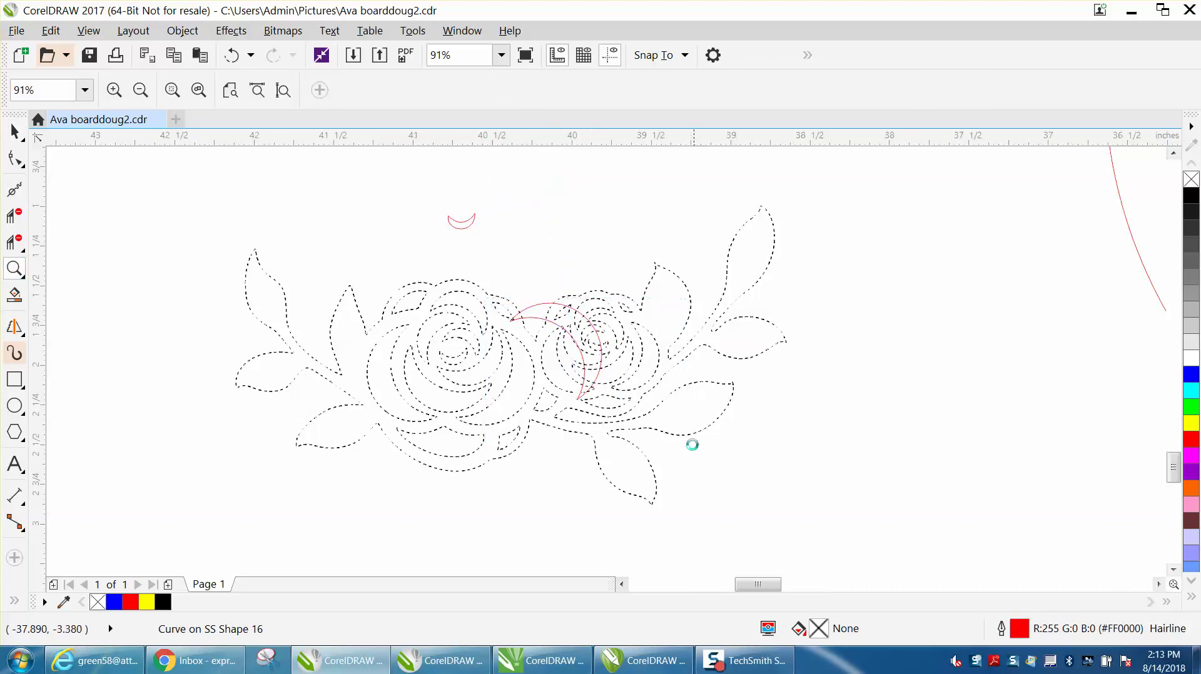
pyautogui.moveTo(692, 442); pyautogui.dragTo(488, 300)
# Snap the crescent's end to a petal node and rotate it about that end to about 288°.
pyautogui.click(14, 132)
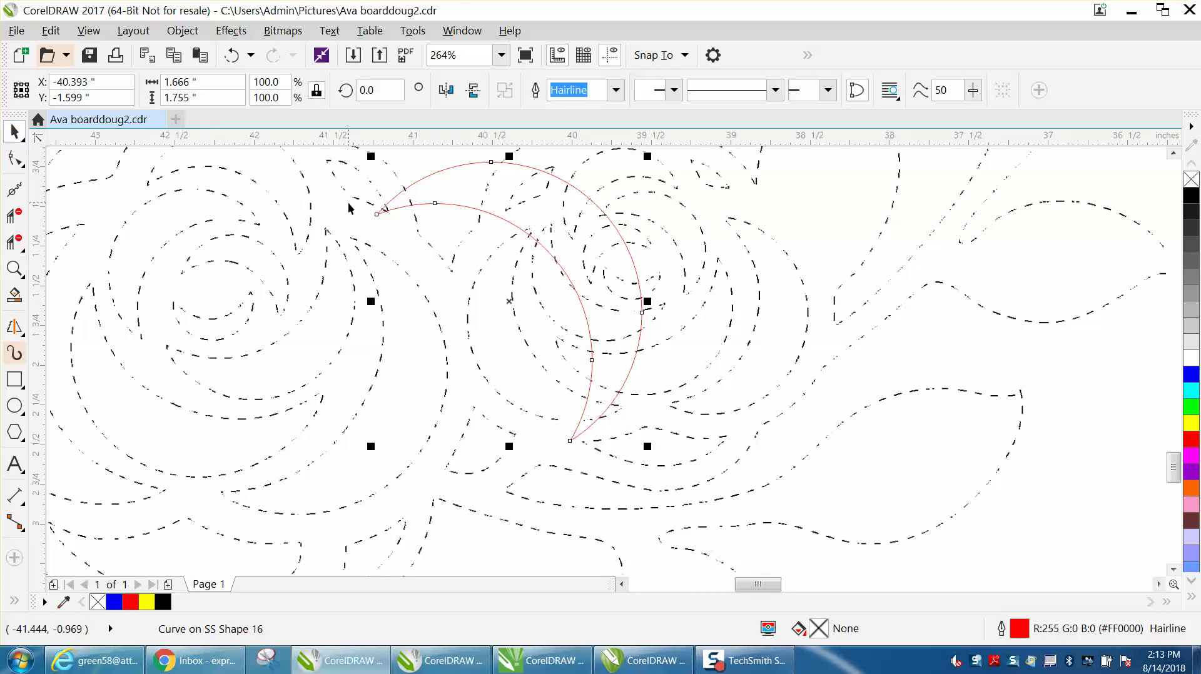
pyautogui.moveTo(377, 214); pyautogui.dragTo(354, 241)
pyautogui.click(354, 239)
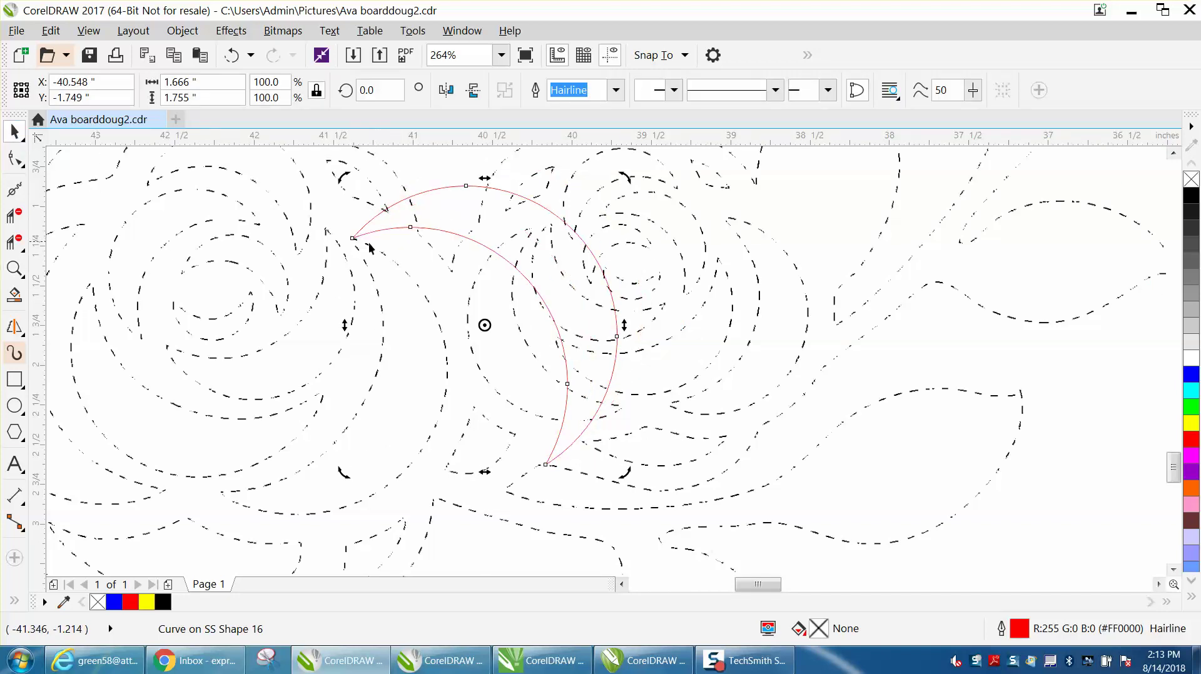
pyautogui.moveTo(486, 325); pyautogui.dragTo(353, 239)
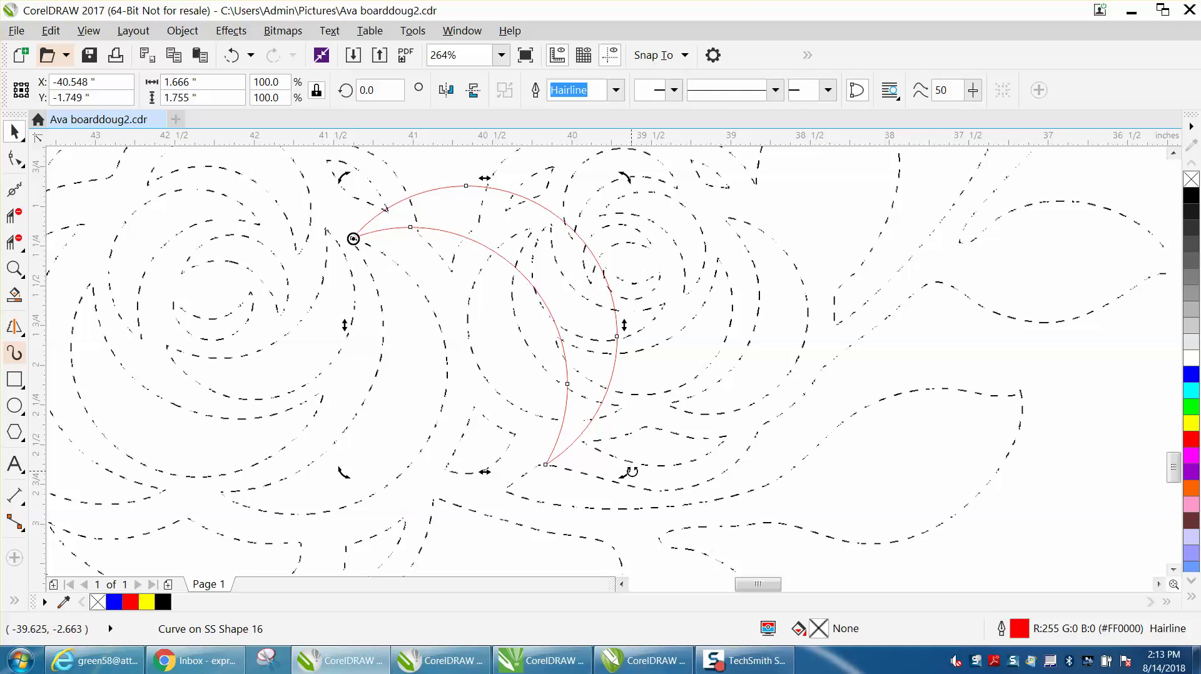
pyautogui.moveTo(630, 472); pyautogui.dragTo(257, 468)
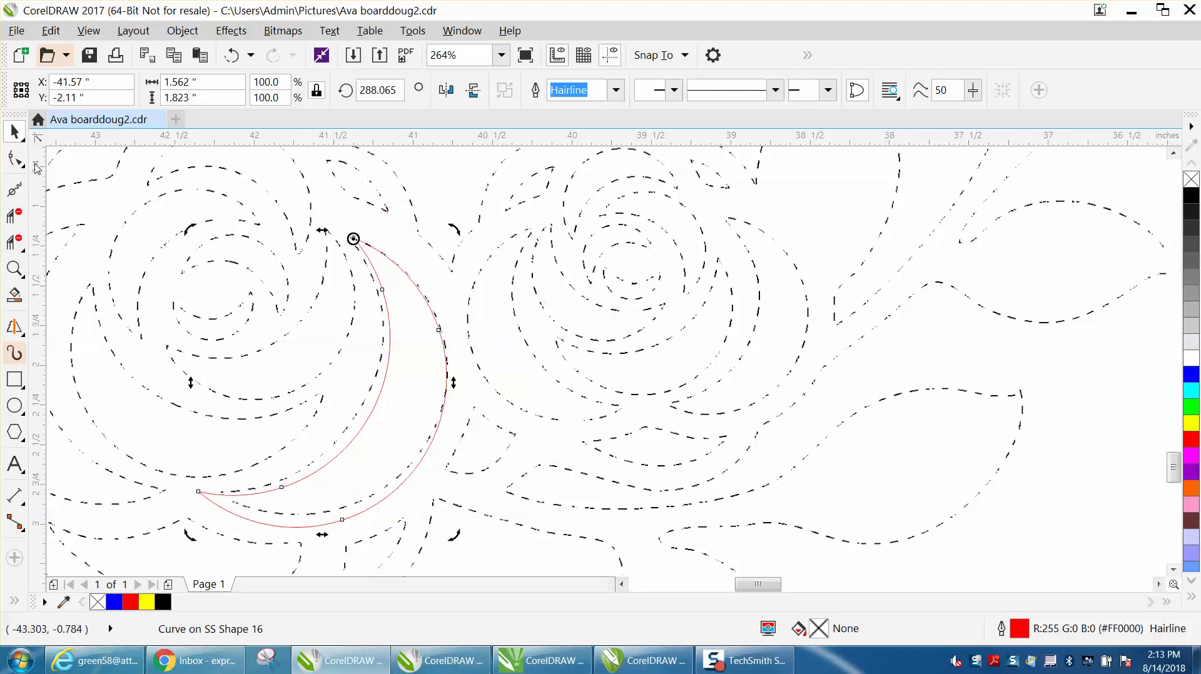
# Delete two extra crescent nodes, leaving four, and nudge the left node right.
pyautogui.click(15, 159)
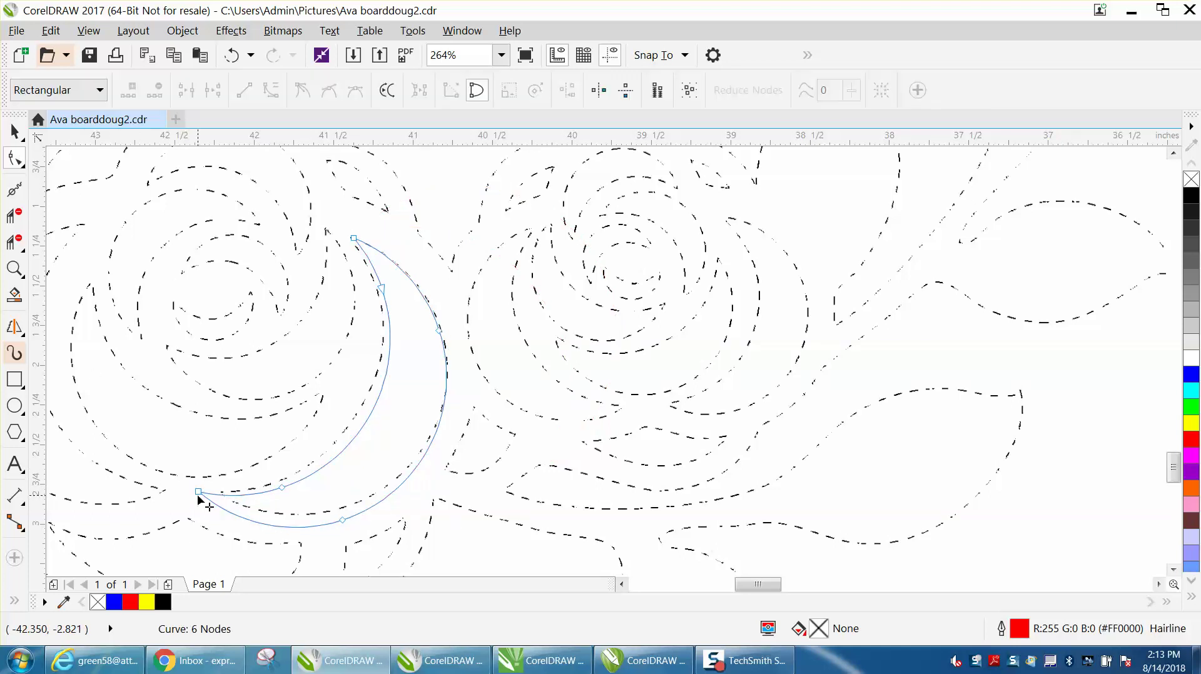
pyautogui.click(281, 487)
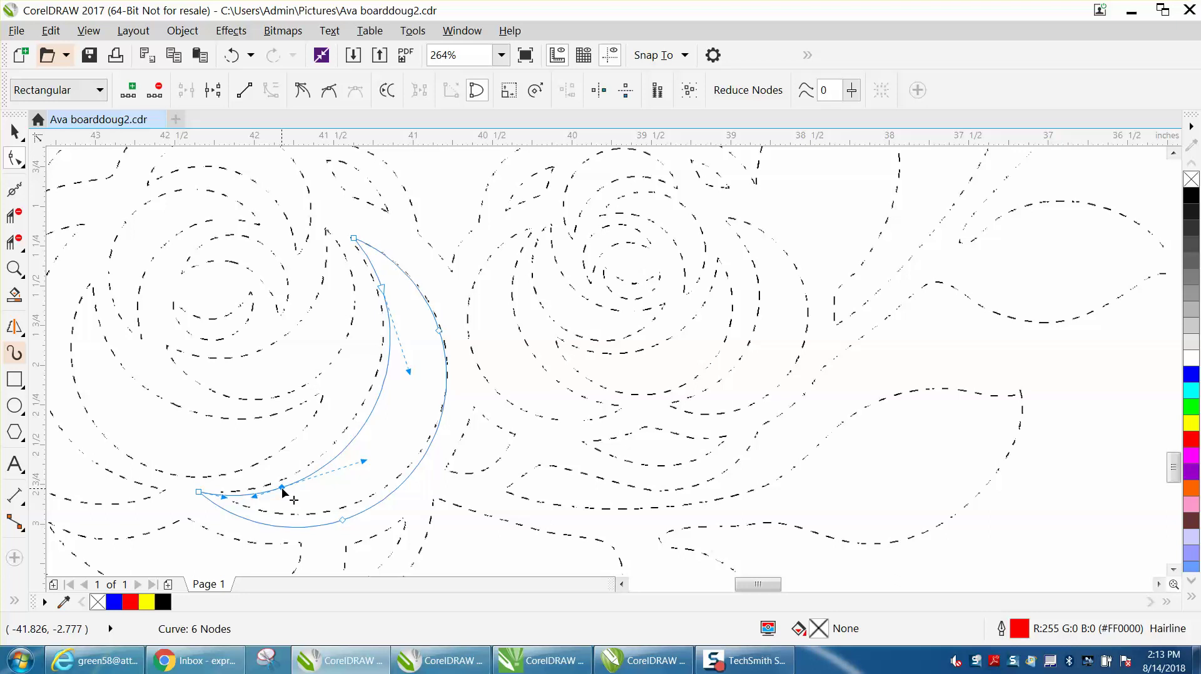
pyautogui.press('Delete')
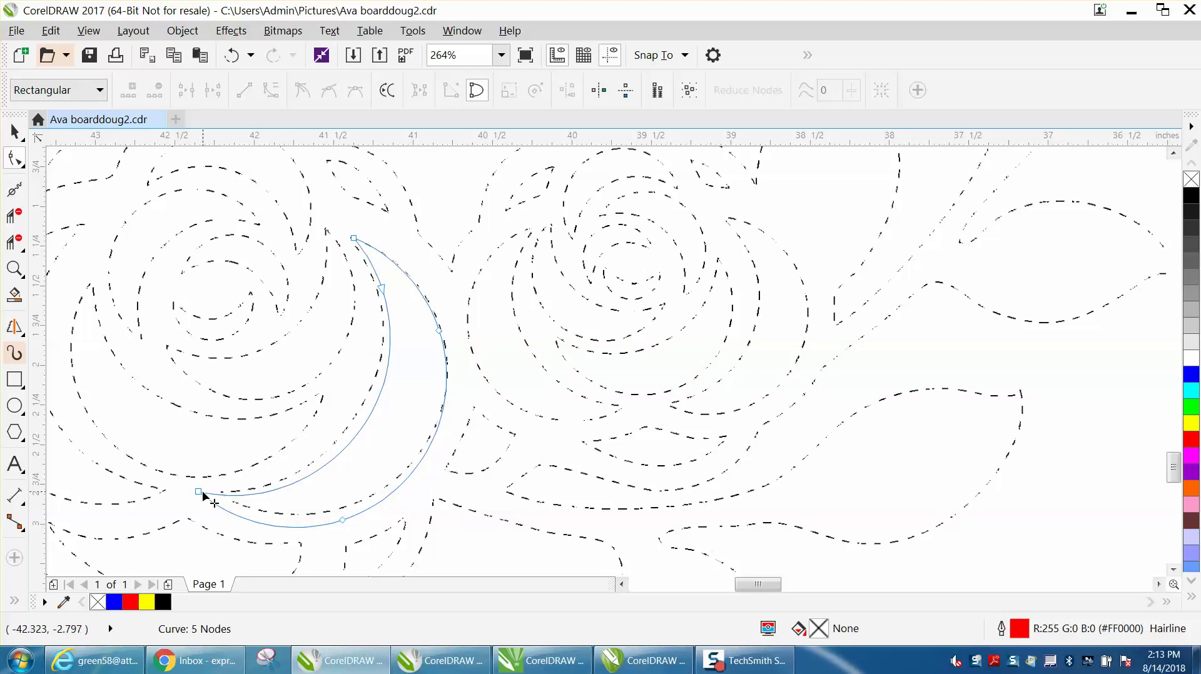
pyautogui.moveTo(198, 492); pyautogui.dragTo(222, 492)
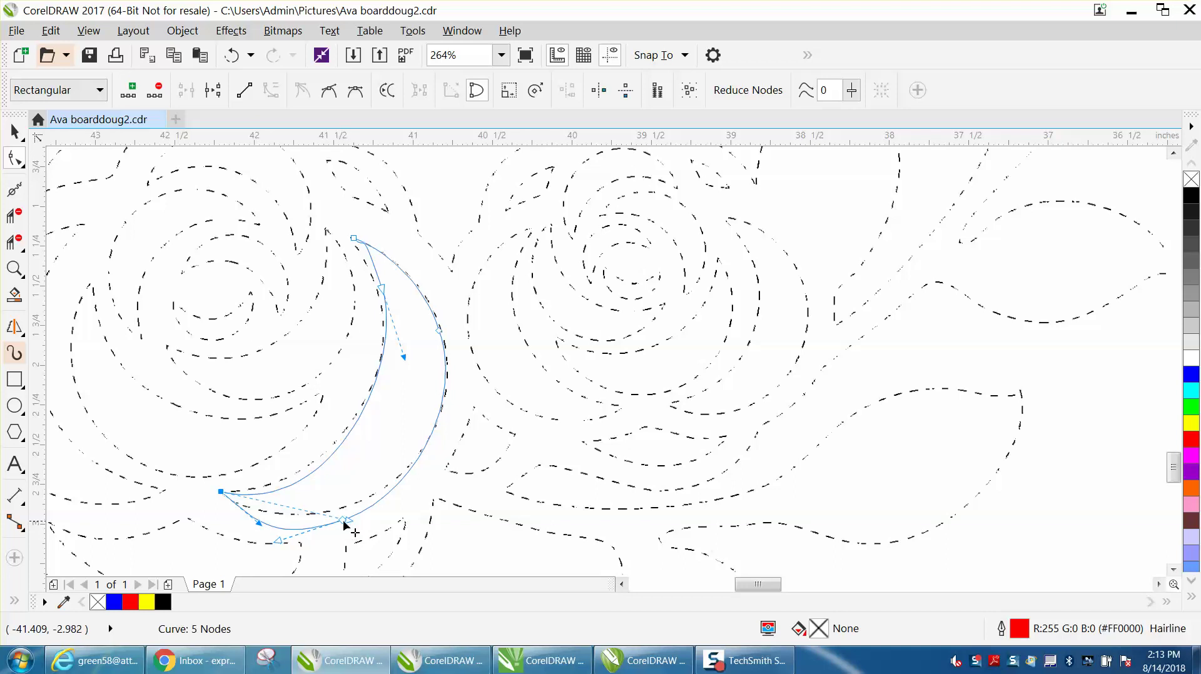
pyautogui.moveTo(351, 522); pyautogui.dragTo(266, 511)
pyautogui.press('Delete')
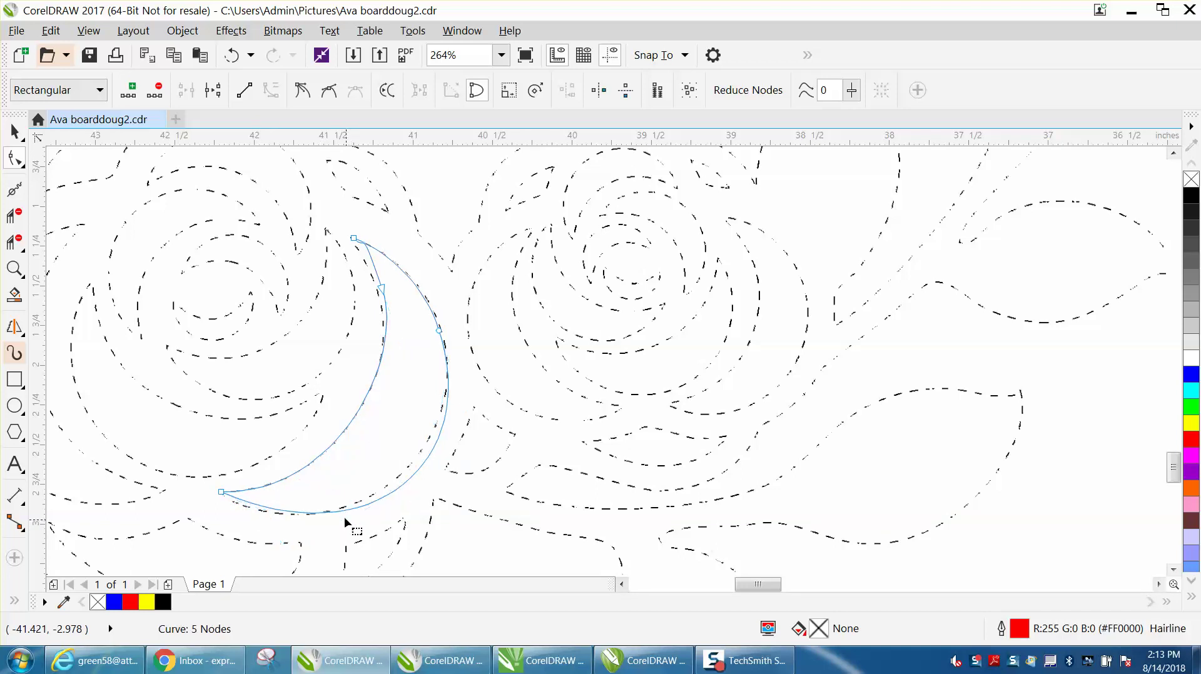
# Drag the crescent's curves so its lower and outer edges follow the dashed petal.
pyautogui.click(222, 494)
pyautogui.moveTo(374, 558); pyautogui.dragTo(342, 563)
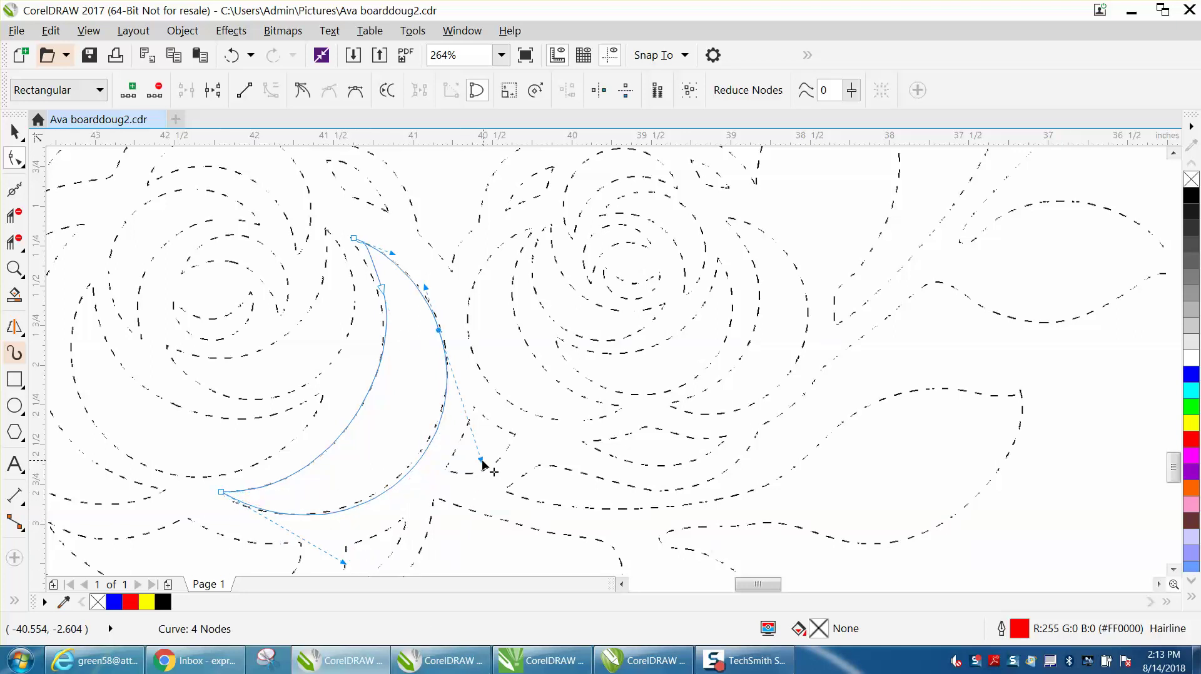
pyautogui.moveTo(481, 462); pyautogui.dragTo(475, 457)
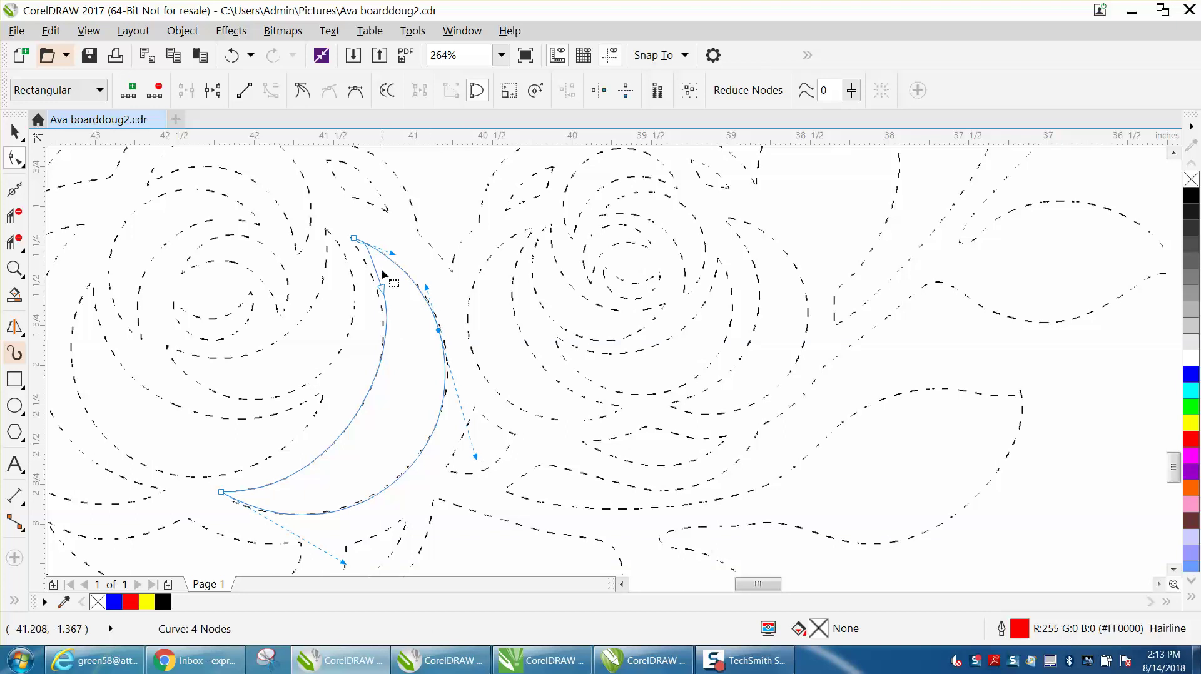
pyautogui.moveTo(393, 253); pyautogui.dragTo(368, 262)
pyautogui.press('z')
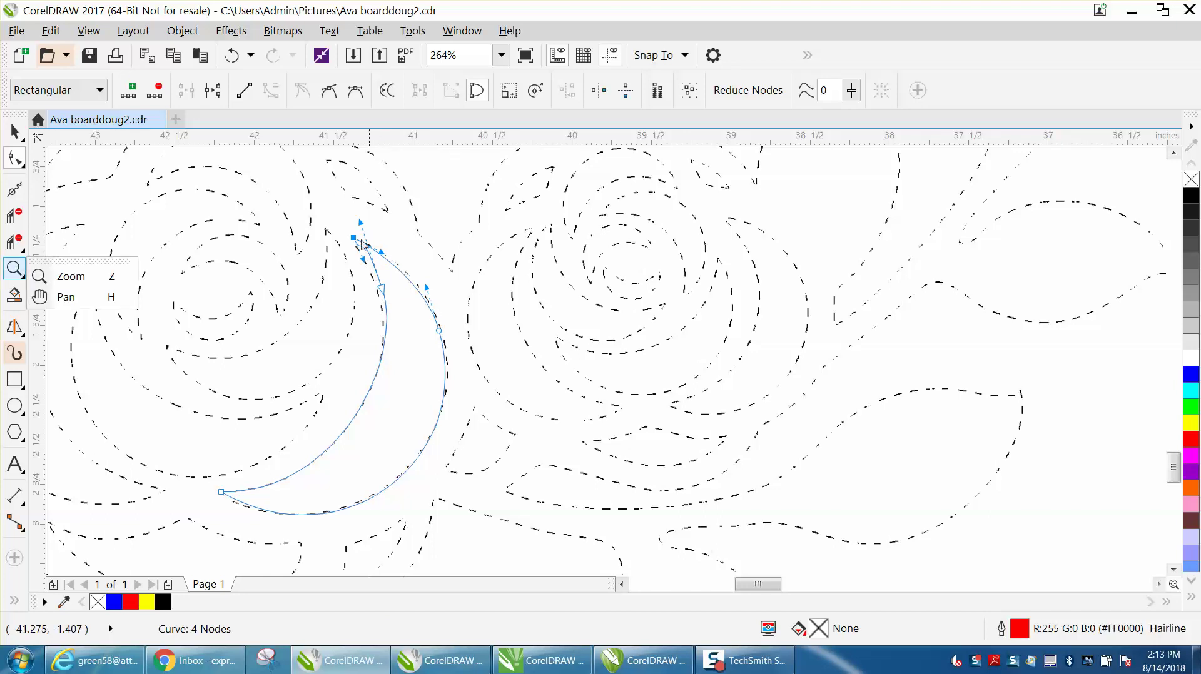
# Zoom in on the crescent's top tip and reshape the curve and handle leaving it.
pyautogui.click(67, 276)
pyautogui.moveTo(311, 215); pyautogui.dragTo(449, 336)
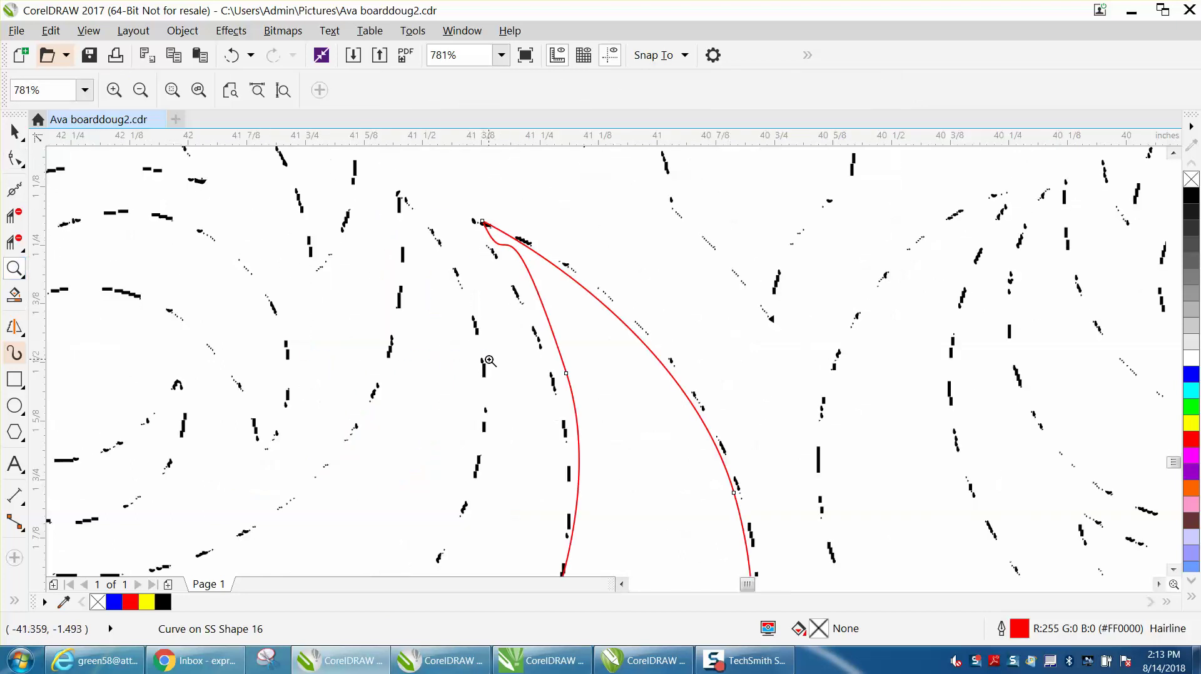
pyautogui.click(15, 159)
pyautogui.click(489, 227)
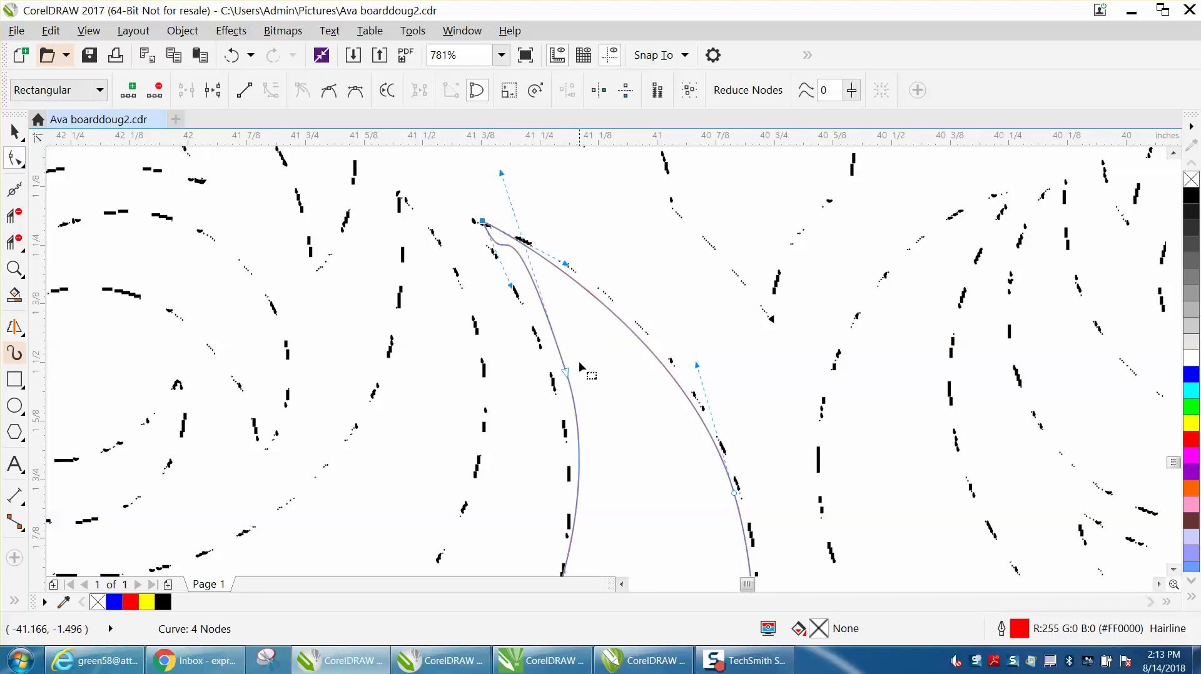
pyautogui.rightClick(483, 223)
pyautogui.moveTo(483, 223); pyautogui.dragTo(534, 326)
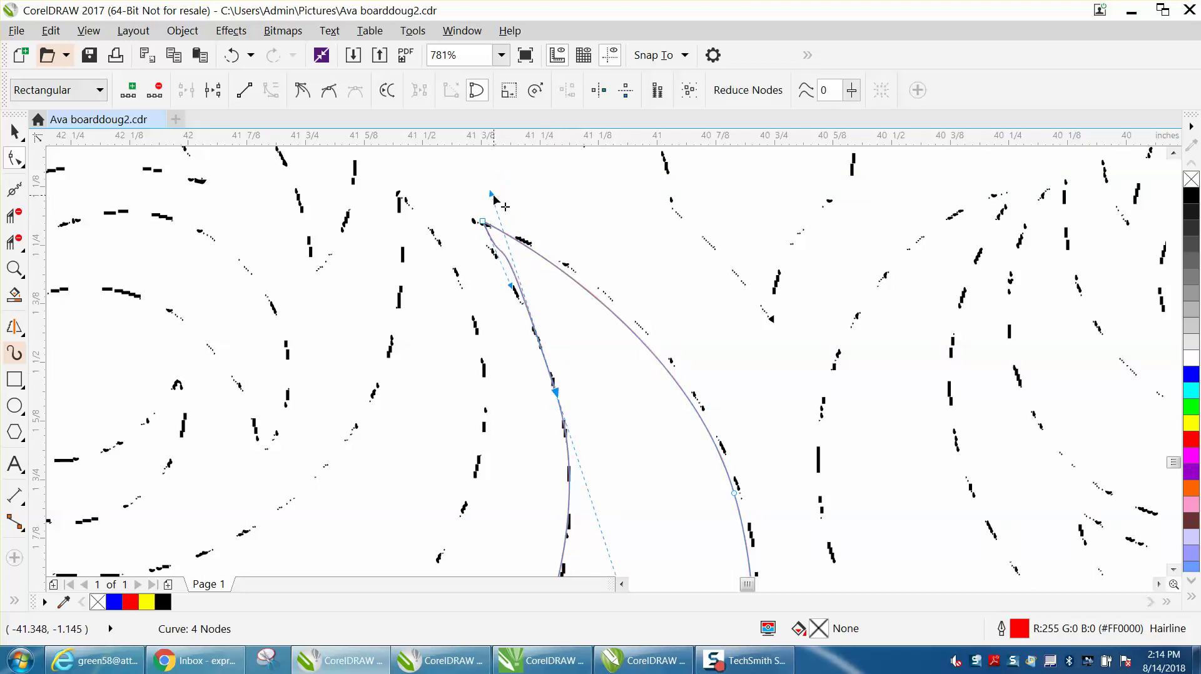
pyautogui.moveTo(493, 196); pyautogui.dragTo(479, 227)
# Bend the crescent's inner and outer curves onto the dotted petal arc.
pyautogui.click(484, 224)
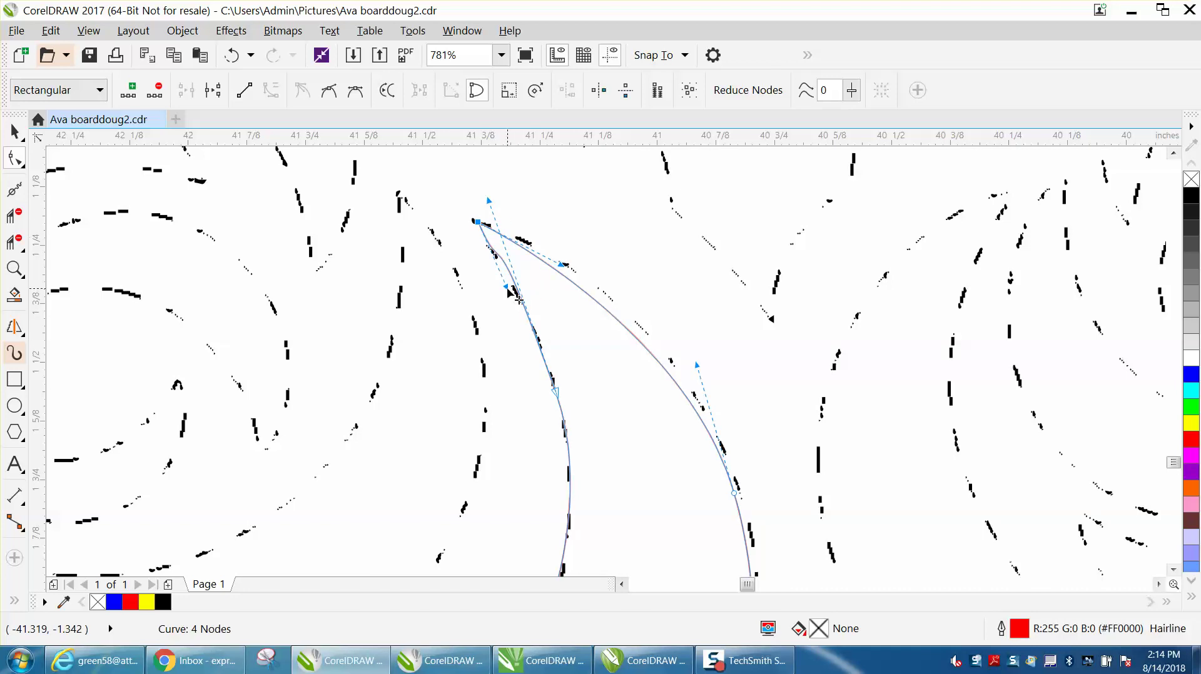
pyautogui.moveTo(507, 289); pyautogui.dragTo(499, 290)
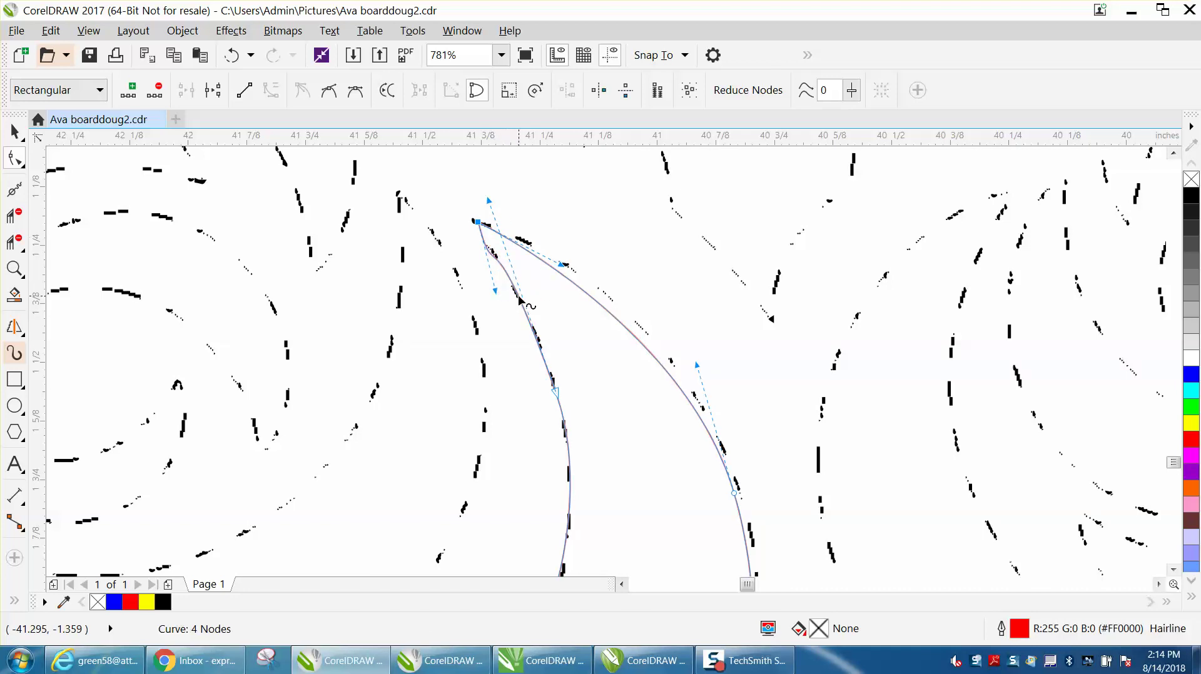
pyautogui.scroll(-2, 528, 293)
pyautogui.scroll(-2, 527, 293)
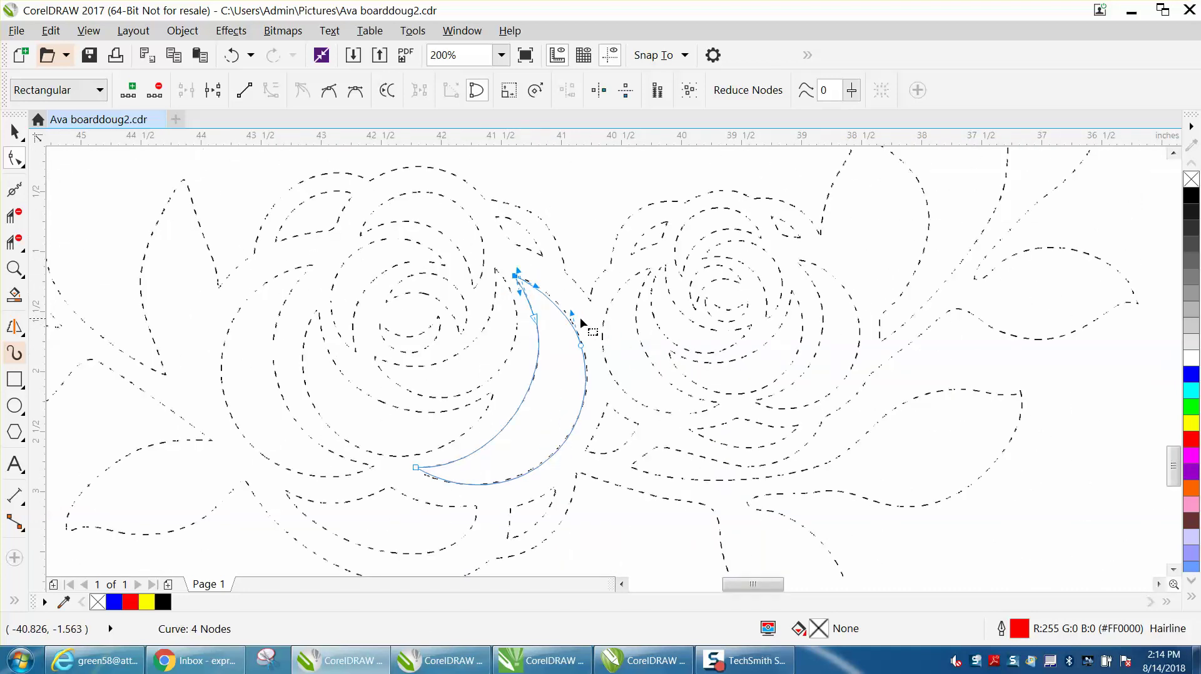
pyautogui.click(575, 313)
pyautogui.moveTo(575, 312)
pyautogui.mouseDown()
pyautogui.moveTo(573, 303)
pyautogui.moveTo(587, 328)
pyautogui.mouseUp()
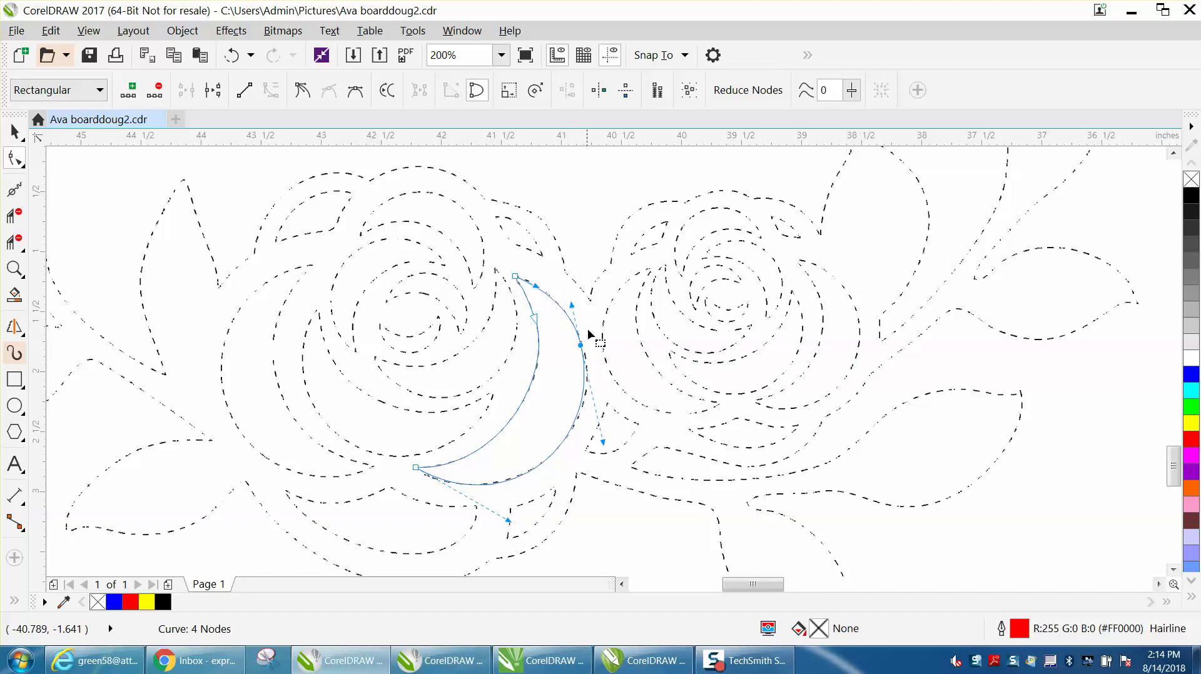
pyautogui.scroll(-2, 601, 359)
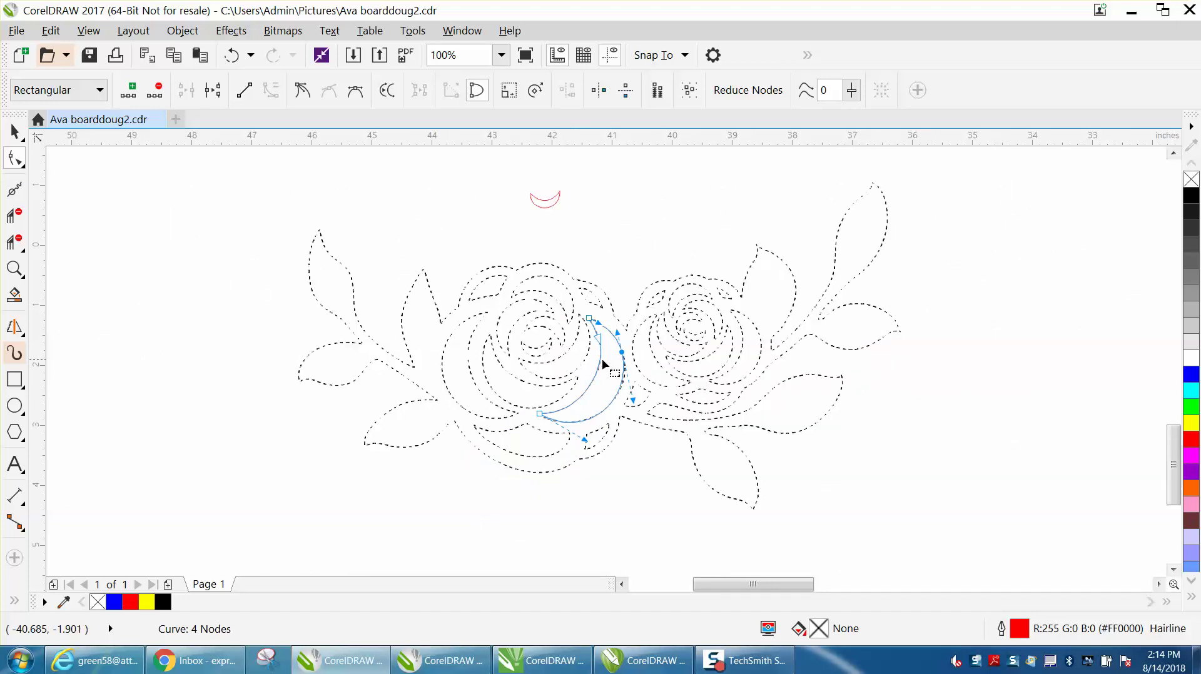
# Place a copy of the red crescent 12 inches to the left.
pyautogui.click(15, 133)
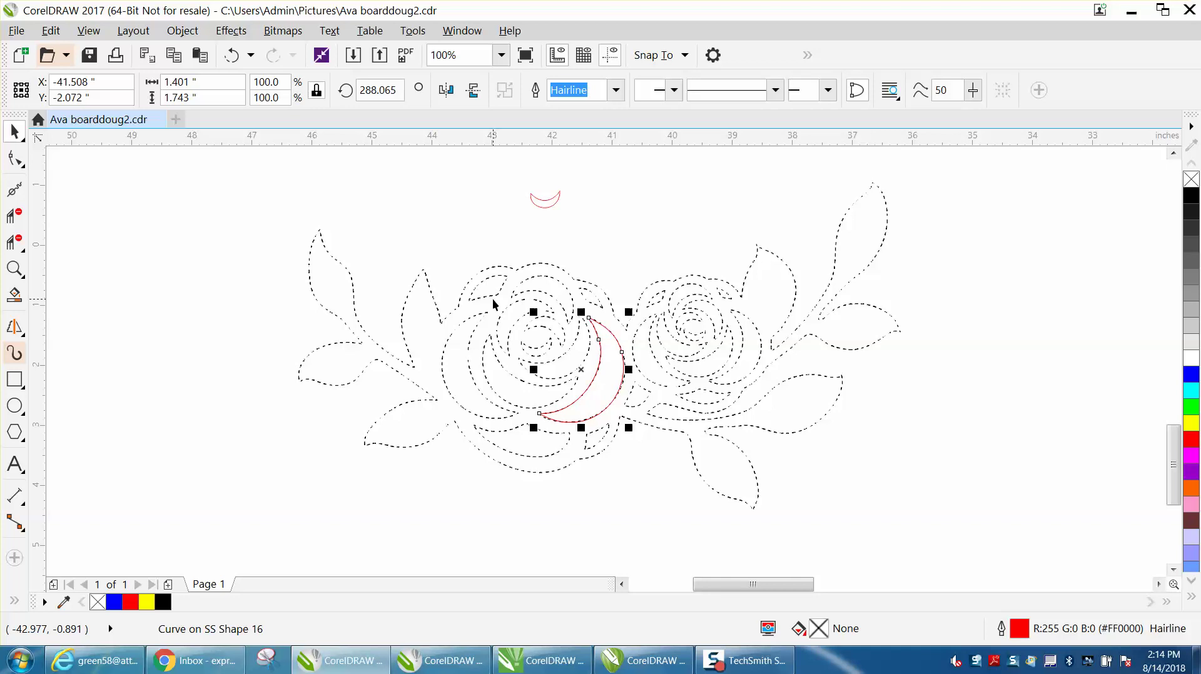
pyautogui.hotkey('ctrl', 'd')
pyautogui.scroll(-1, 535, 347)
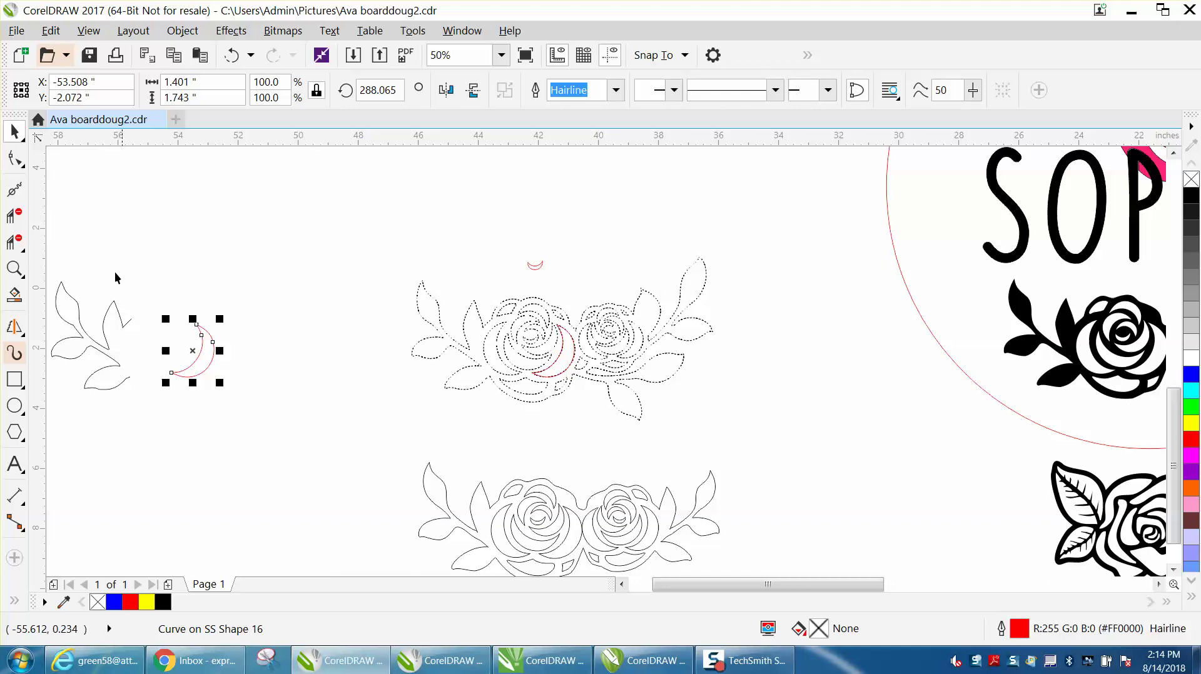
# Zoom in on the roses and drag the original crescent up above the left rose.
pyautogui.click(14, 269)
pyautogui.moveTo(456, 300); pyautogui.dragTo(693, 422)
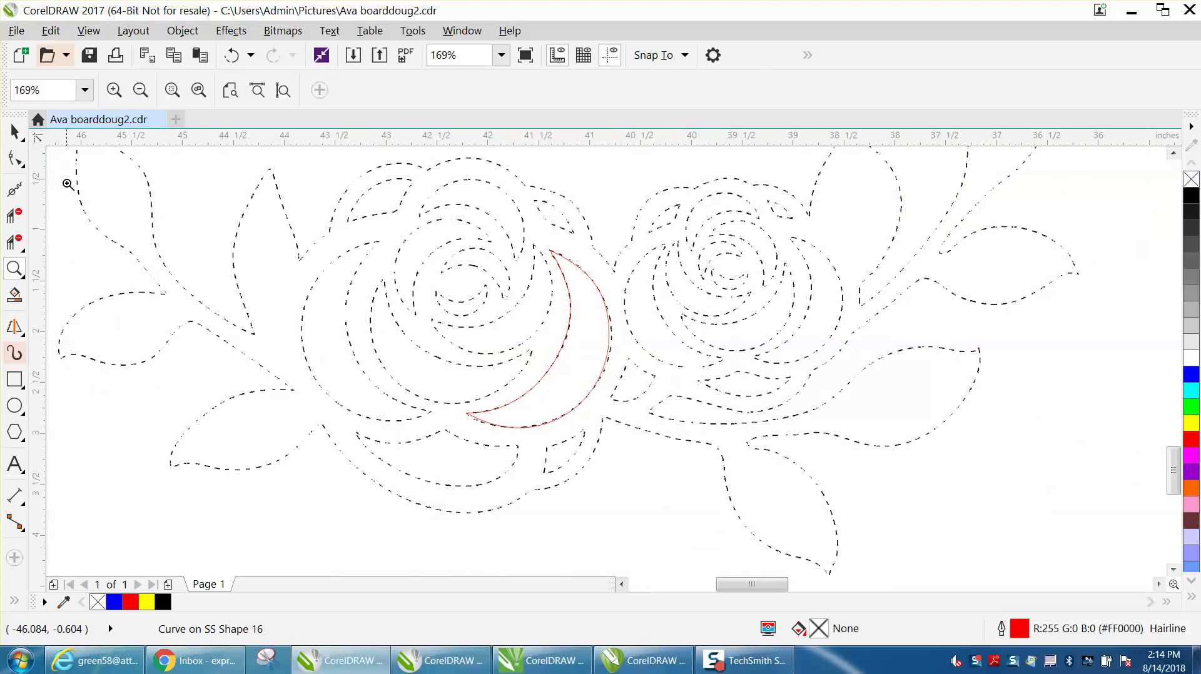
pyautogui.click(14, 131)
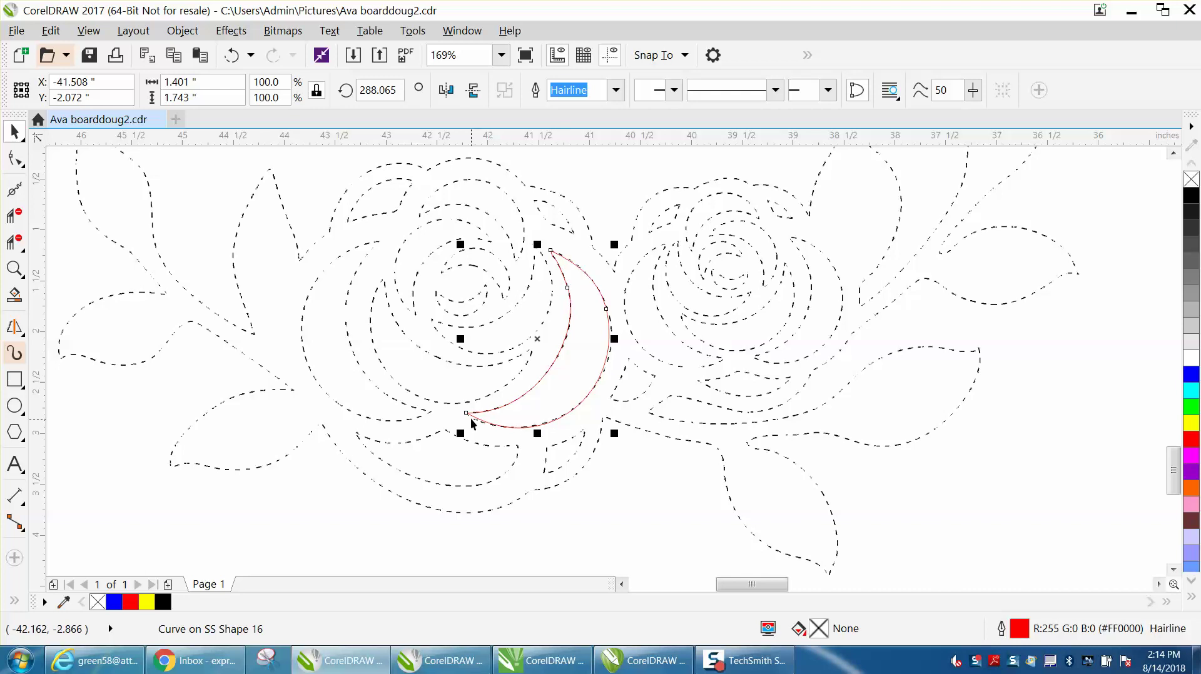
pyautogui.moveTo(467, 411); pyautogui.dragTo(389, 254)
pyautogui.scroll(-4, 423, 274)
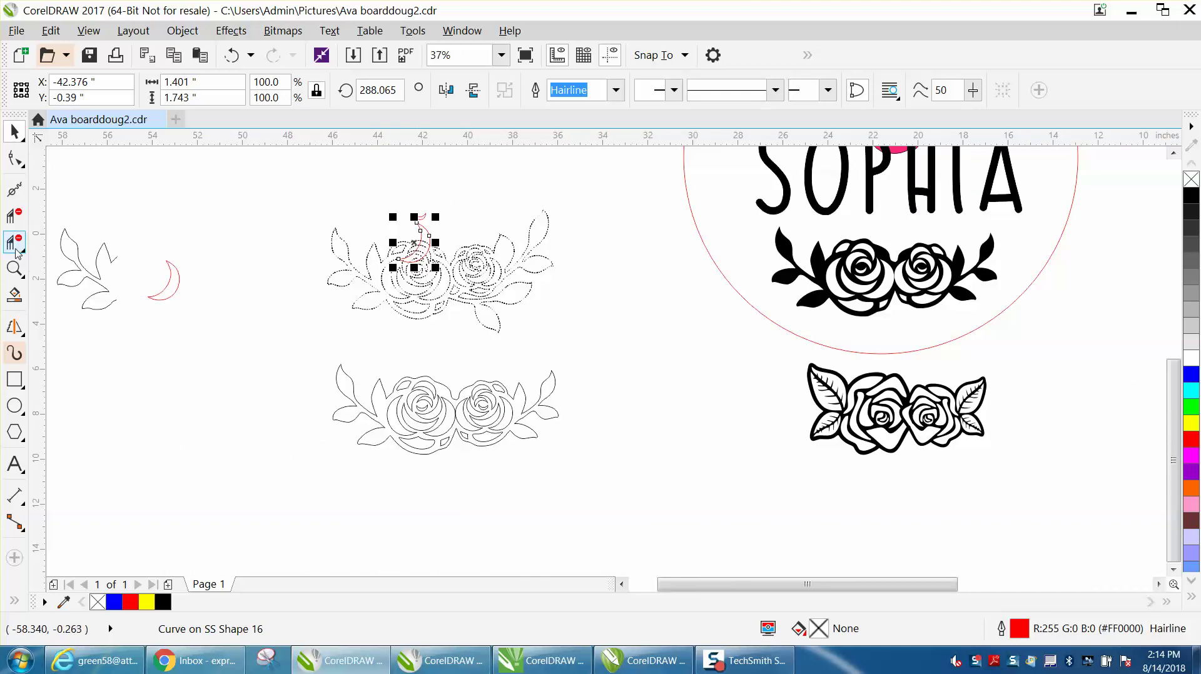
# Rotate the red crescent about 153° around its lower tip to follow the left rose's outer petal.
pyautogui.click(15, 269)
pyautogui.moveTo(392, 208); pyautogui.dragTo(485, 287)
pyautogui.click(14, 131)
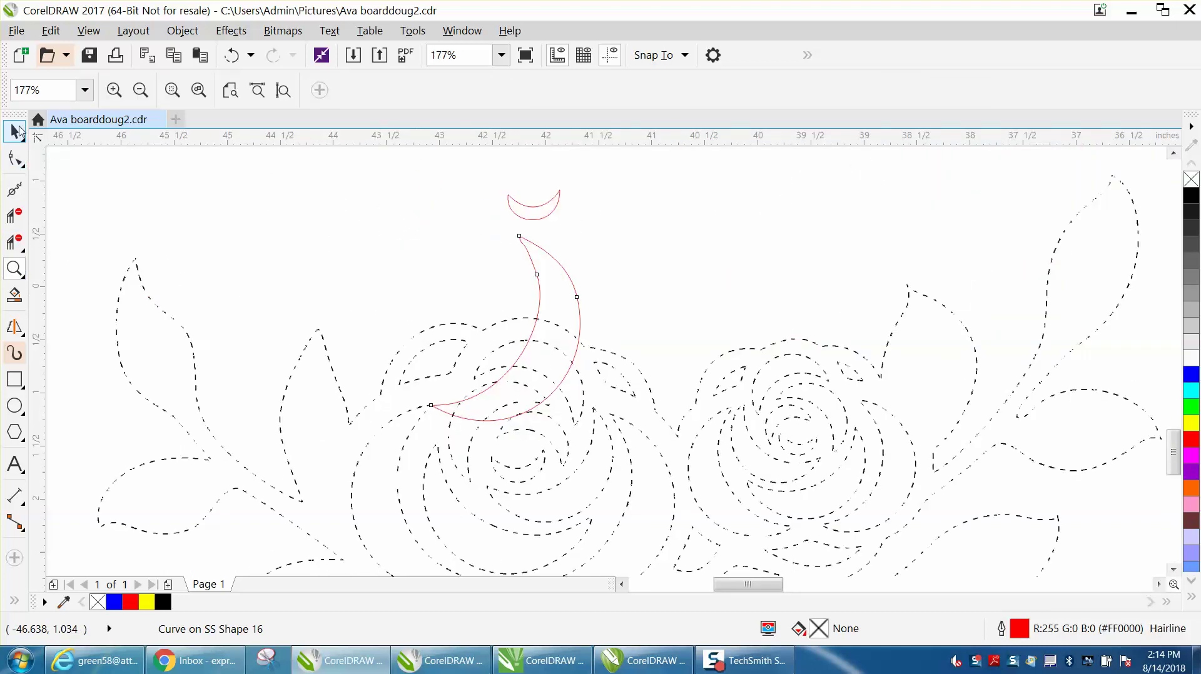
pyautogui.click(559, 377)
pyautogui.click(509, 334)
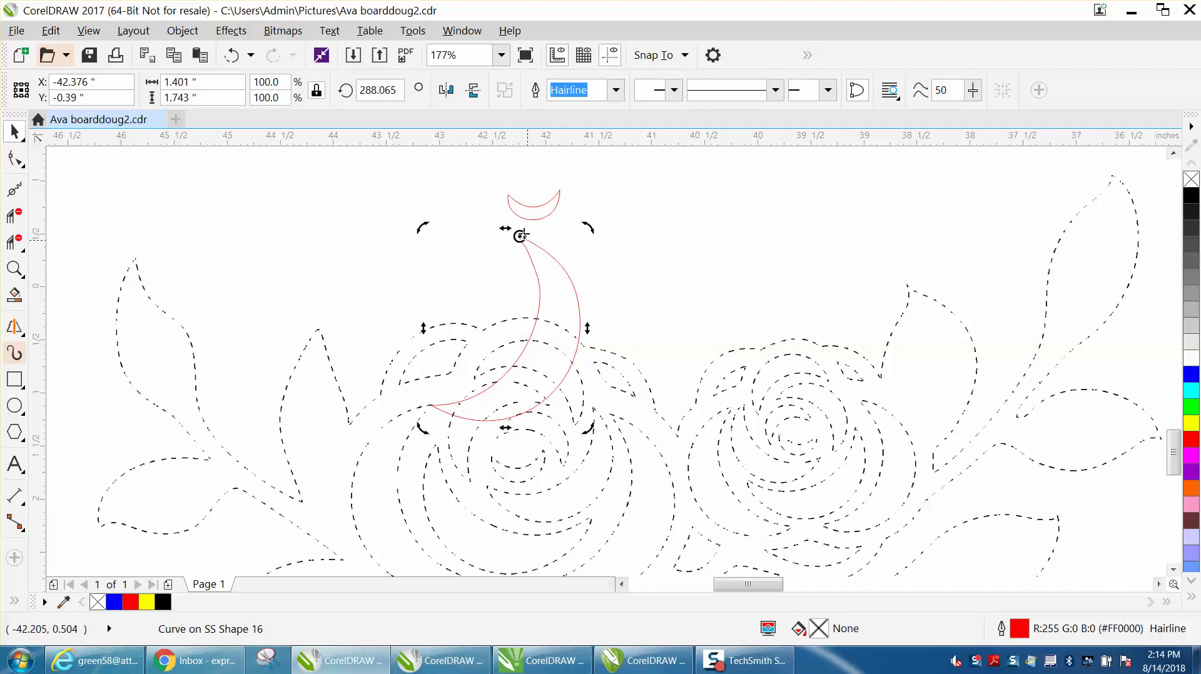
pyautogui.moveTo(519, 237); pyautogui.dragTo(431, 405)
pyautogui.moveTo(590, 228); pyautogui.dragTo(434, 501)
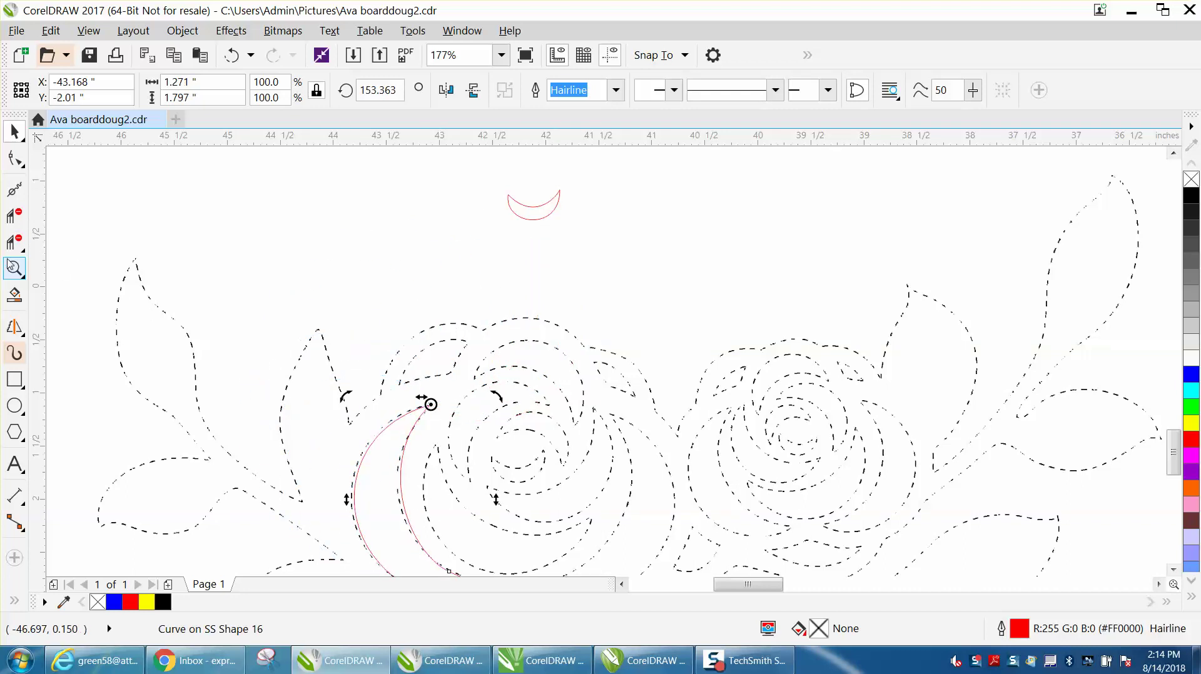
pyautogui.click(14, 269)
# Move the crescent's lower-right end node onto the dotted line and delete its lower-left node.
pyautogui.rightClick(303, 391)
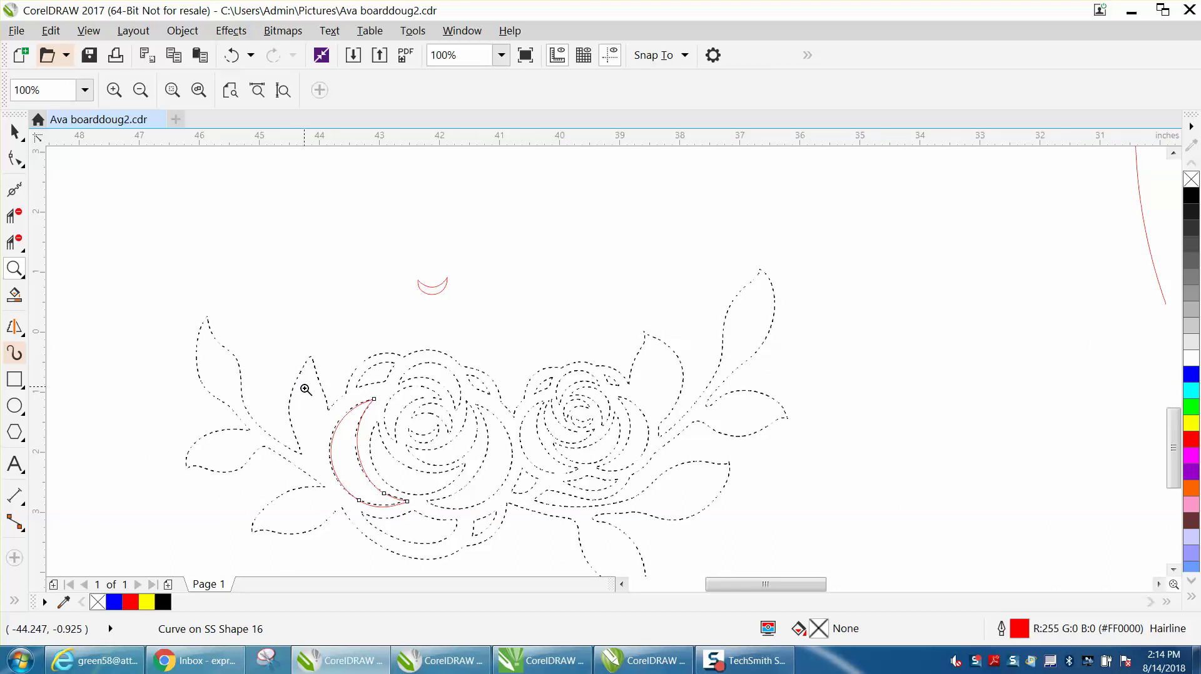
pyautogui.moveTo(304, 388); pyautogui.dragTo(463, 528)
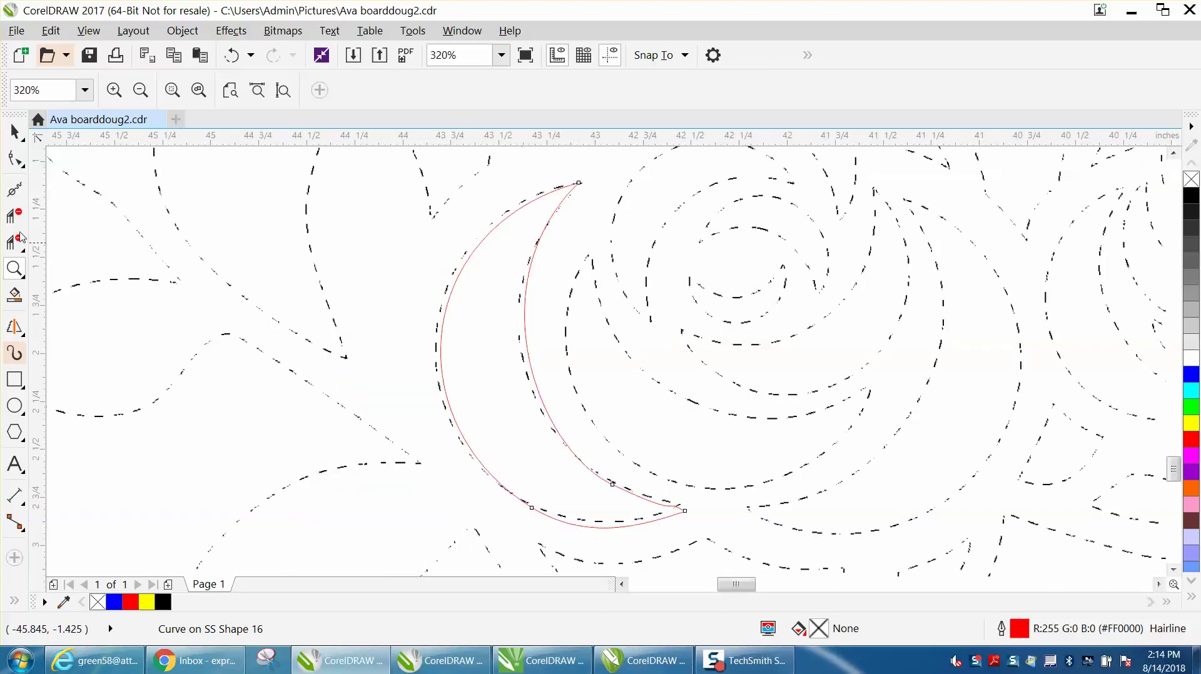
pyautogui.click(14, 160)
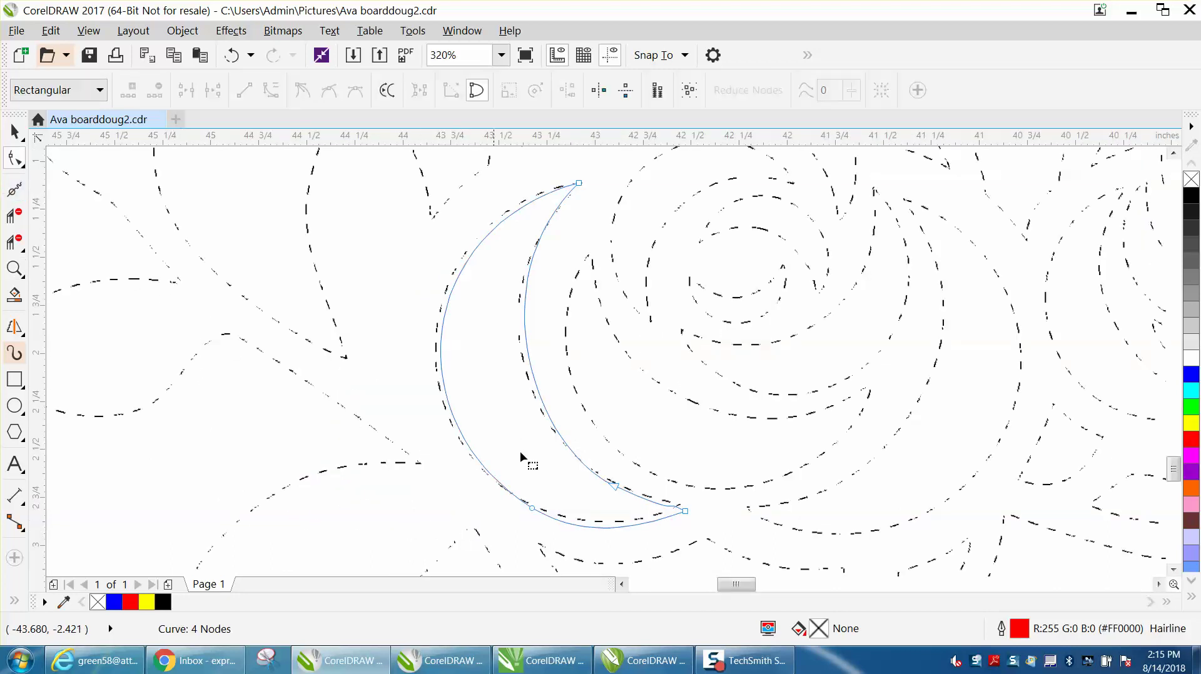
pyautogui.click(686, 511)
pyautogui.moveTo(686, 512); pyautogui.dragTo(681, 504)
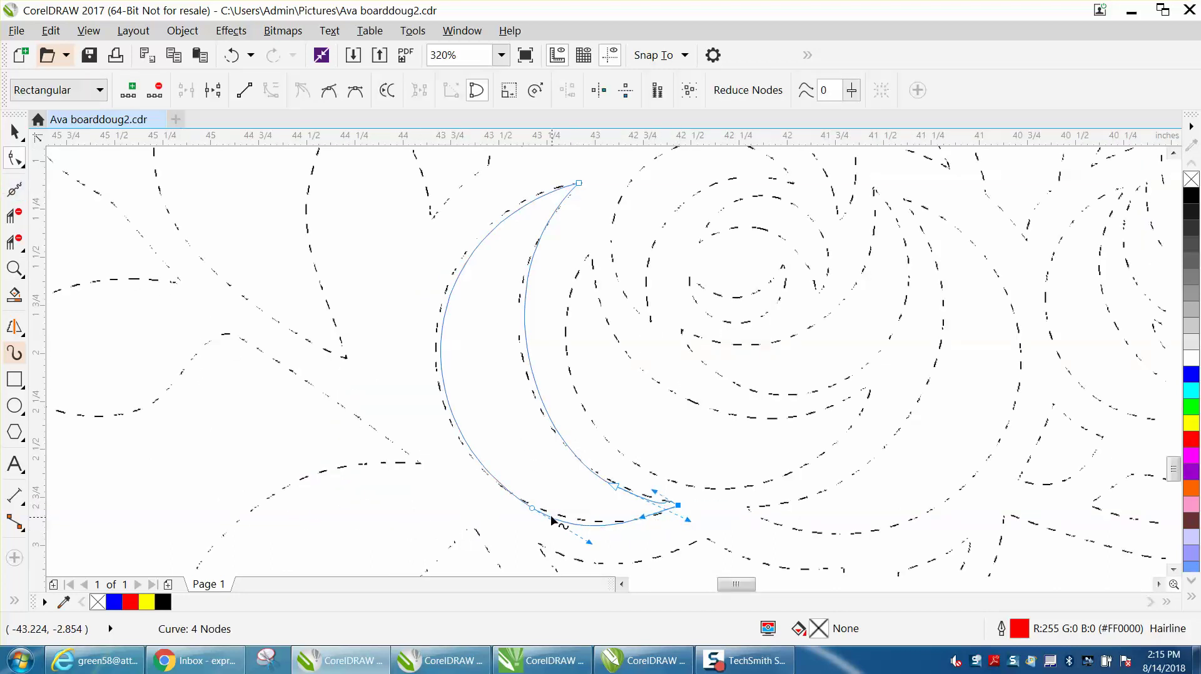
pyautogui.click(530, 508)
pyautogui.press('Delete')
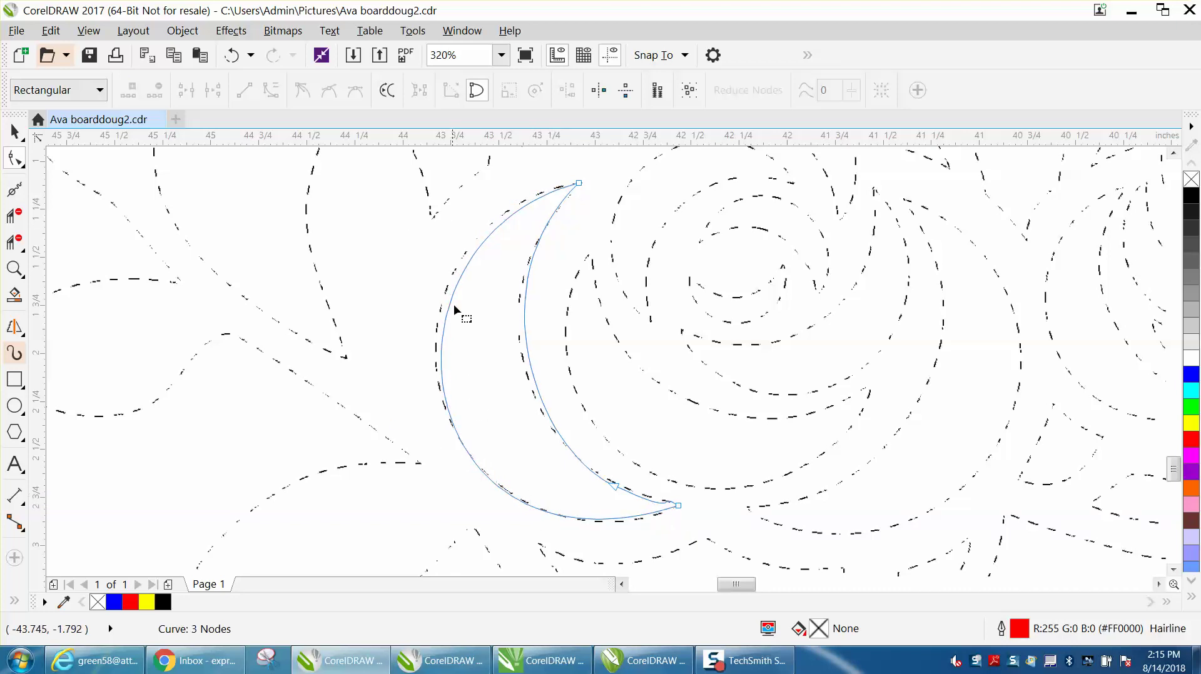
# Reshape the crescent's curves so its outer edge hugs the dotted outer petal outline.
pyautogui.click(579, 184)
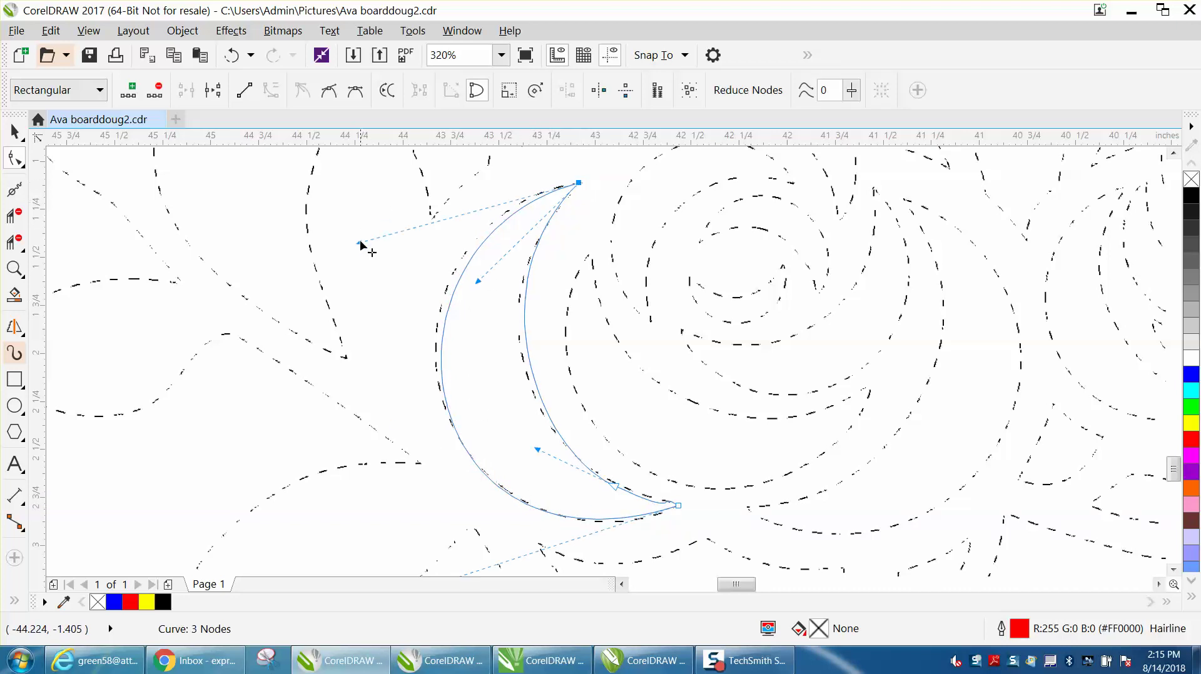
pyautogui.moveTo(360, 244); pyautogui.dragTo(339, 240)
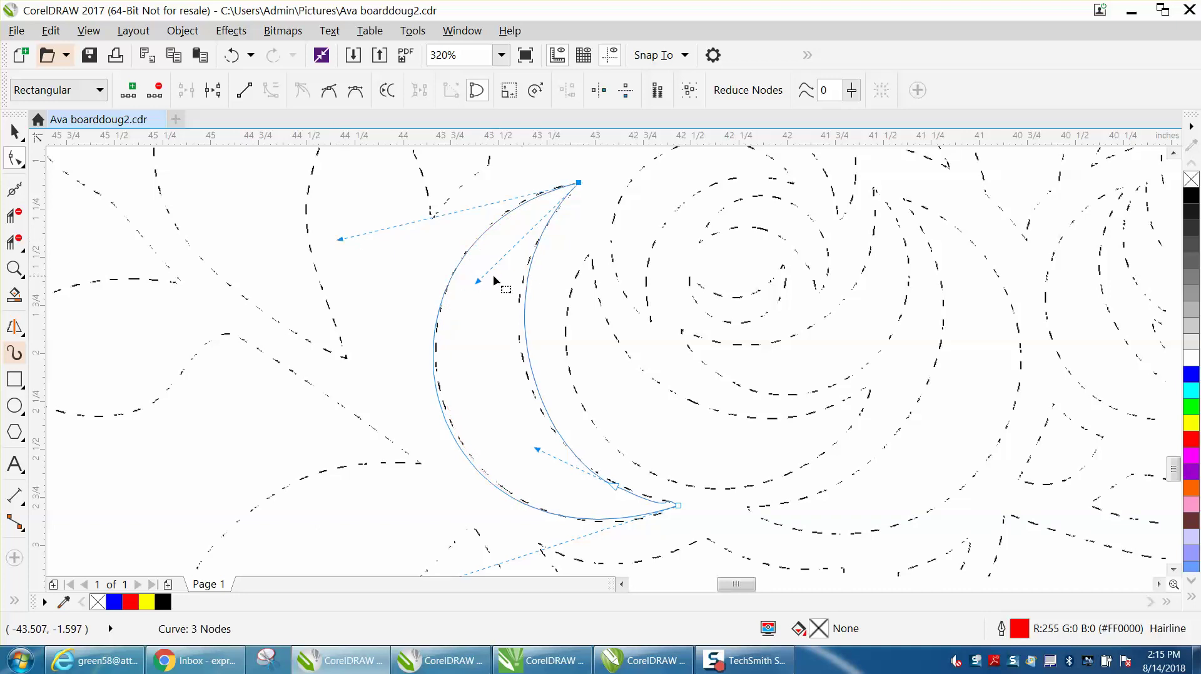
pyautogui.moveTo(478, 282); pyautogui.dragTo(468, 291)
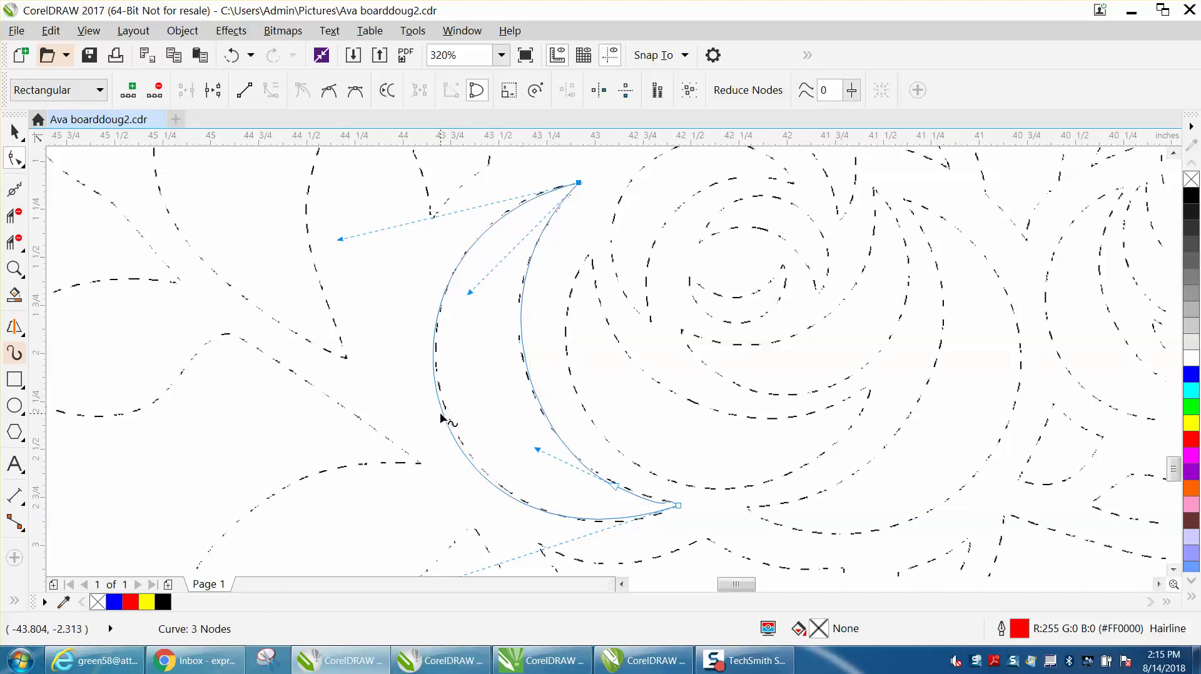
pyautogui.click(441, 414)
pyautogui.moveTo(449, 416); pyautogui.dragTo(448, 419)
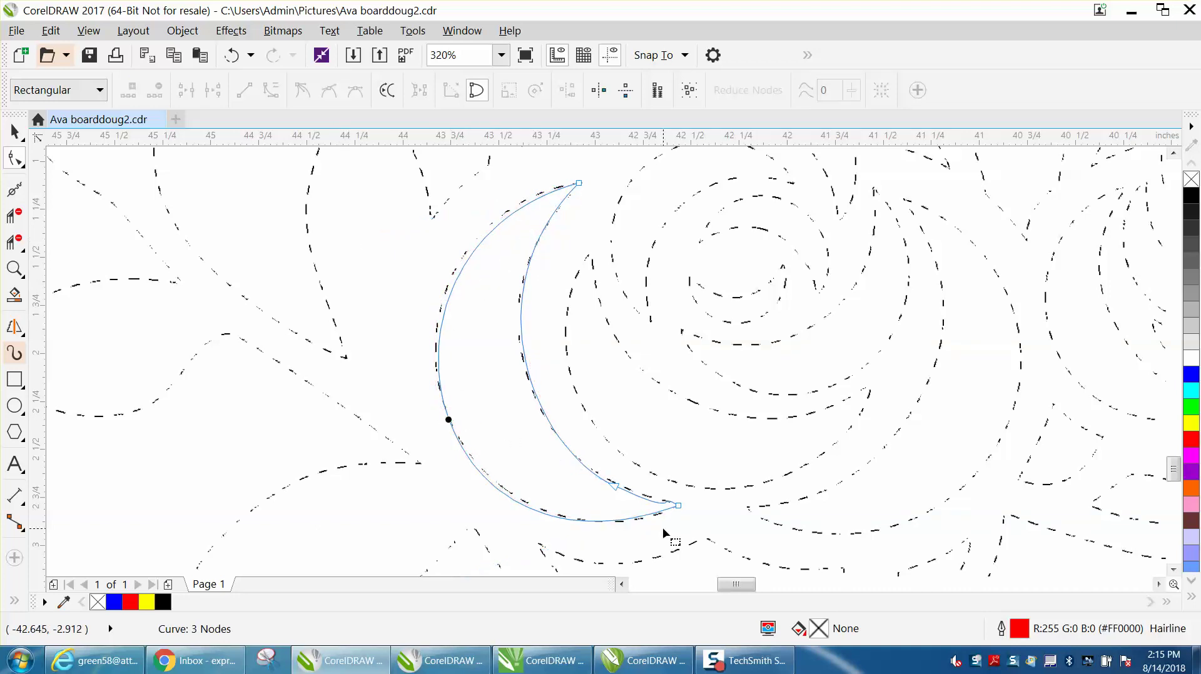
pyautogui.moveTo(448, 418); pyautogui.dragTo(451, 387)
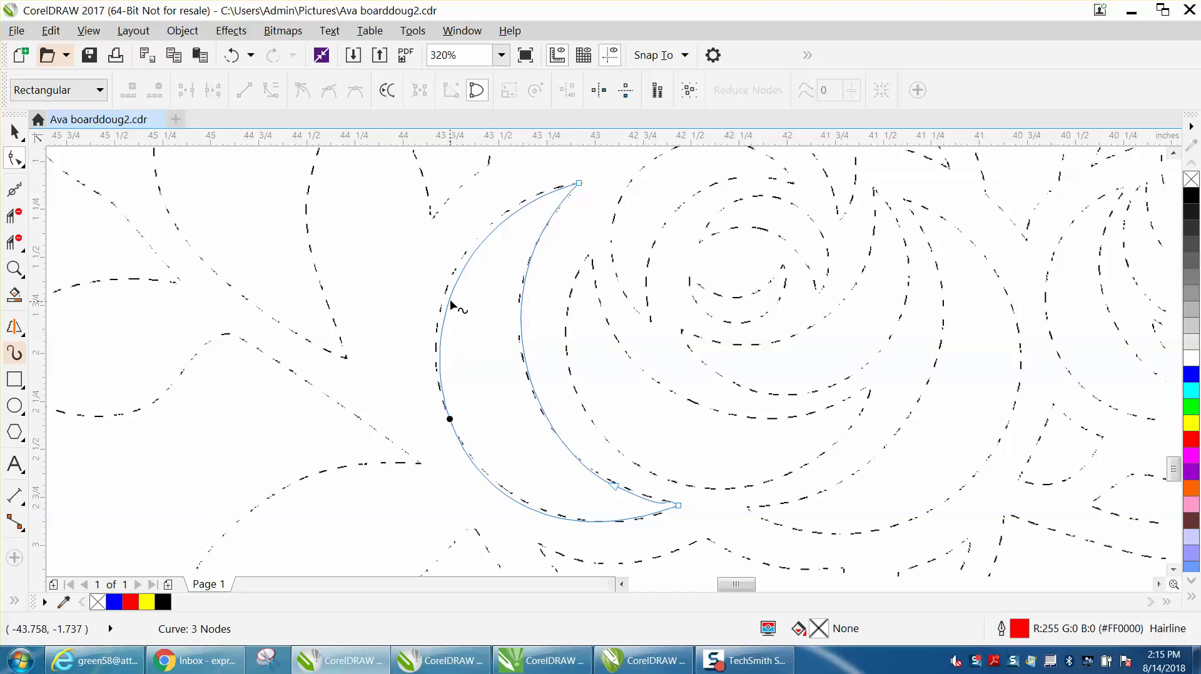
pyautogui.click(578, 184)
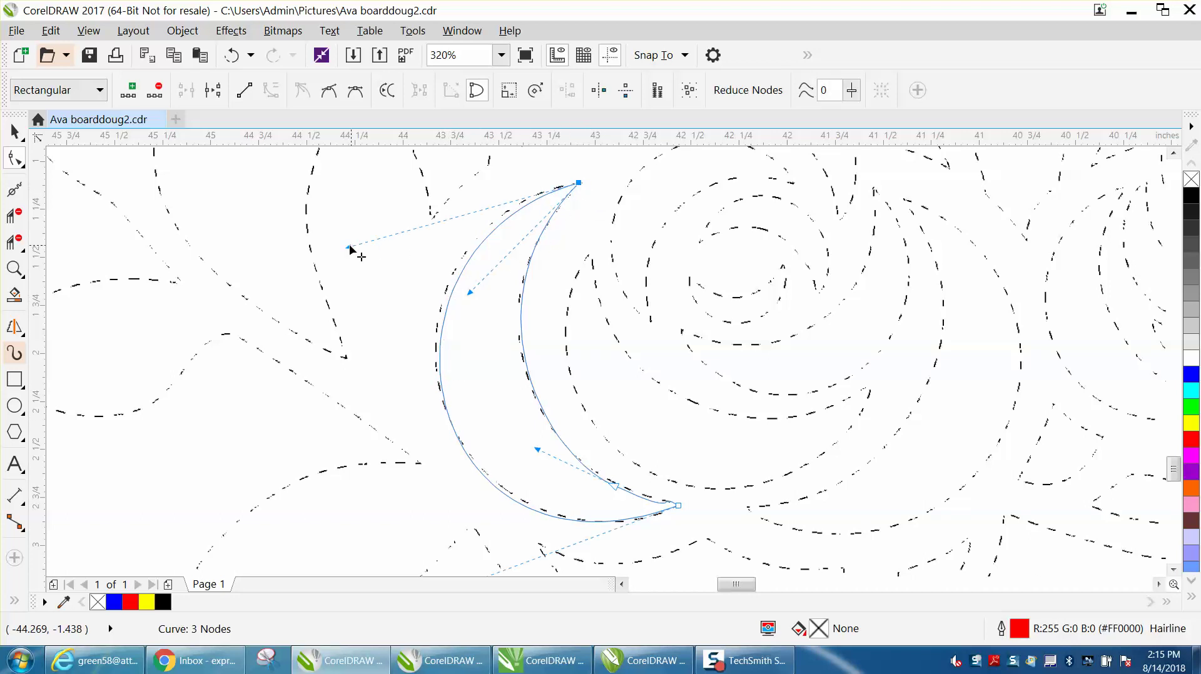
pyautogui.moveTo(348, 246); pyautogui.dragTo(333, 242)
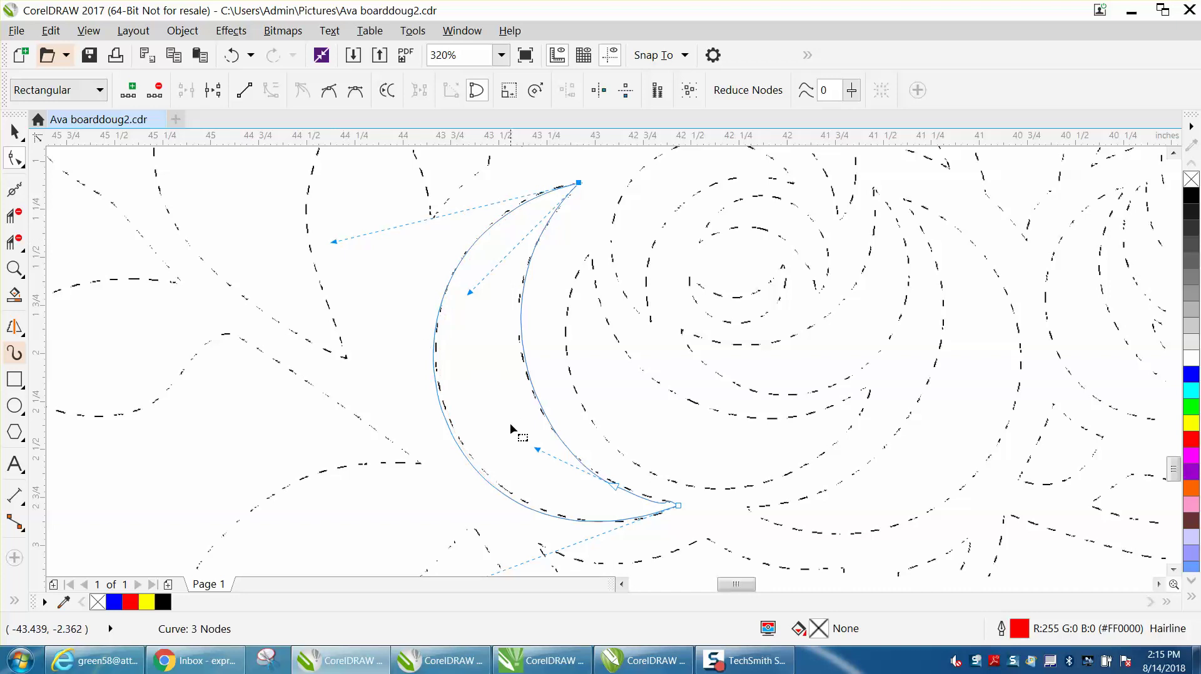
pyautogui.moveTo(479, 474); pyautogui.dragTo(485, 471)
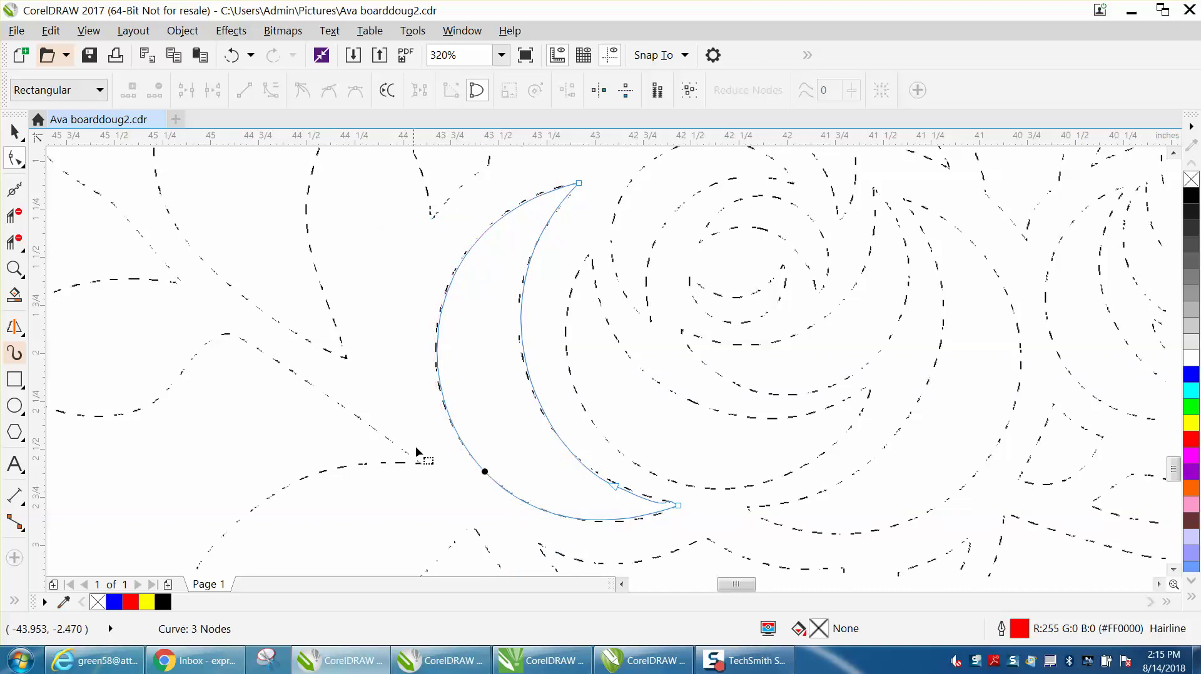
pyautogui.scroll(-4, 564, 482)
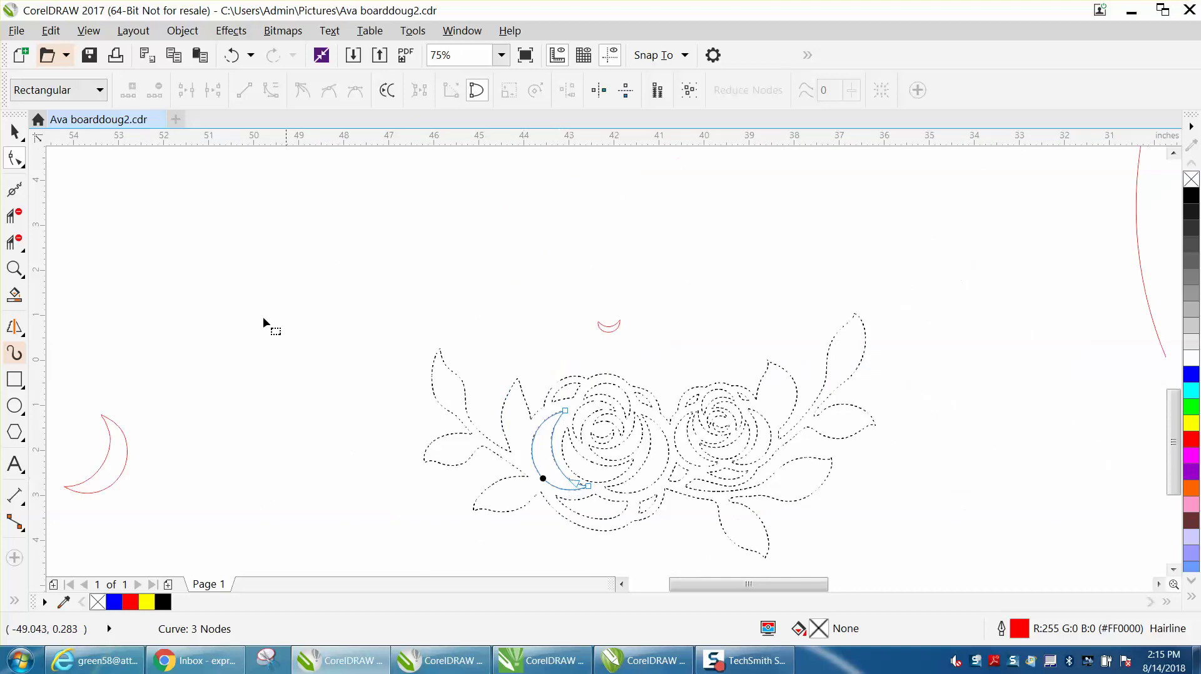
# Copy the reshaped crescent 12 inches left and move the small red arc down into the left rose.
pyautogui.click(15, 131)
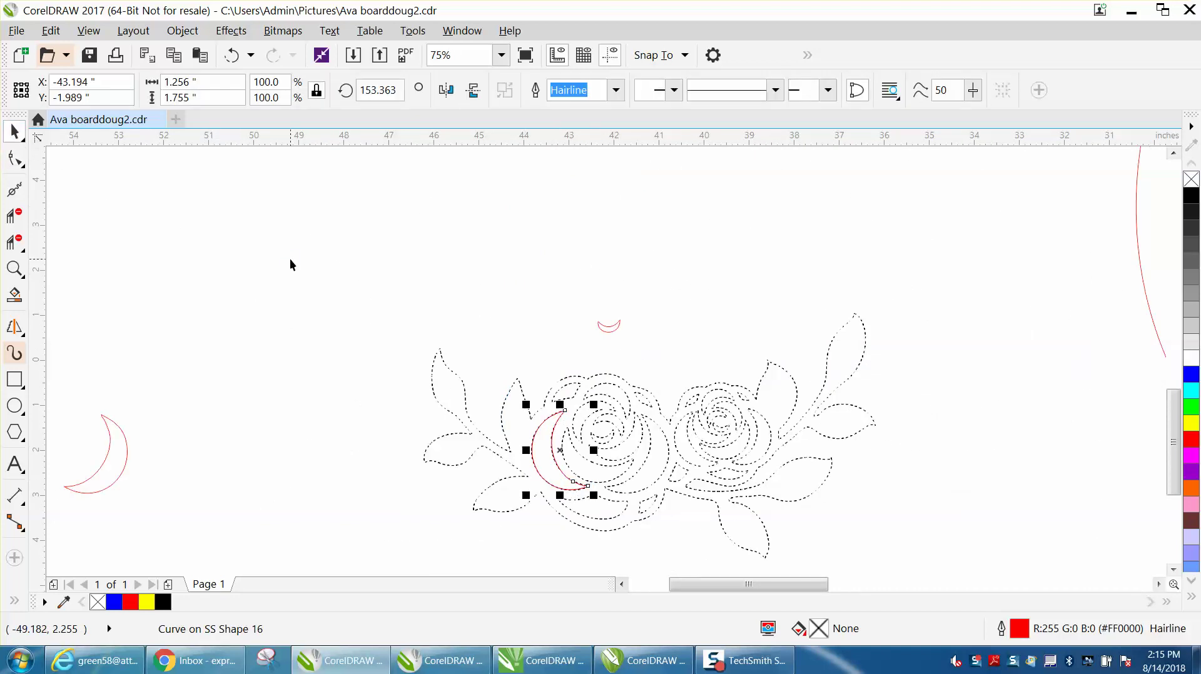
pyautogui.hotkey('shift', 'Left')
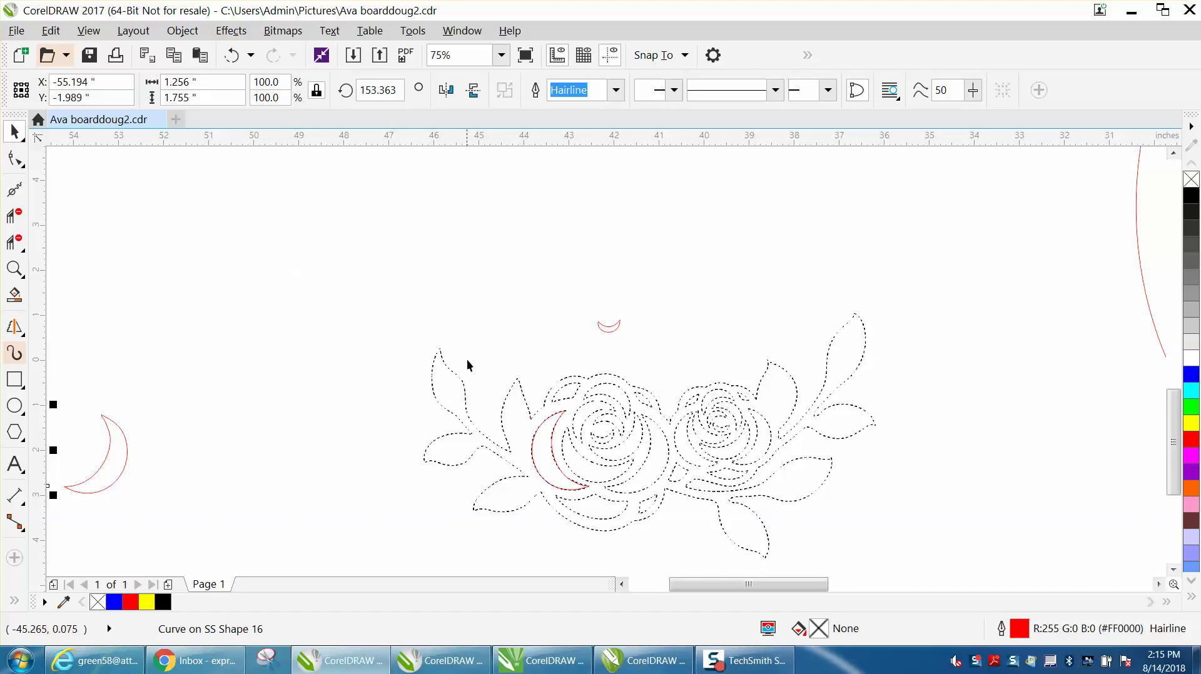
pyautogui.click(607, 328)
pyautogui.moveTo(607, 341); pyautogui.dragTo(600, 439)
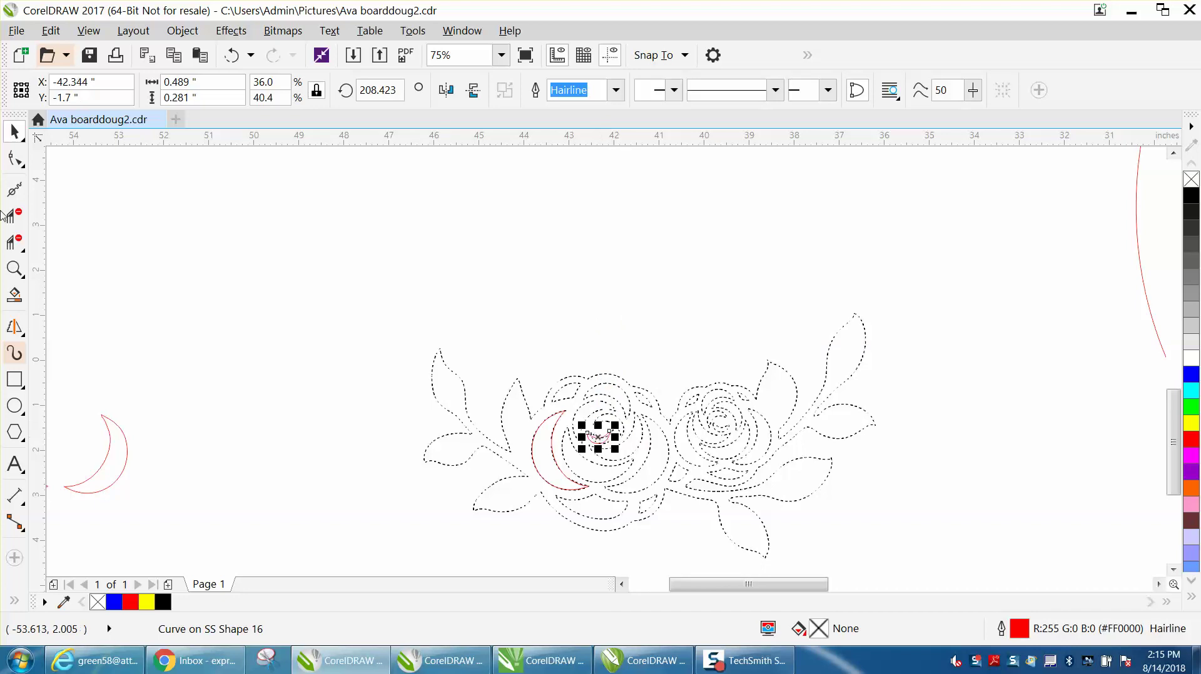
# Shift the small arc slightly right at the rose's centre and duplicate it 12 inches left.
pyautogui.click(13, 269)
pyautogui.moveTo(572, 397); pyautogui.dragTo(705, 479)
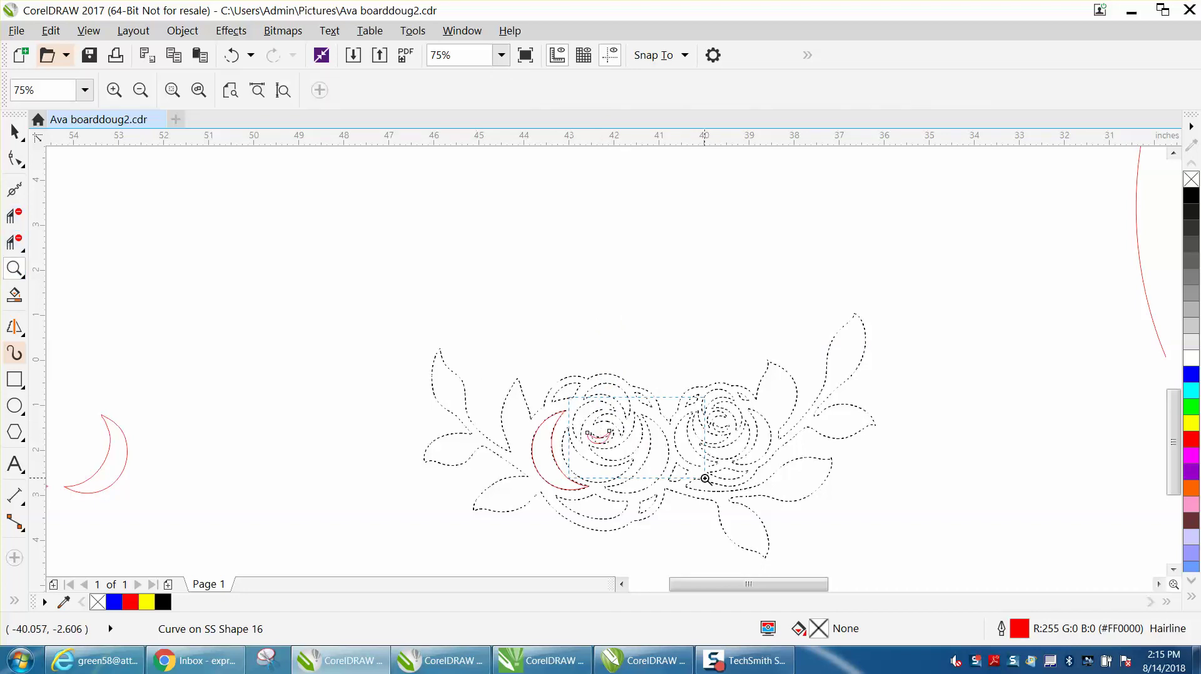
pyautogui.click(14, 131)
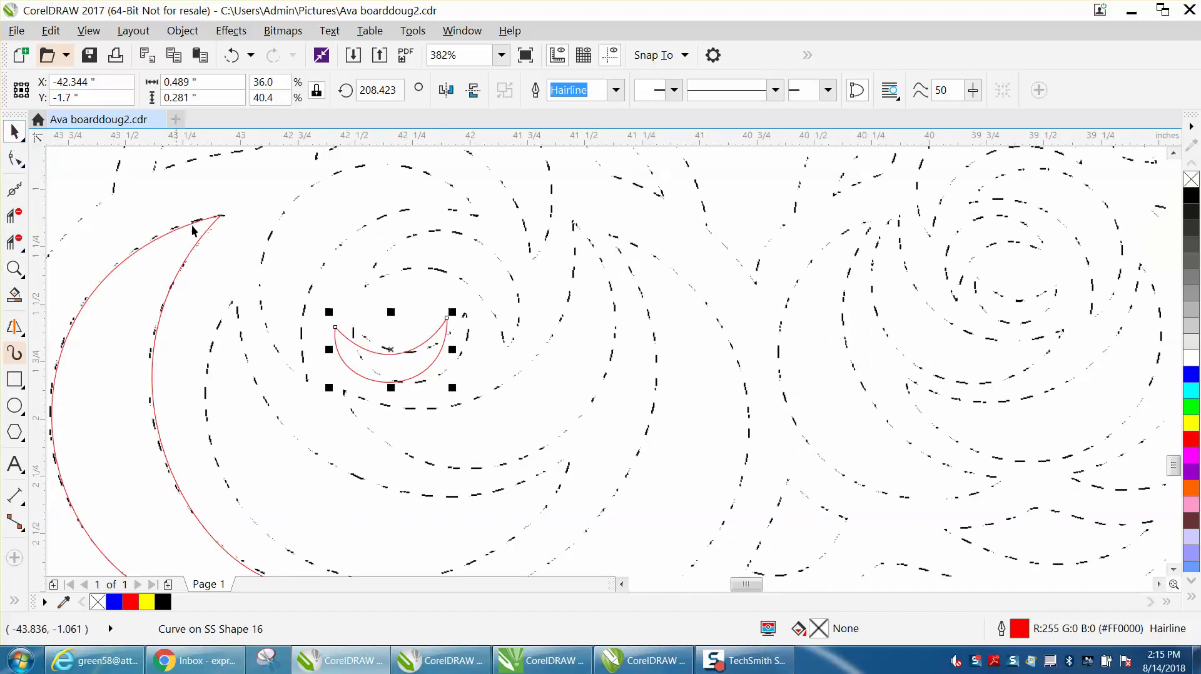
pyautogui.moveTo(390, 352); pyautogui.dragTo(413, 351)
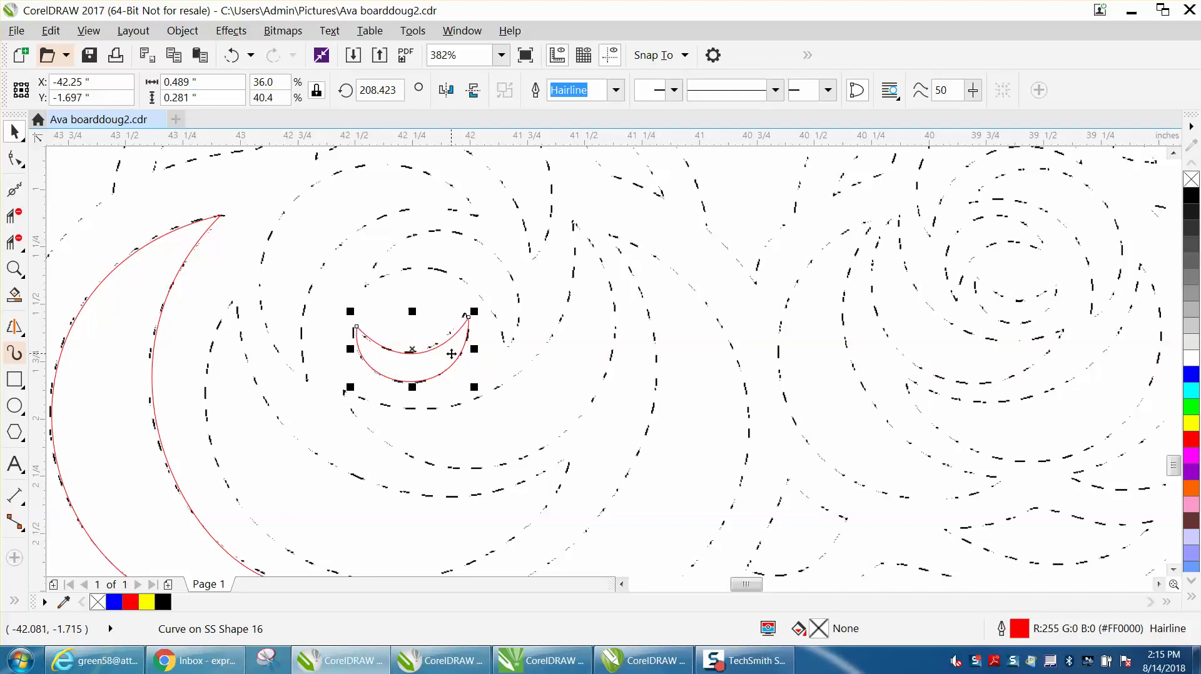
pyautogui.scroll(-5, 570, 375)
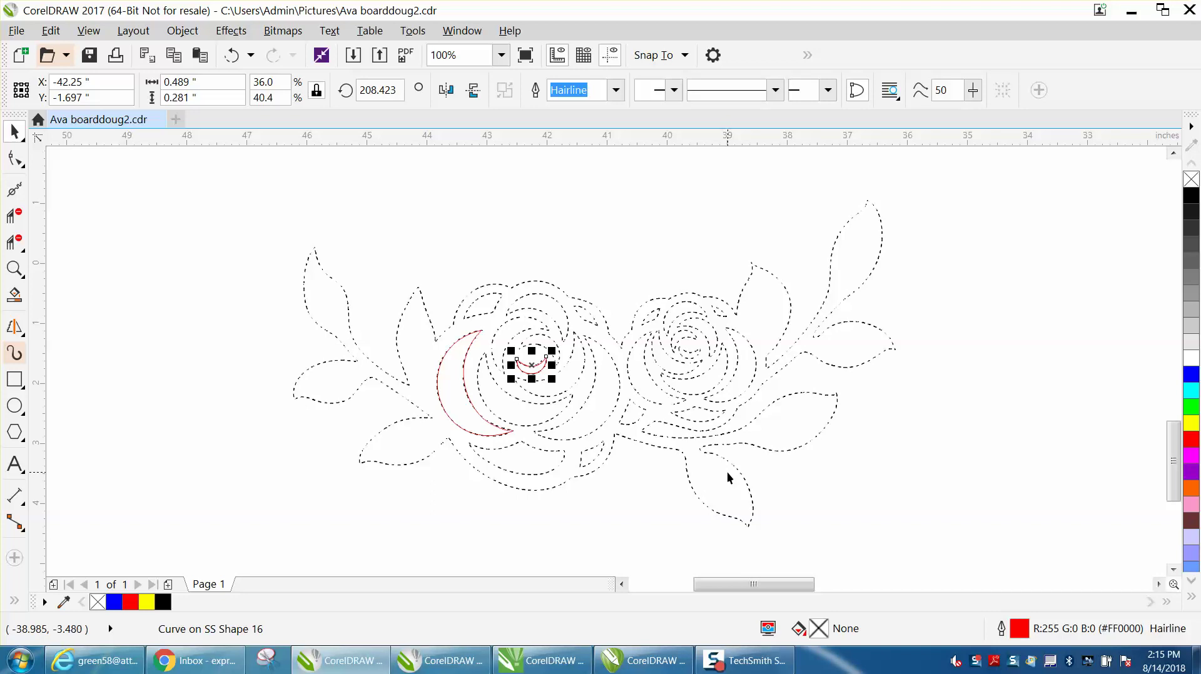
pyautogui.hotkey('ctrl', 'd')
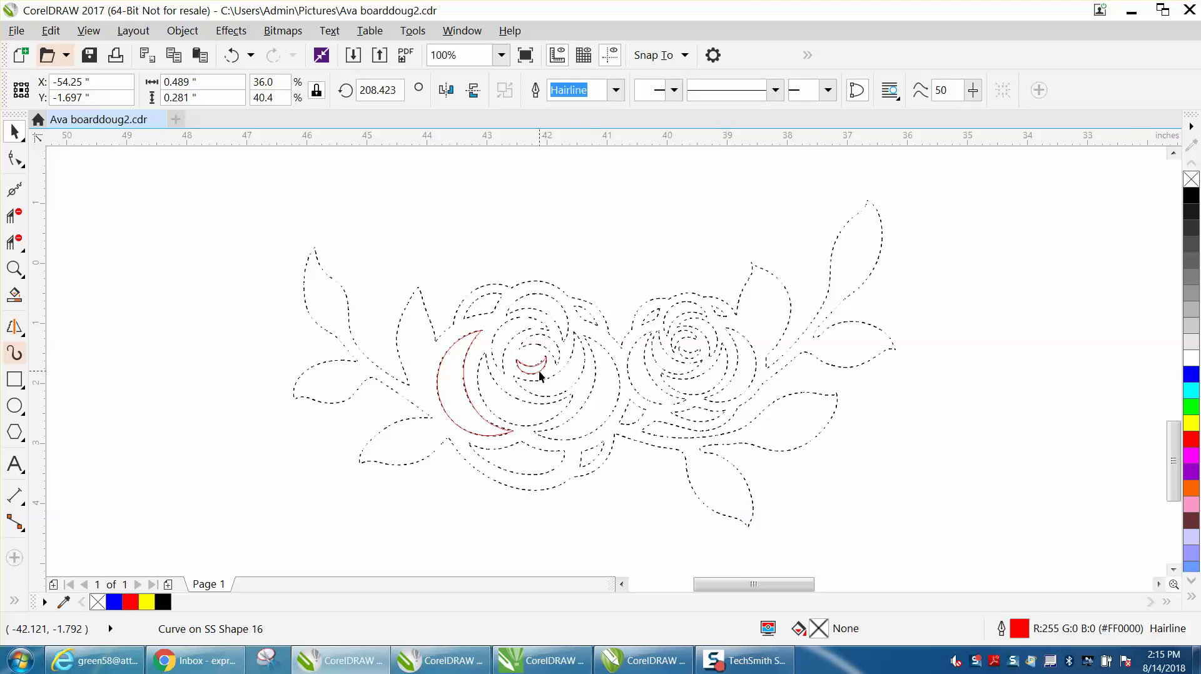
# Zoom to the rose centre and move the small red crescent up and to the right.
pyautogui.click(14, 269)
pyautogui.moveTo(456, 303); pyautogui.dragTo(648, 425)
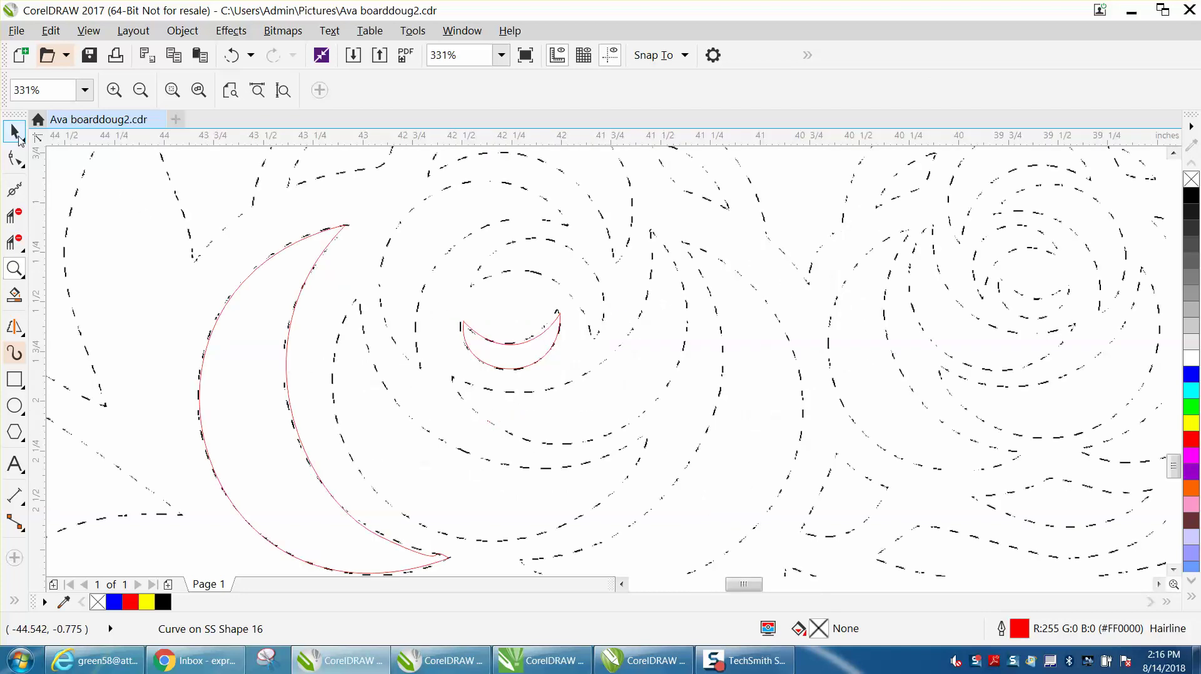
pyautogui.click(14, 133)
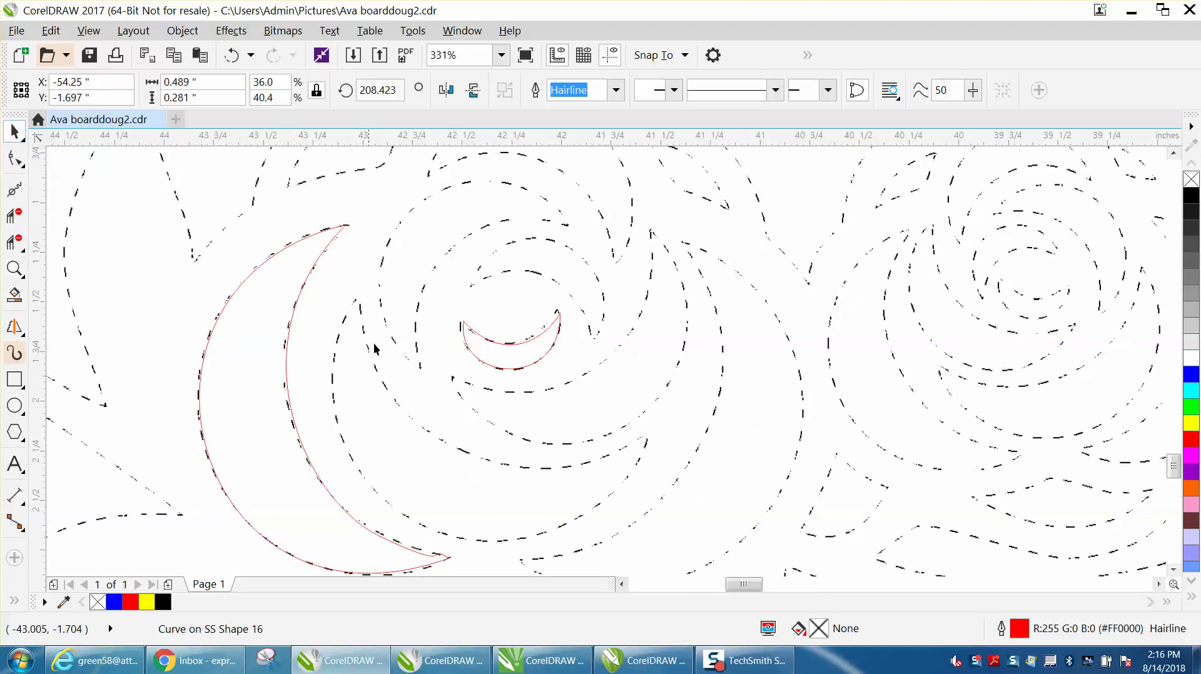
pyautogui.click(509, 343)
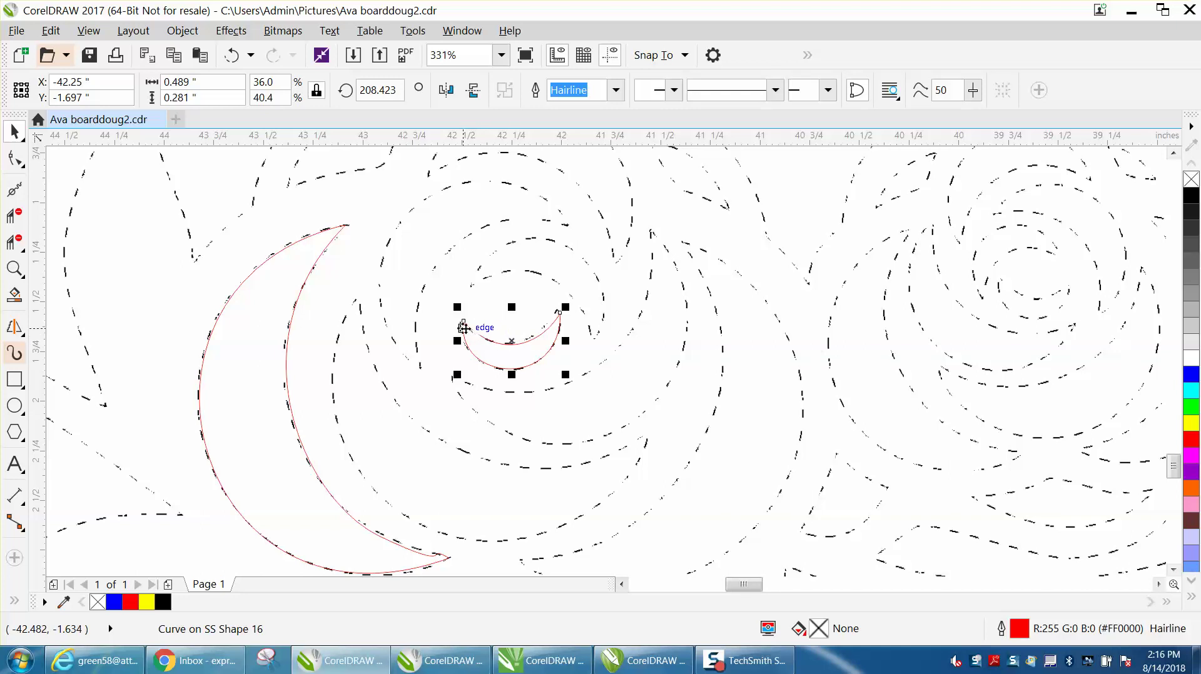
pyautogui.moveTo(481, 330); pyautogui.dragTo(608, 345)
# Rotate the crescent about its left end, enlarge it to about 120%, and rotate it to about 3°.
pyautogui.click(635, 348)
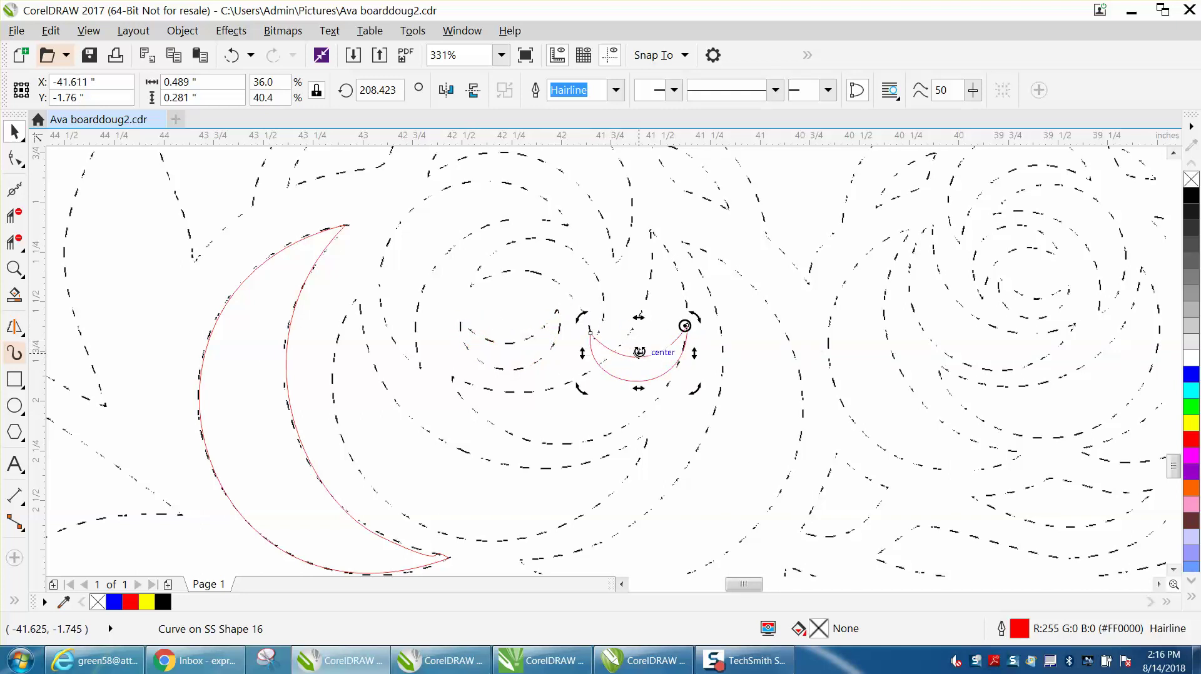
pyautogui.moveTo(685, 325); pyautogui.dragTo(589, 332)
pyautogui.moveTo(700, 319); pyautogui.dragTo(493, 258)
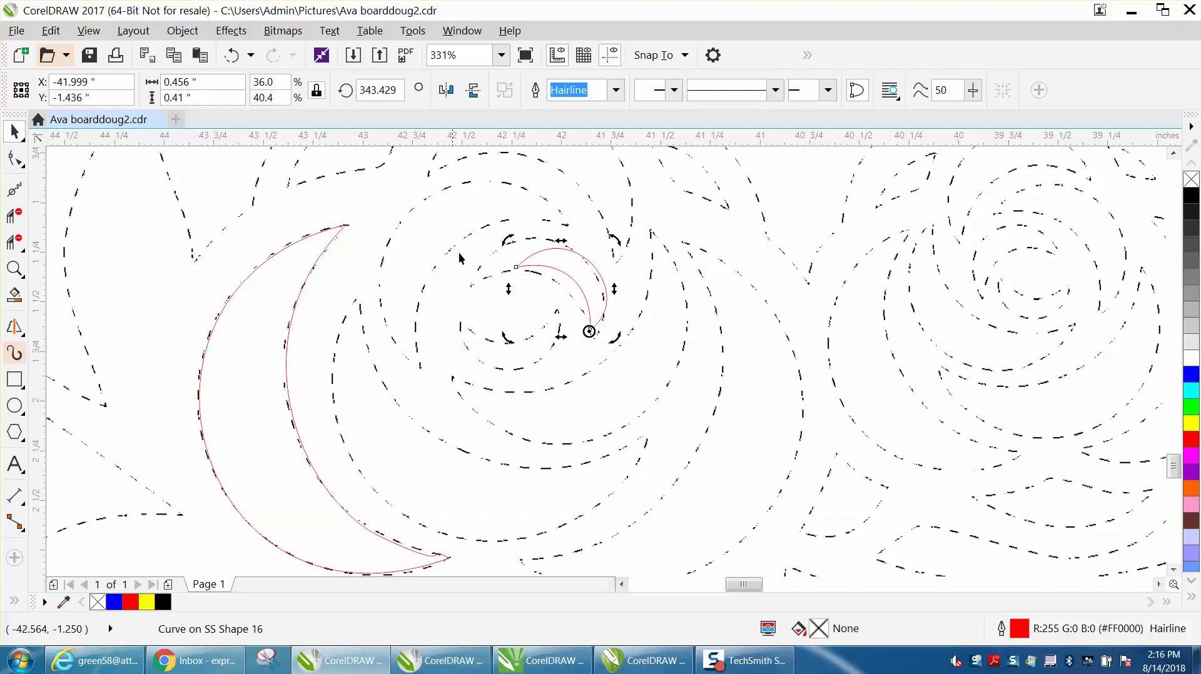
pyautogui.click(527, 265)
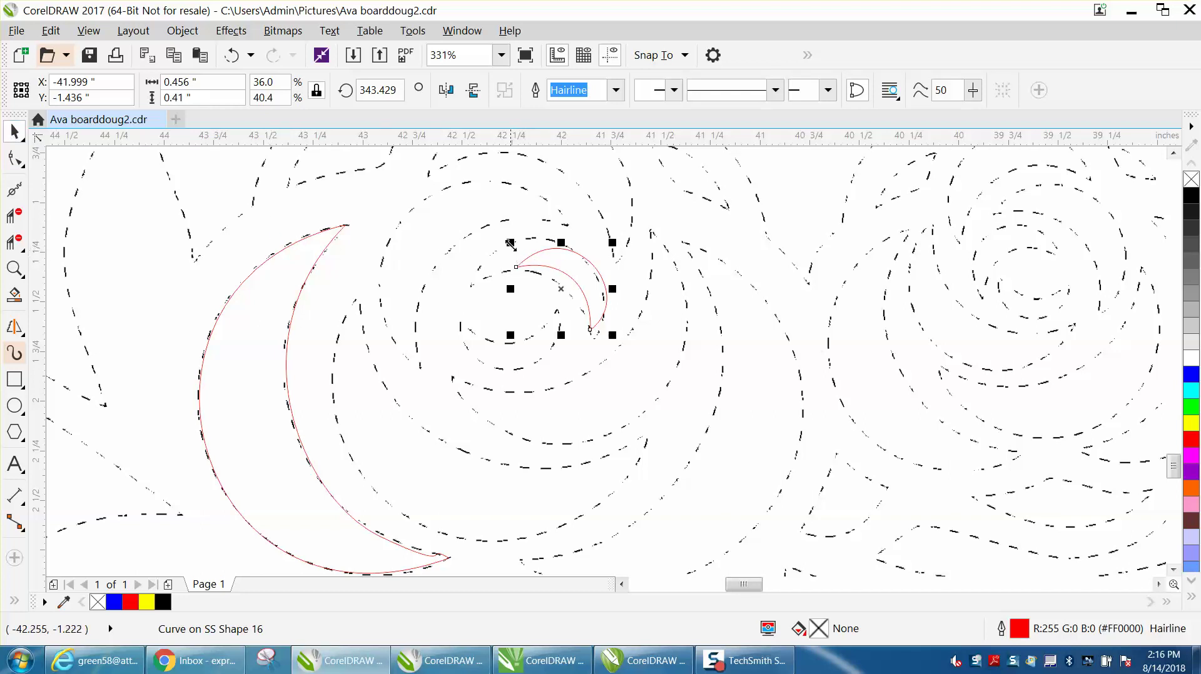
pyautogui.moveTo(511, 242); pyautogui.dragTo(491, 262)
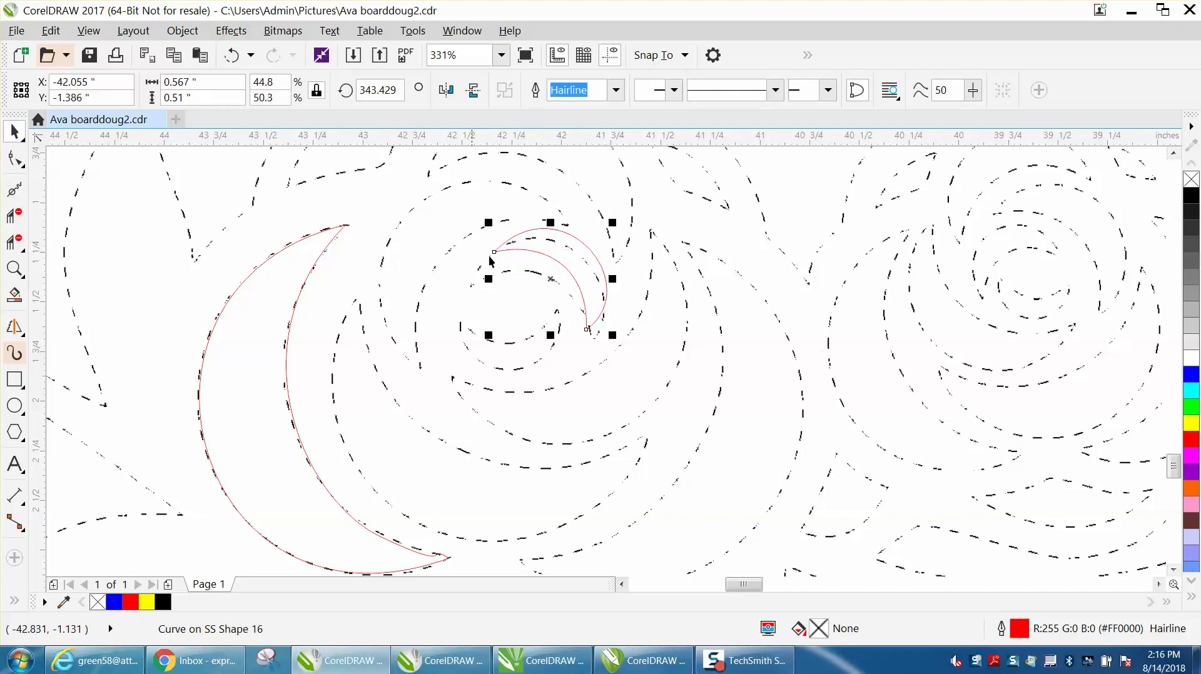
pyautogui.click(550, 276)
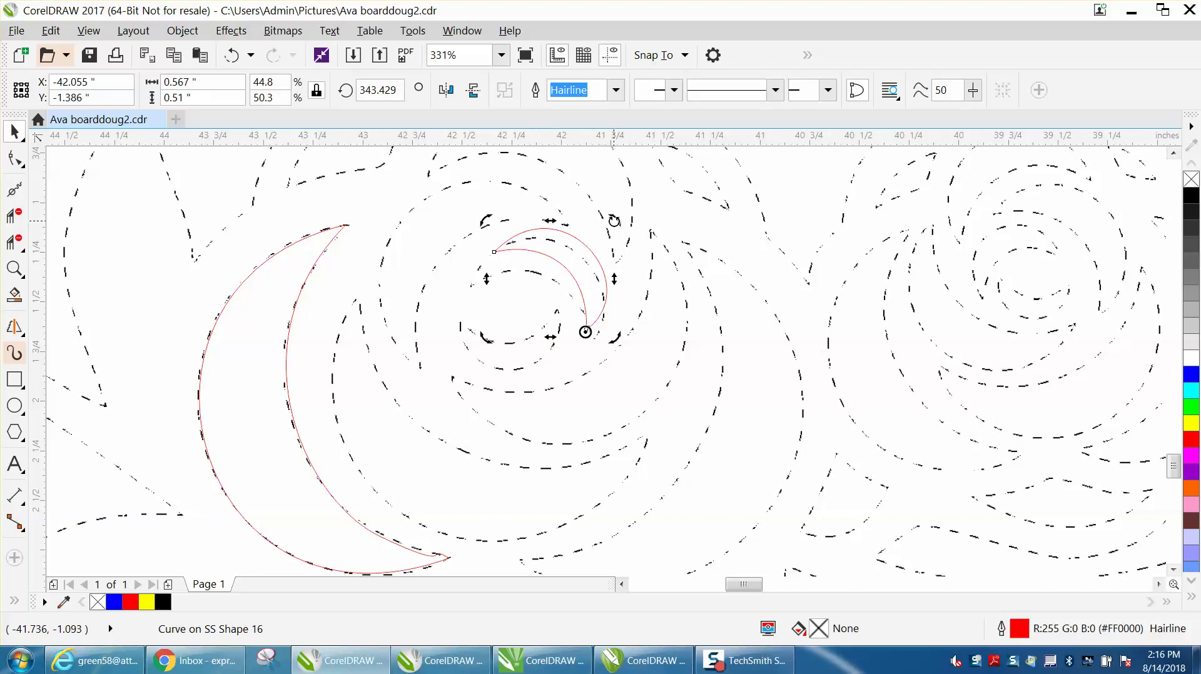
pyautogui.moveTo(614, 221); pyautogui.dragTo(574, 230)
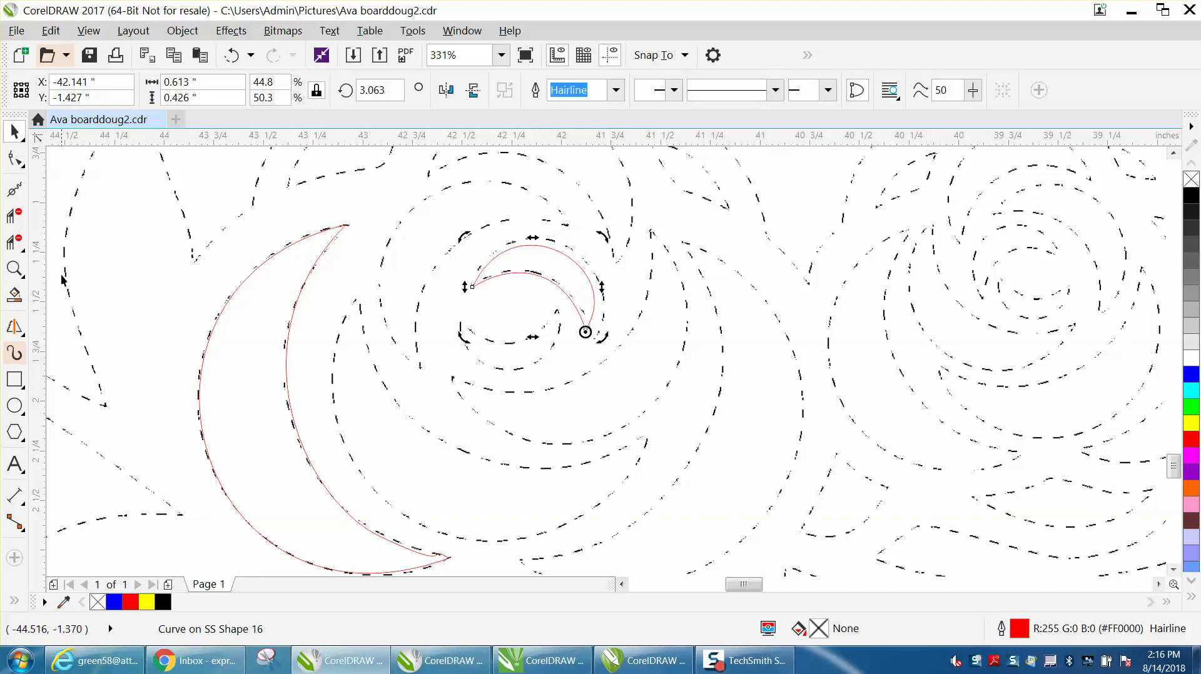
pyautogui.click(15, 269)
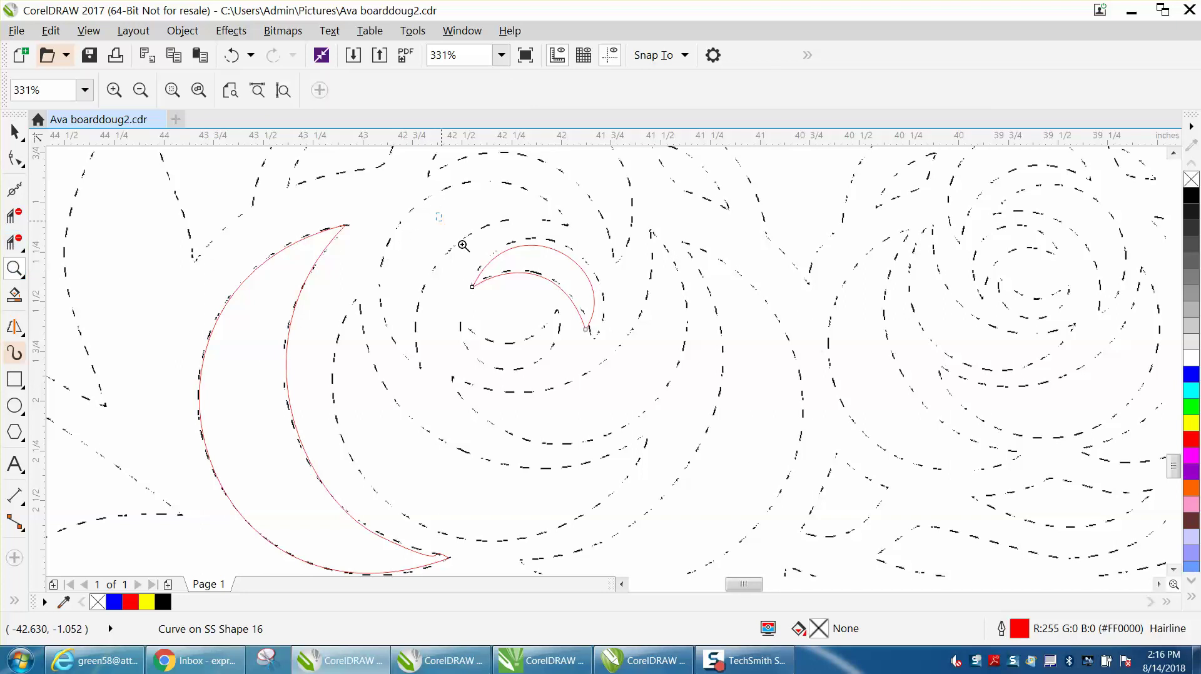
# Nudge the small crescent's tip onto the dots and tilt it around its lower tip.
pyautogui.moveTo(438, 216); pyautogui.dragTo(705, 402)
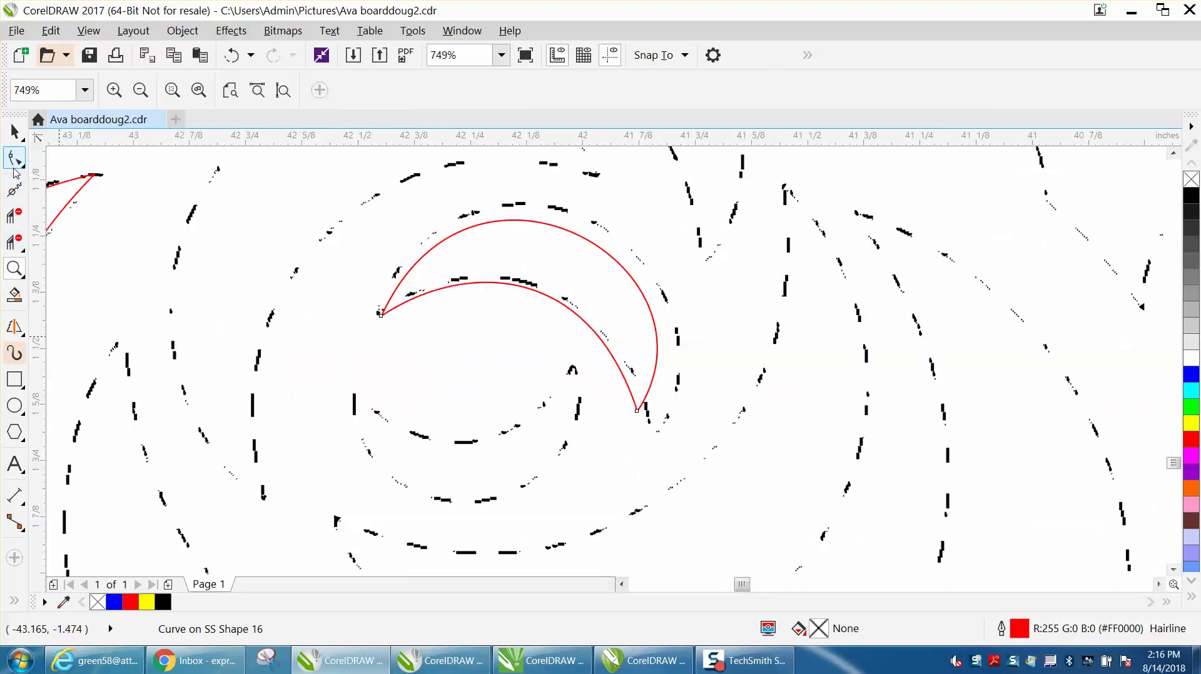
pyautogui.click(15, 131)
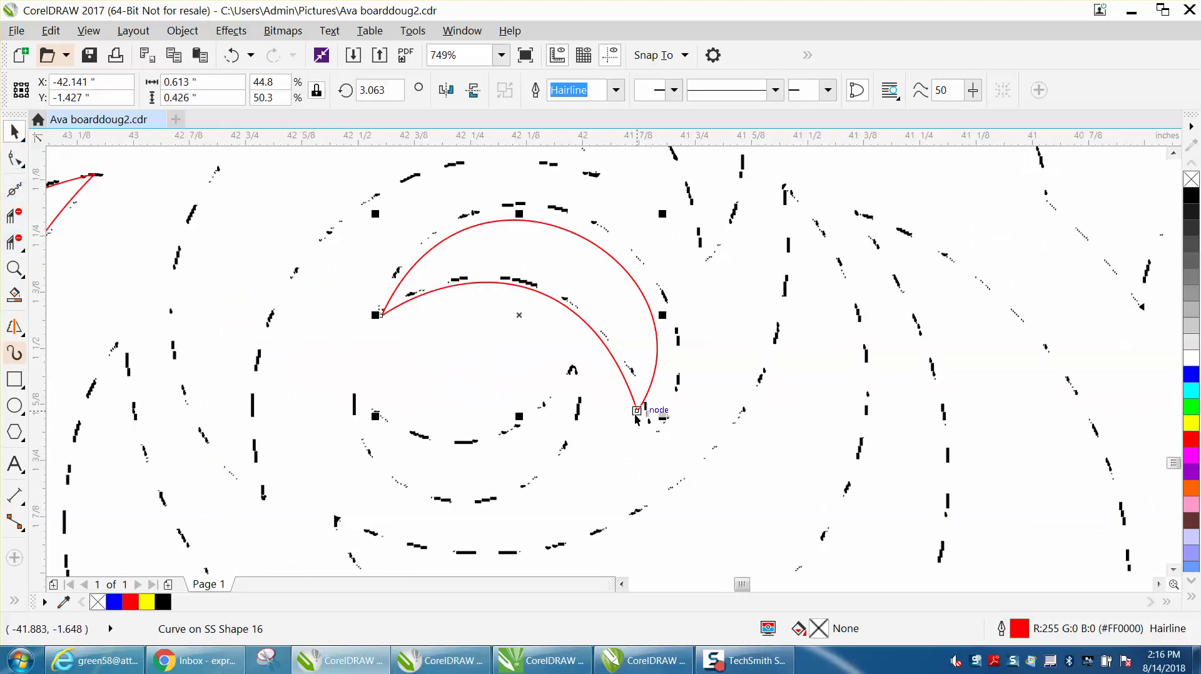
pyautogui.moveTo(637, 410); pyautogui.dragTo(657, 432)
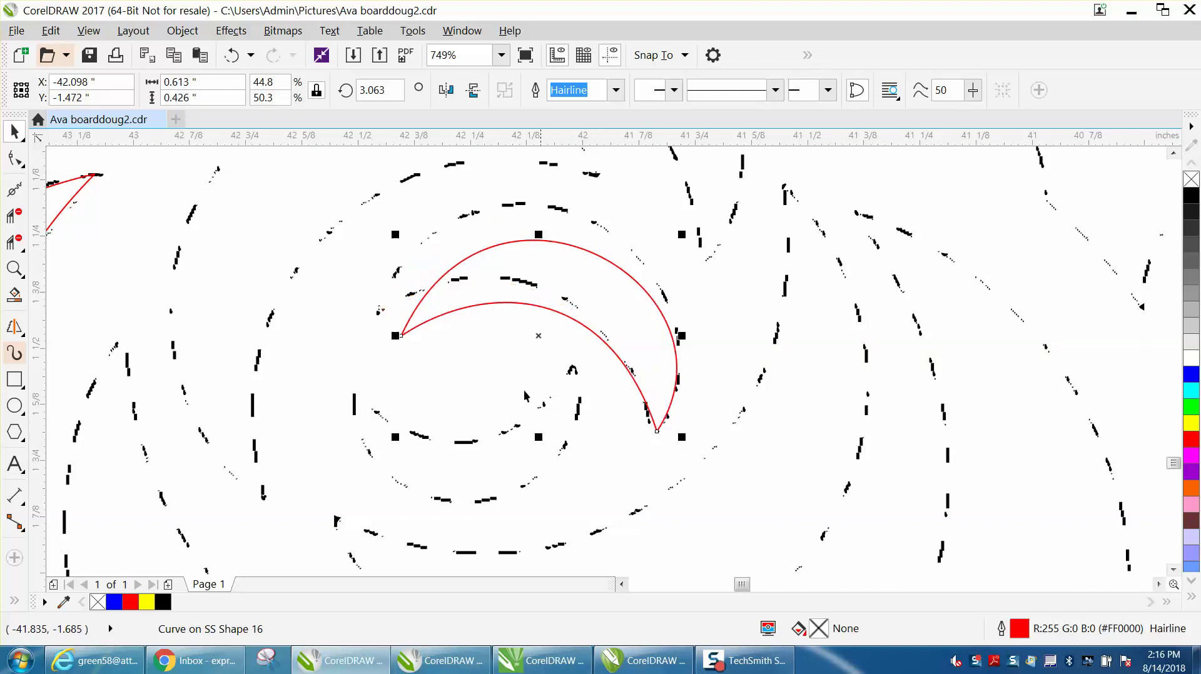
pyautogui.click(536, 336)
pyautogui.moveTo(688, 233); pyautogui.dragTo(724, 259)
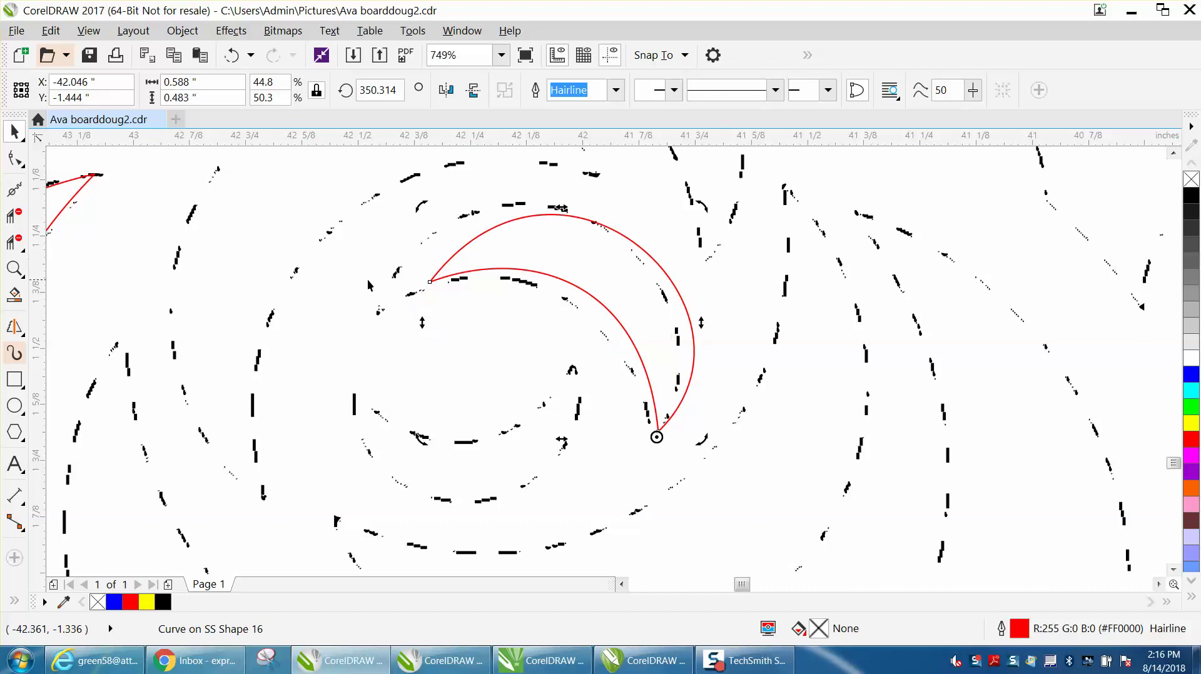
# Drag the crescent's node and curves onto the central dashed swirl, leaving a 2-node curve.
pyautogui.click(15, 160)
pyautogui.moveTo(431, 282); pyautogui.dragTo(378, 306)
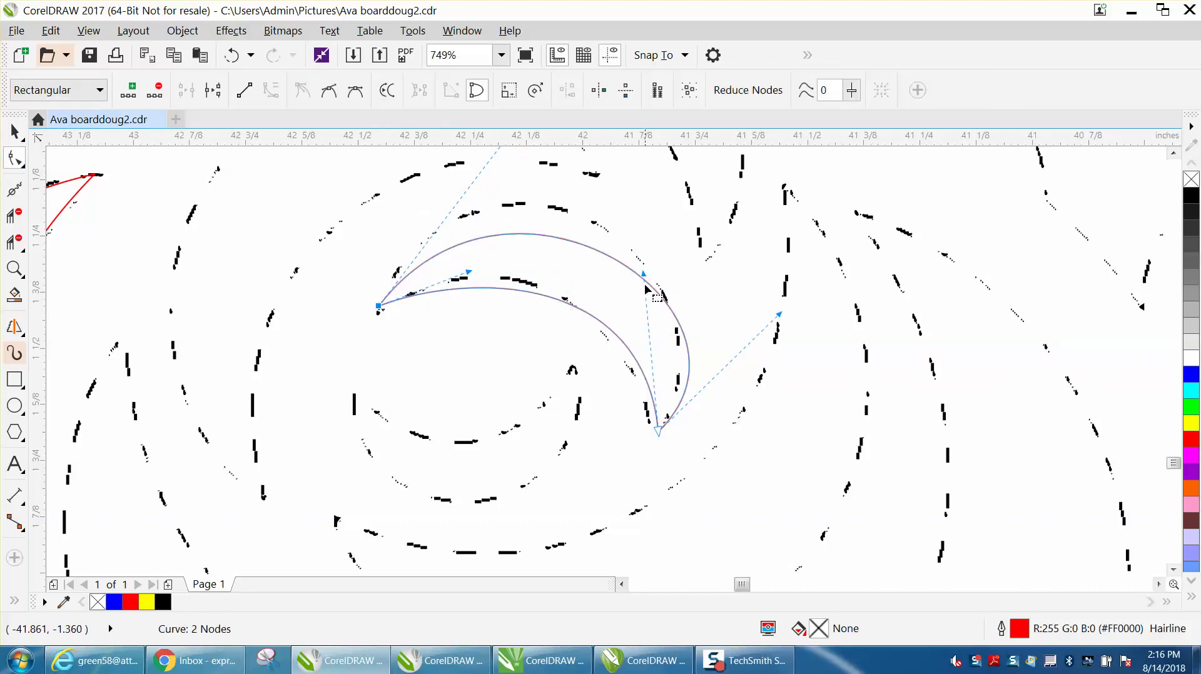
pyautogui.moveTo(643, 274); pyautogui.dragTo(589, 248)
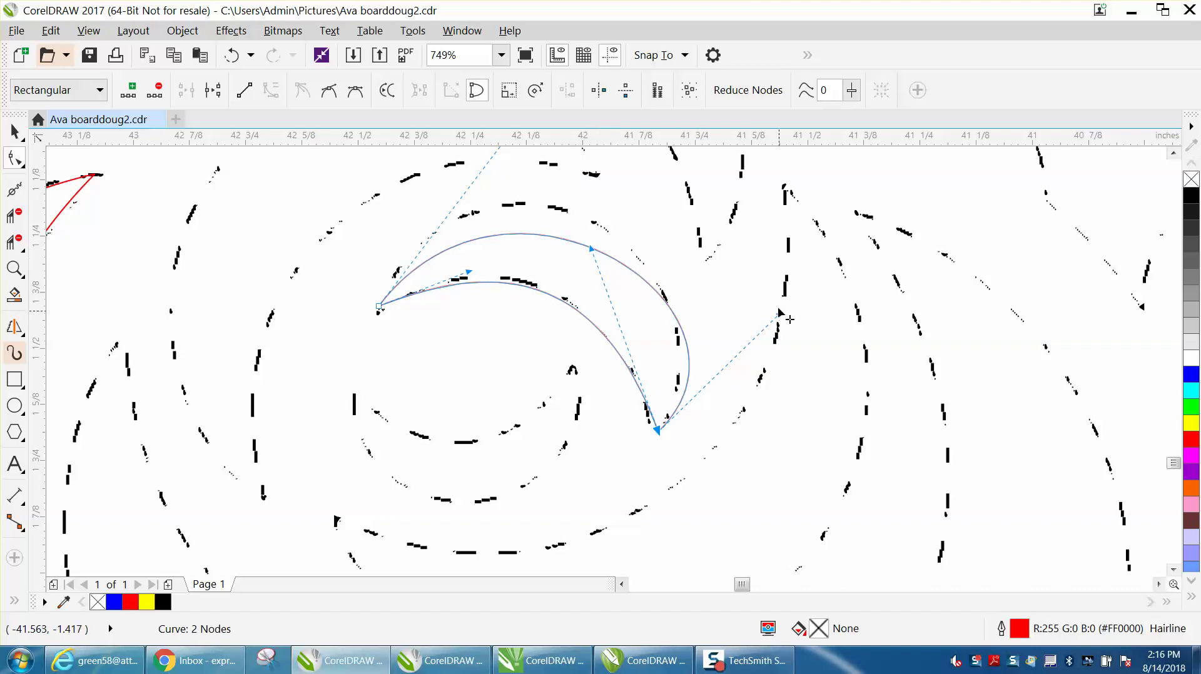
pyautogui.moveTo(779, 315); pyautogui.dragTo(747, 236)
pyautogui.scroll(-1, 650, 218)
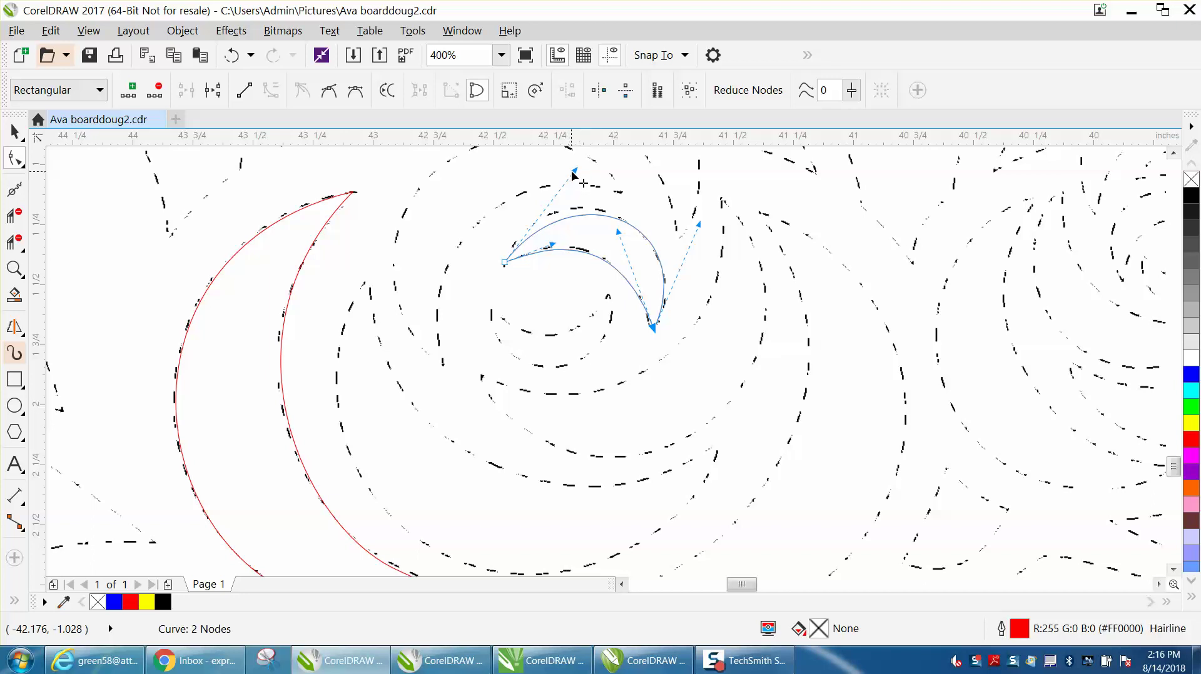
pyautogui.moveTo(574, 170)
pyautogui.mouseDown()
pyautogui.moveTo(563, 177)
pyautogui.moveTo(558, 158)
pyautogui.mouseUp()
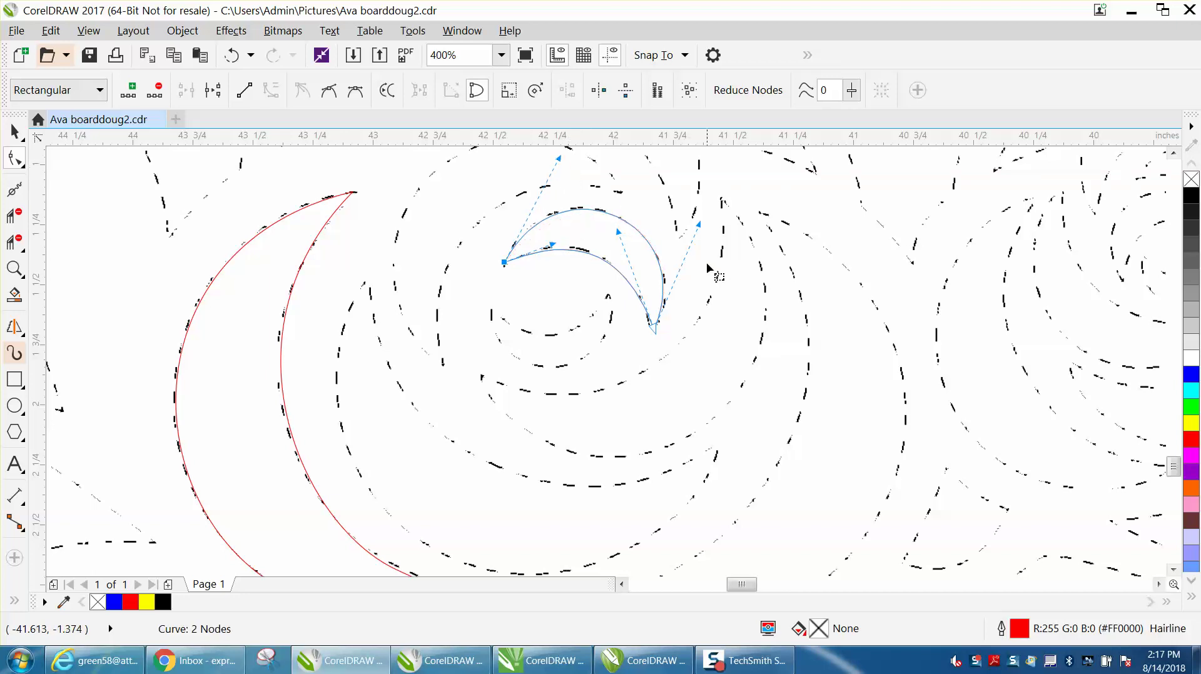
pyautogui.scroll(-1, 712, 295)
pyautogui.scroll(-3, 711, 294)
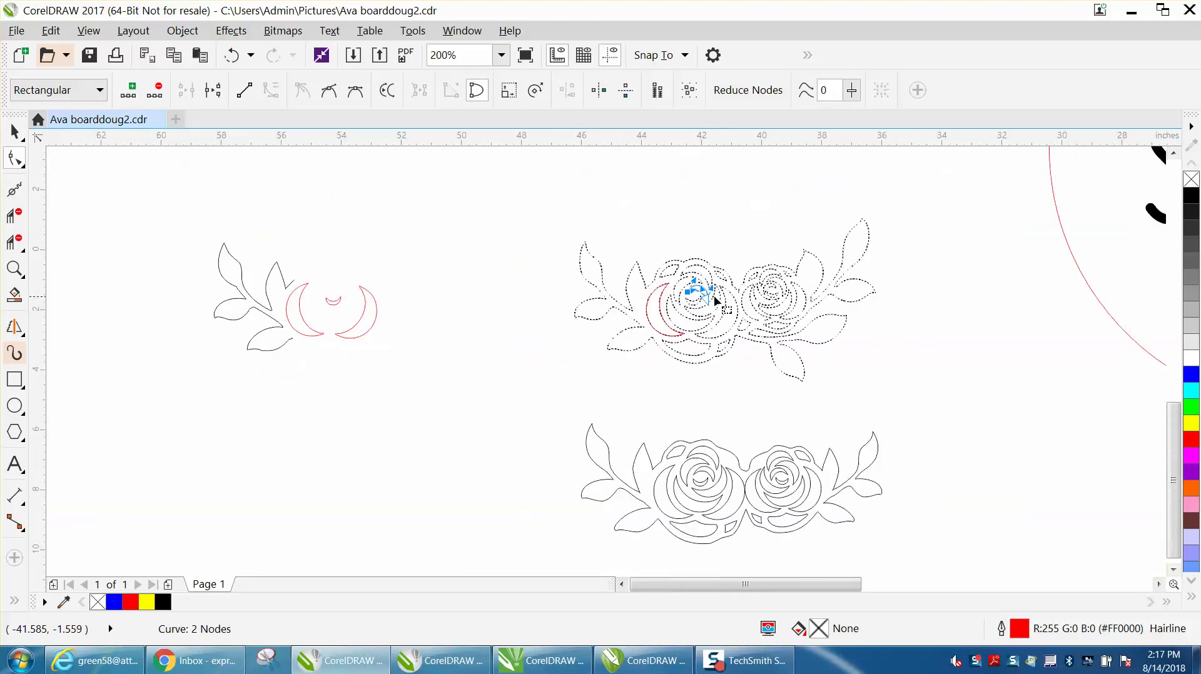
# Duplicate the reshaped swirl arc 12 inches left and zoom in on the left traced drawing.
pyautogui.click(23, 135)
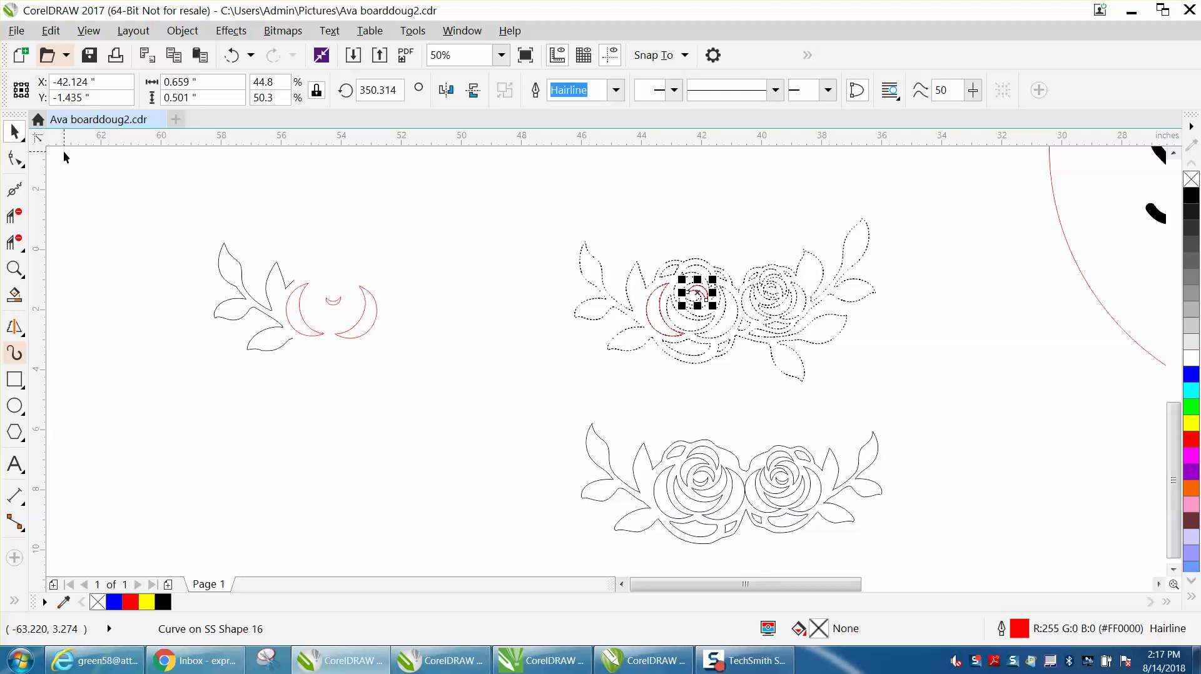
pyautogui.hotkey('ctrl', 'd')
pyautogui.click(390, 246)
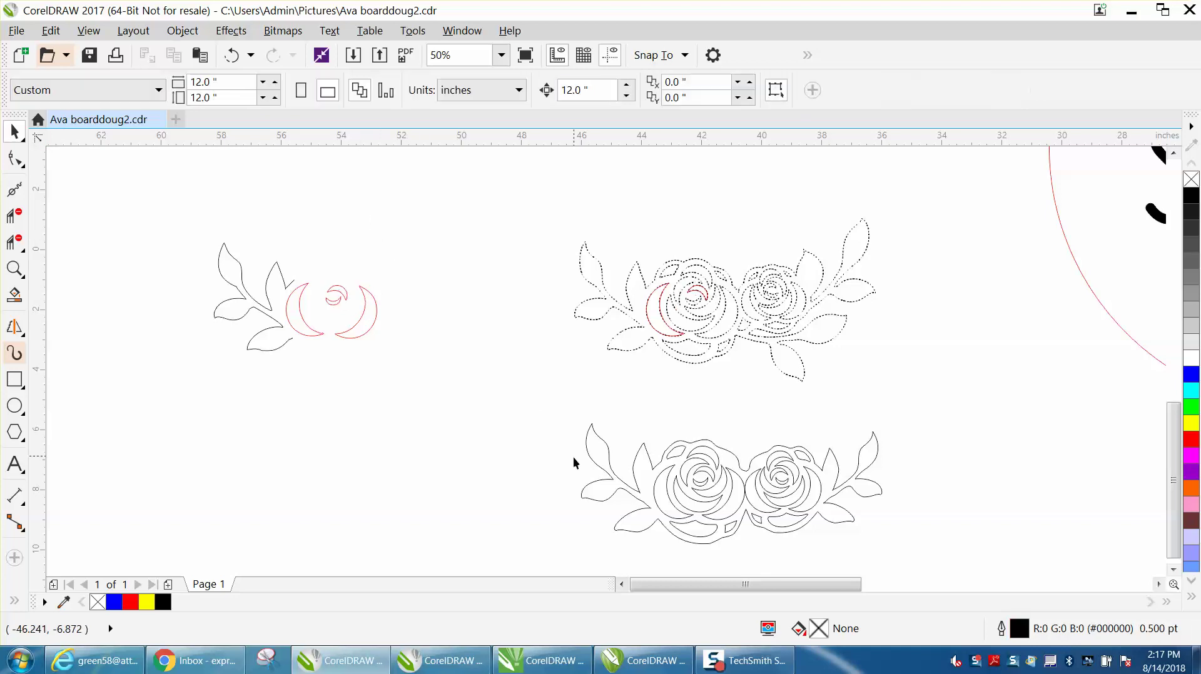
pyautogui.click(14, 269)
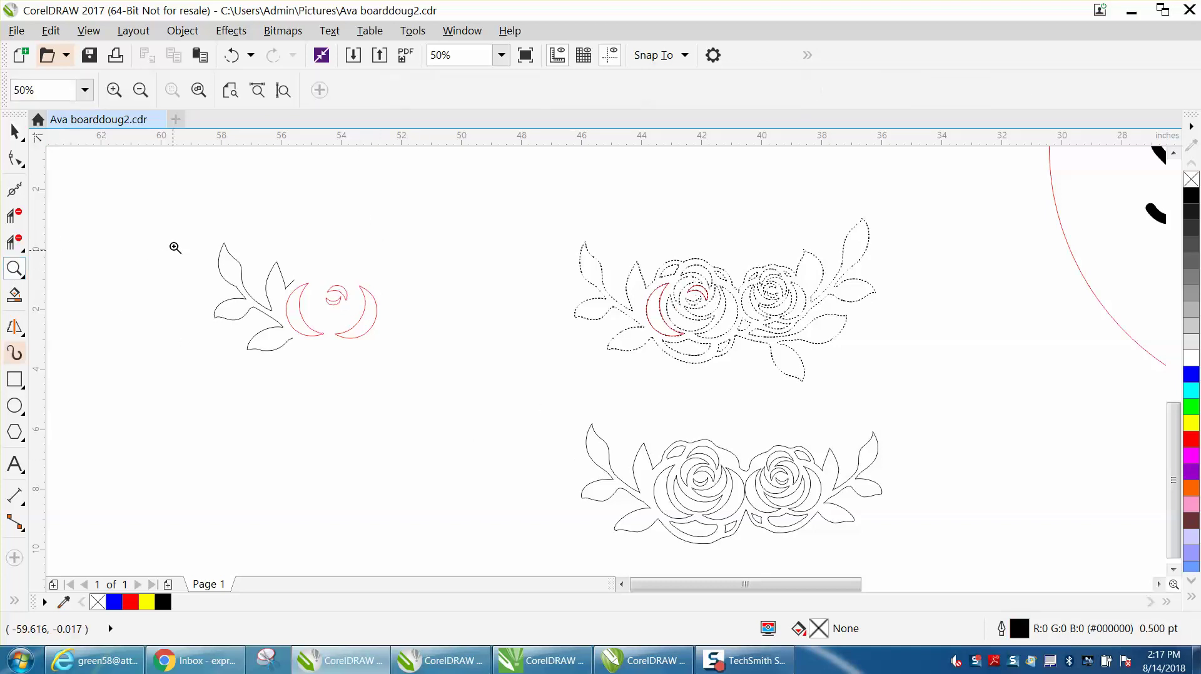
pyautogui.moveTo(180, 237); pyautogui.dragTo(443, 396)
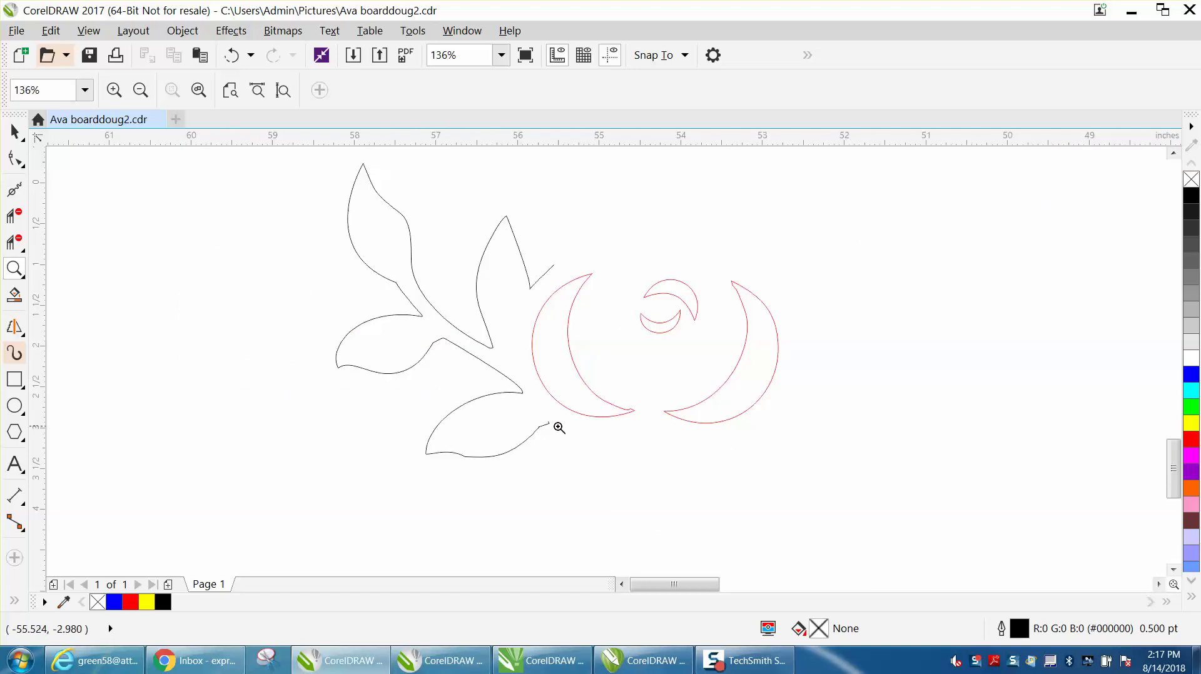